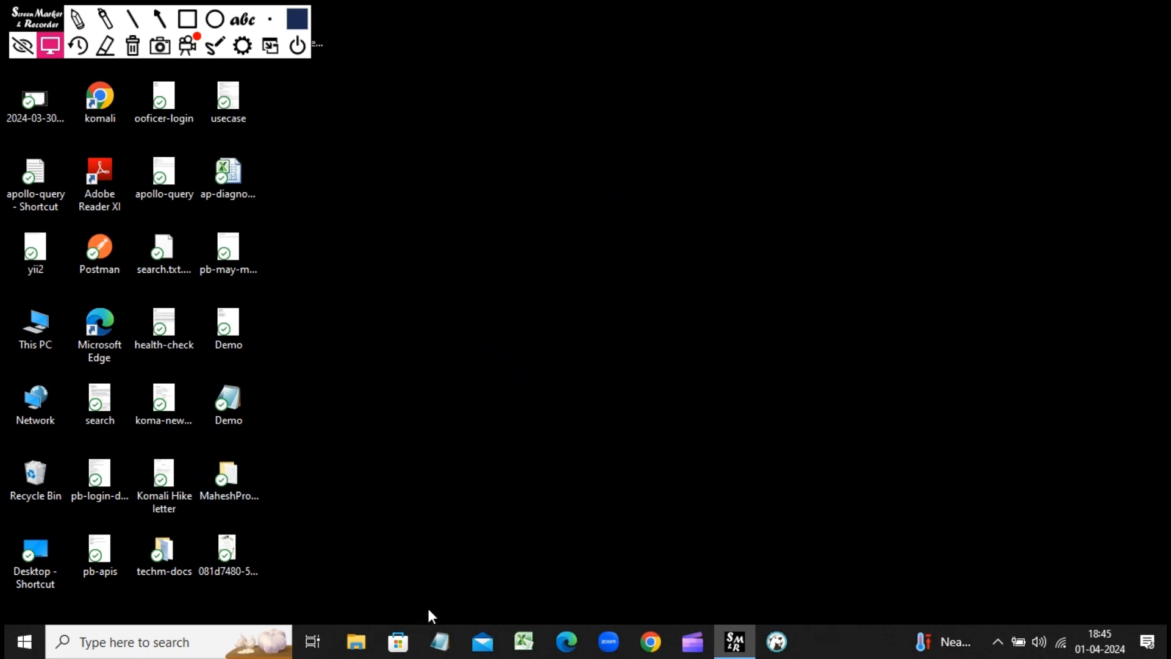
# Hide the screen marker toolbar and open Google Chrome with the Person 1 profile.
pyautogui.click(440, 642)
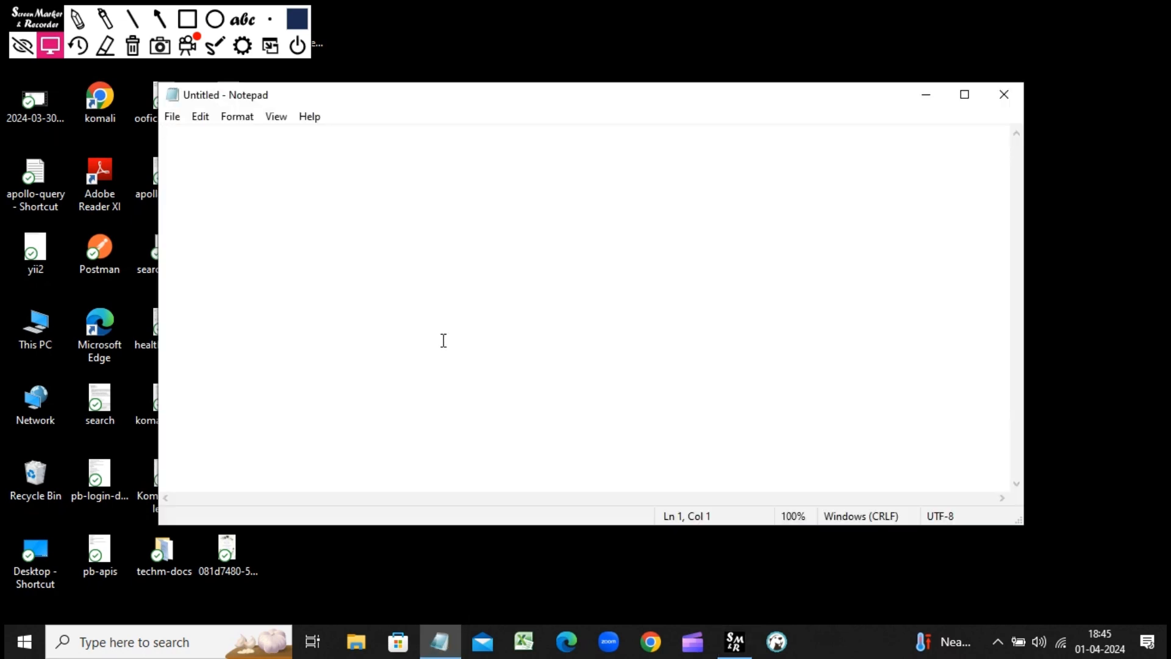
pyautogui.click(1005, 96)
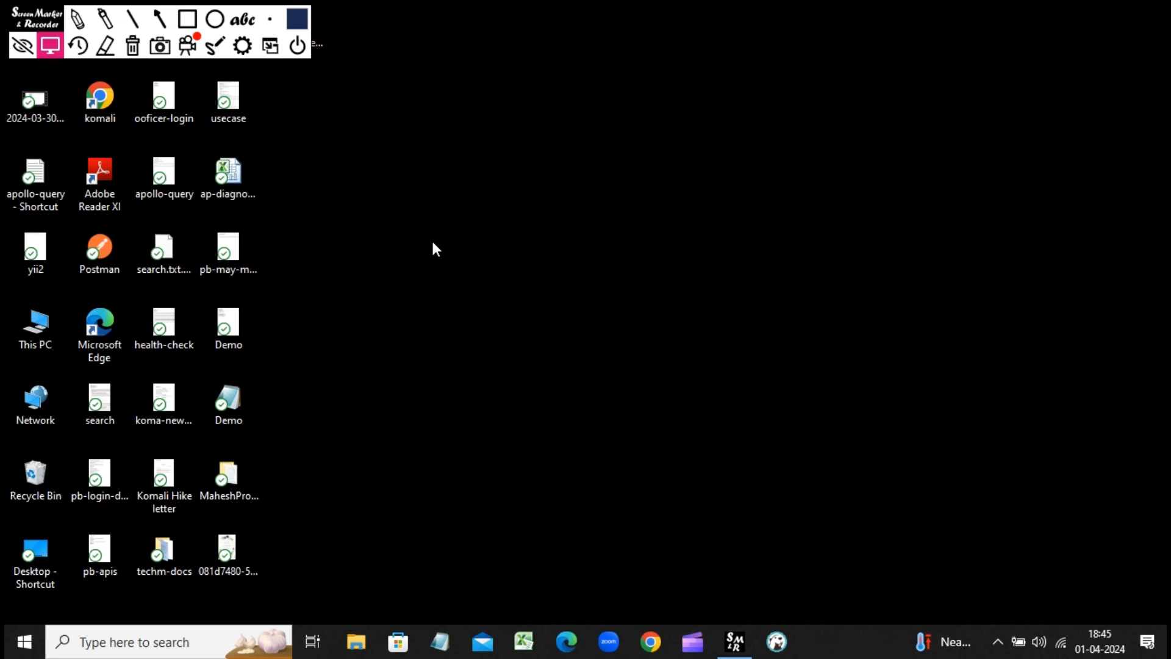
pyautogui.click(656, 649)
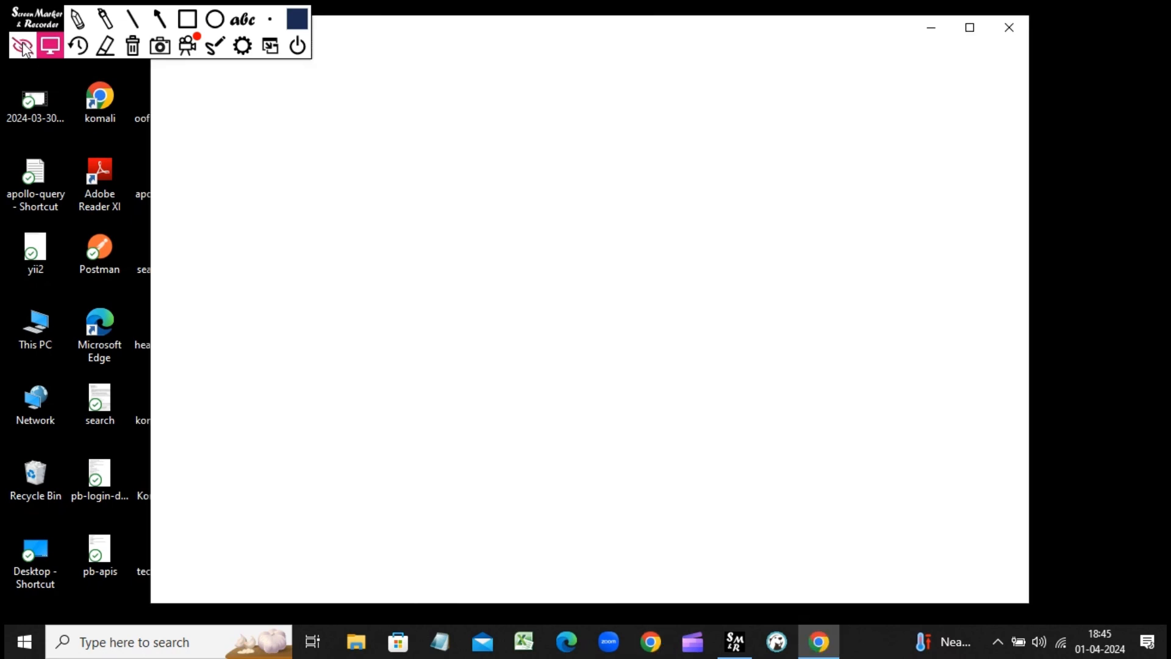
pyautogui.click(22, 44)
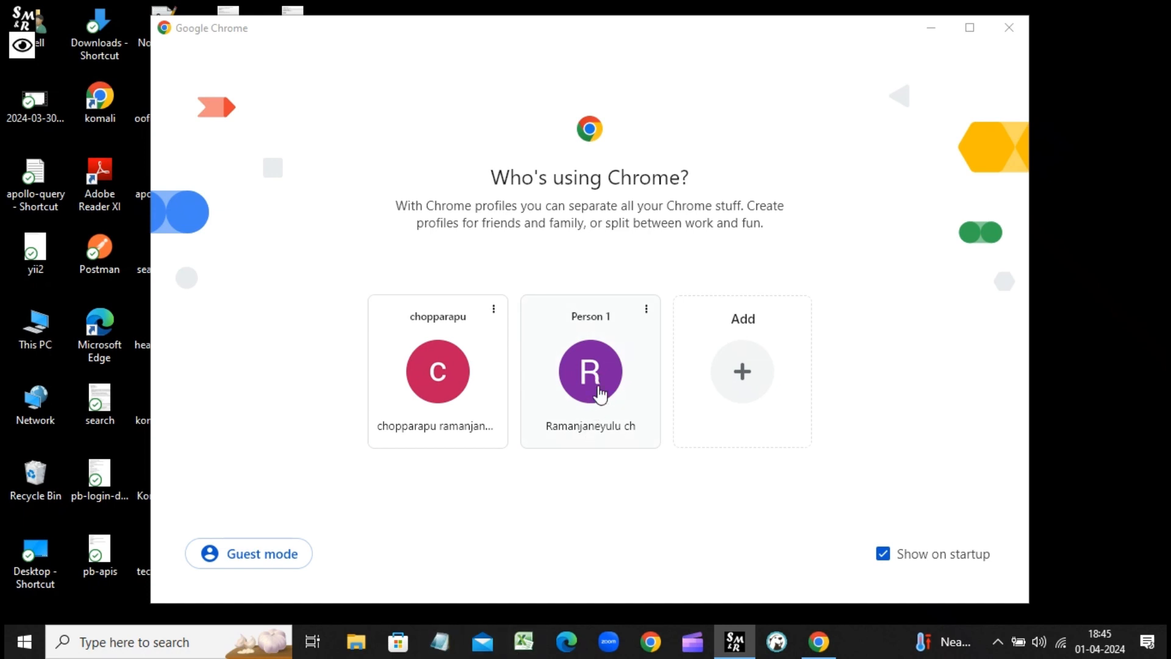
pyautogui.click(590, 372)
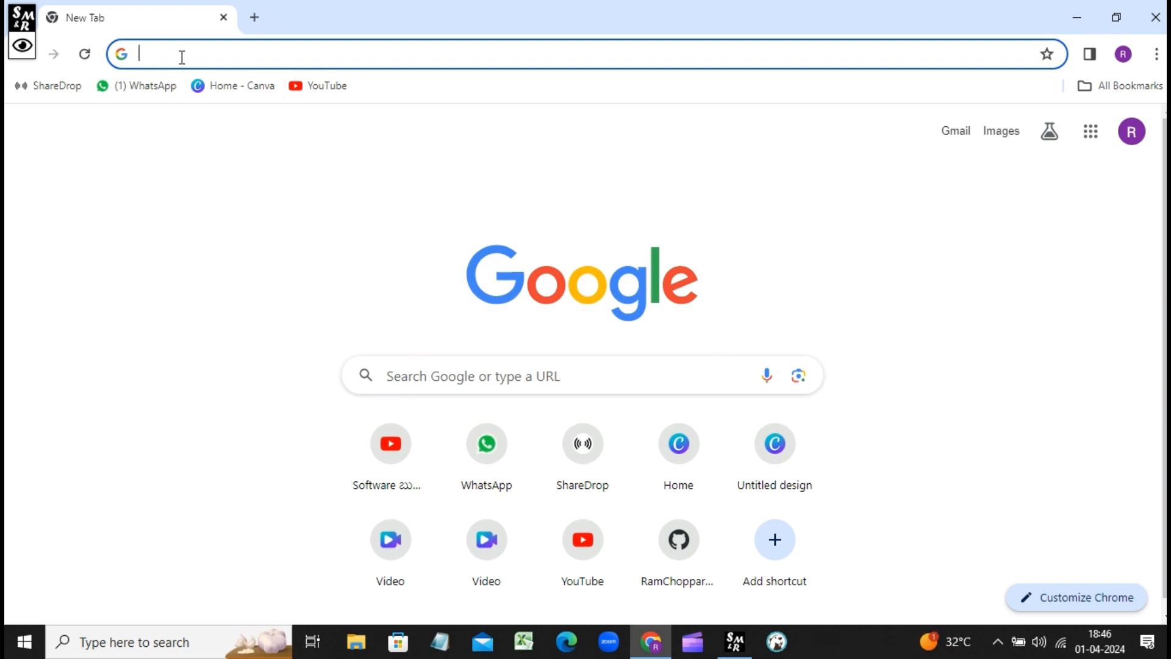
pyautogui.click(440, 641)
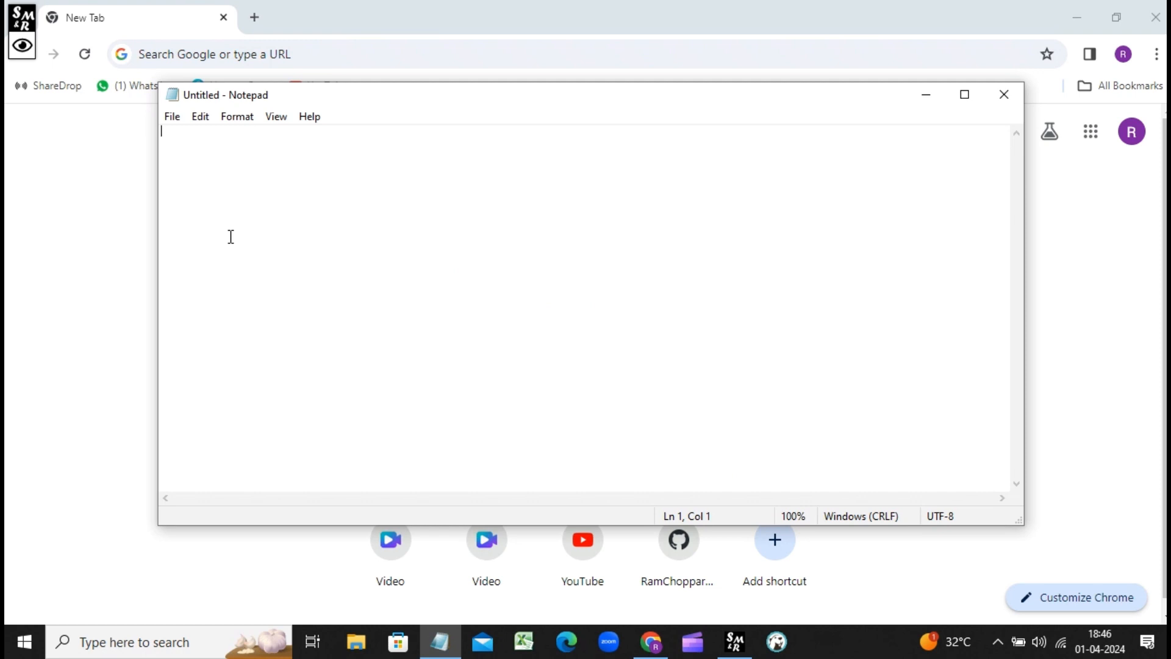
pyautogui.write('ecli[se')
pyautogui.press('BackSpace')
pyautogui.press('BackSpace')
pyautogui.press('BackSpace')
pyautogui.press('BackSpace')
pyautogui.press('BackSpace')
pyautogui.press('BackSpace')
pyautogui.press('BackSpace')
pyautogui.click(237, 122)
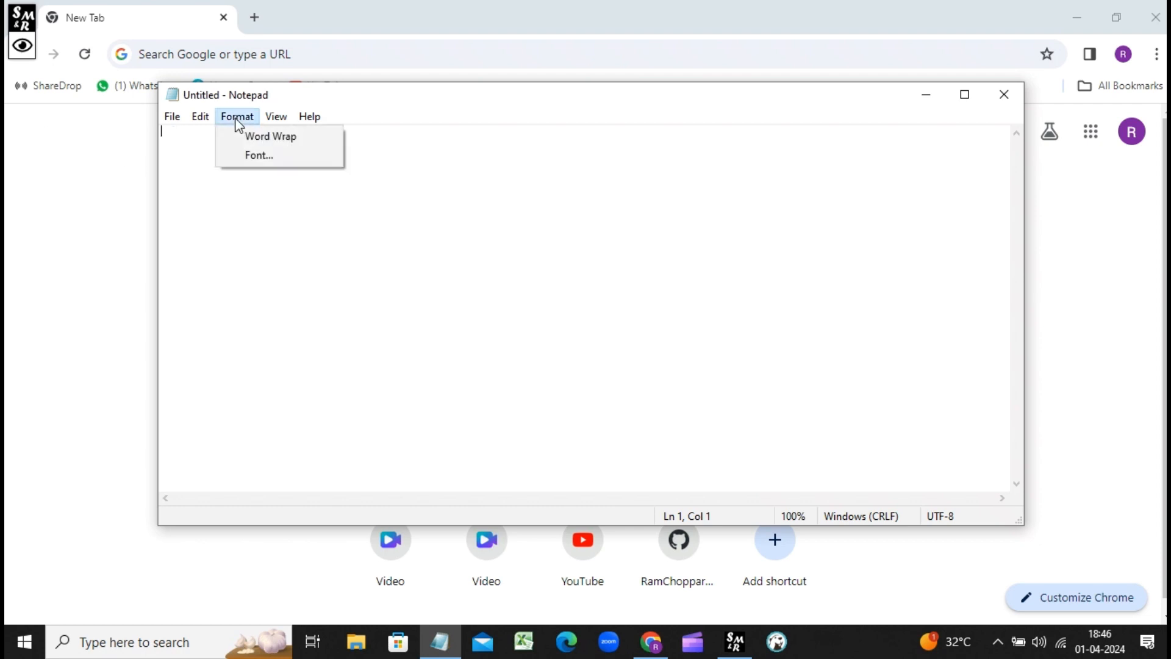
pyautogui.click(283, 208)
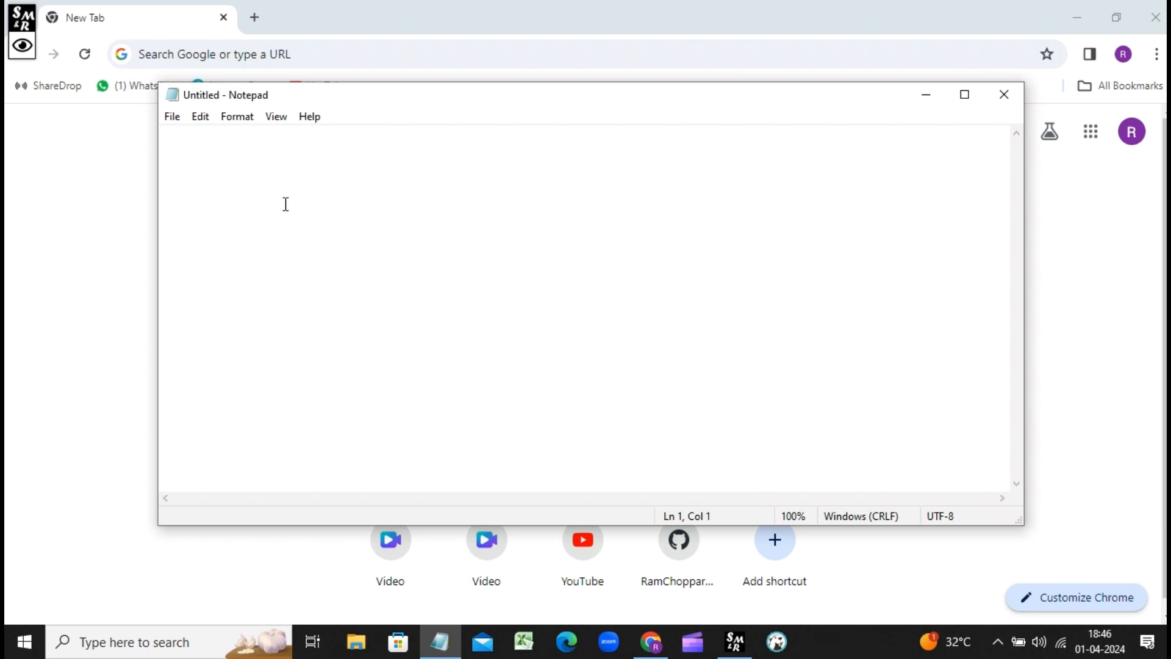
pyautogui.click(1003, 95)
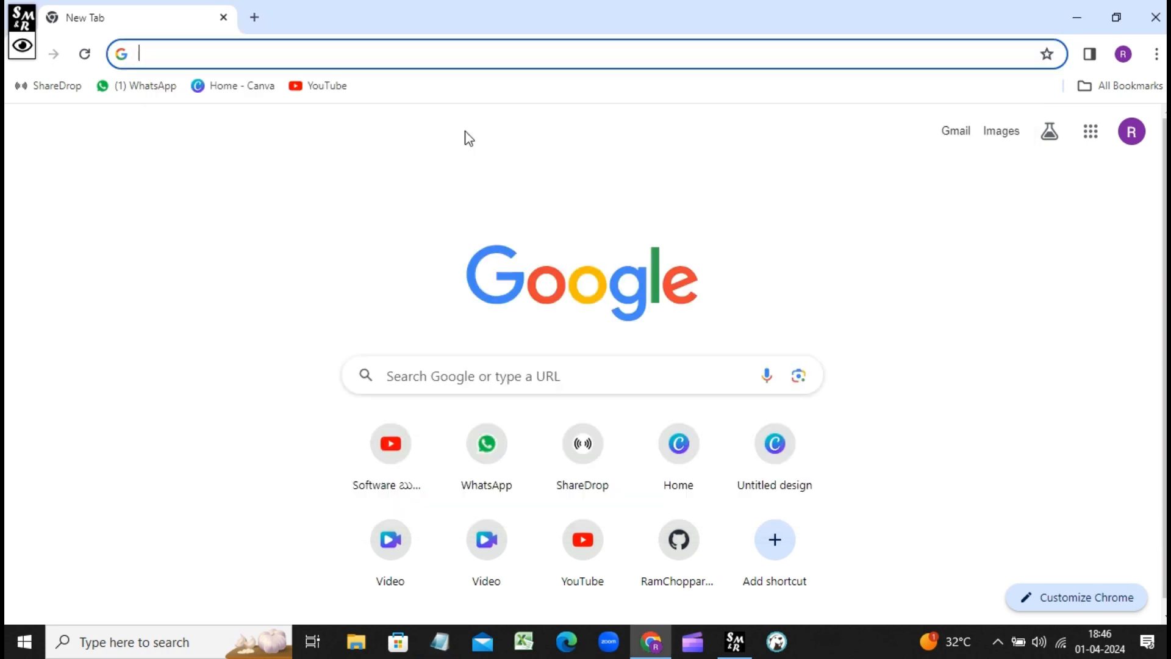
# Search Google for "sts download for windows".
pyautogui.click(244, 49)
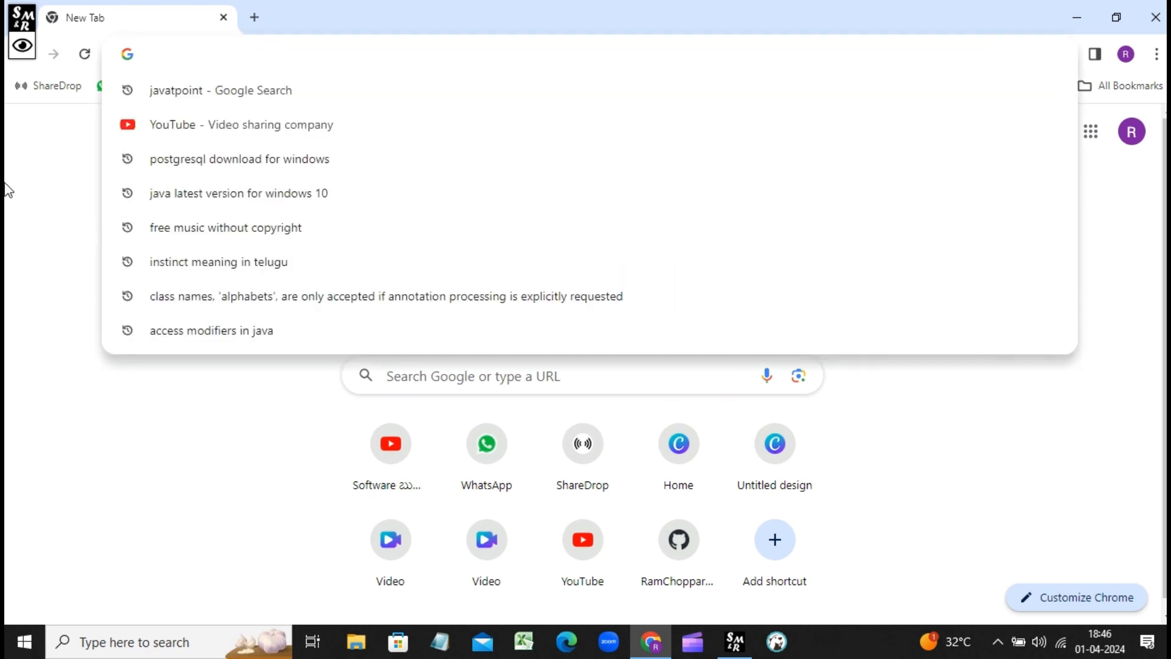
pyautogui.click(23, 192)
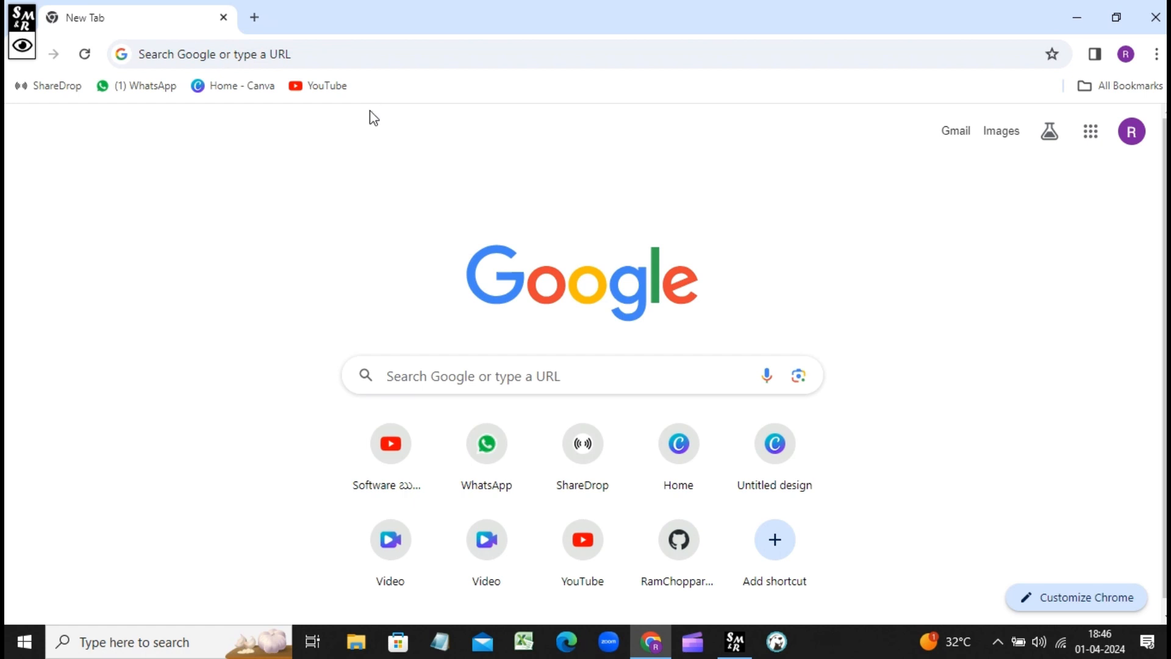
pyautogui.click(344, 54)
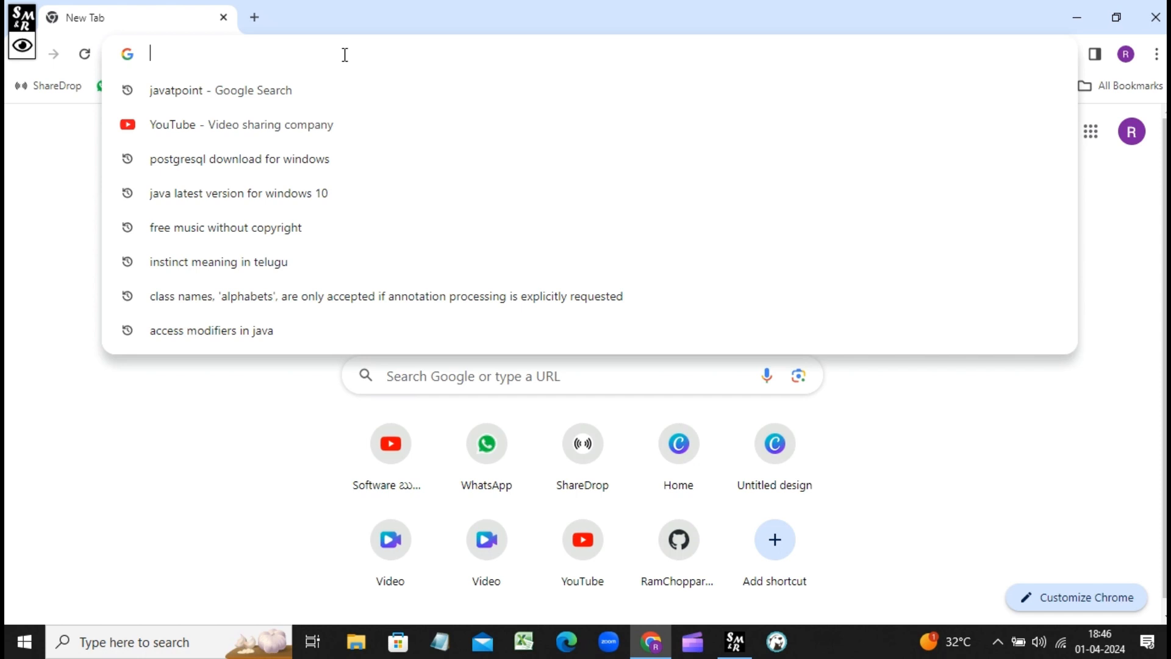
pyautogui.write('sts')
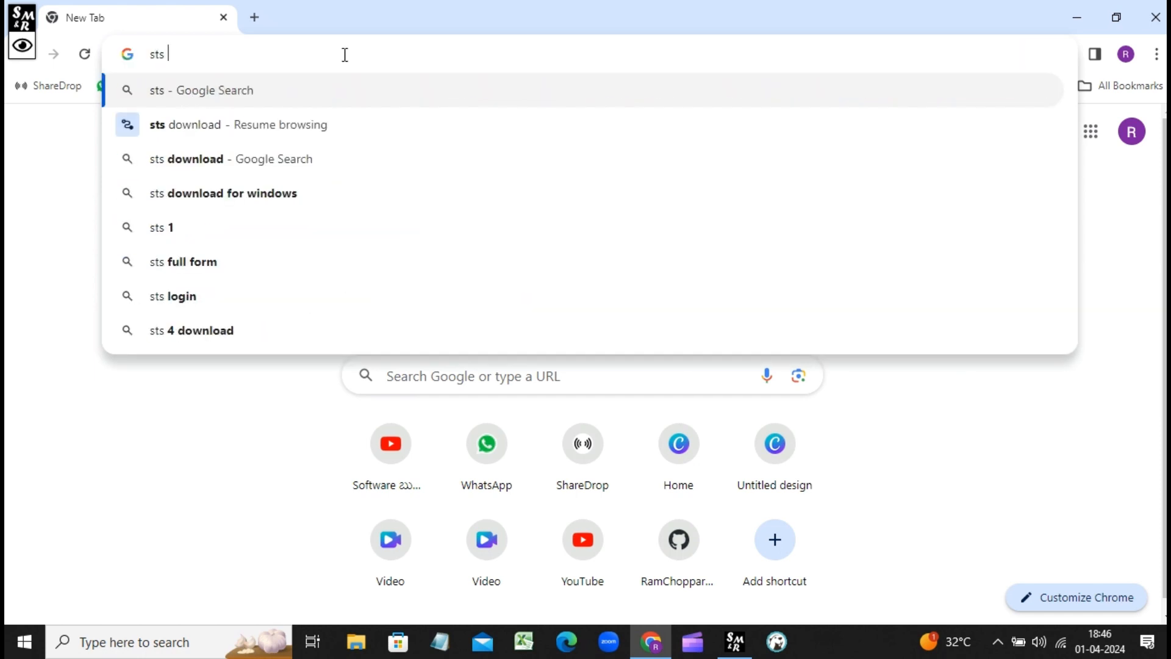
pyautogui.write(' d')
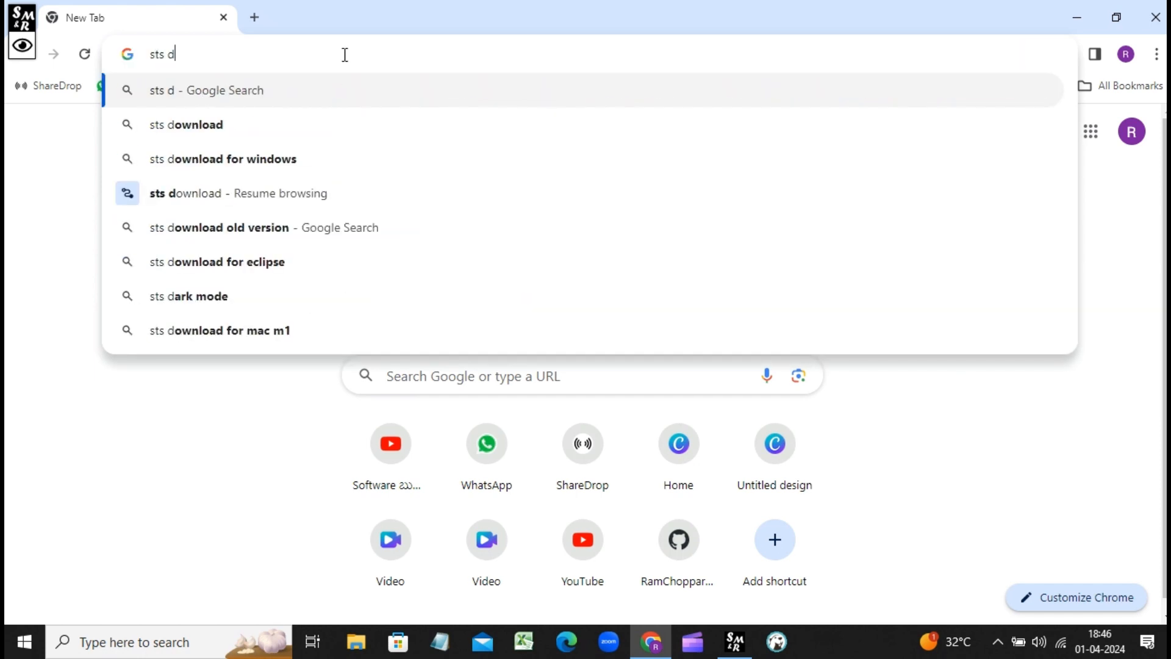
pyautogui.click(230, 160)
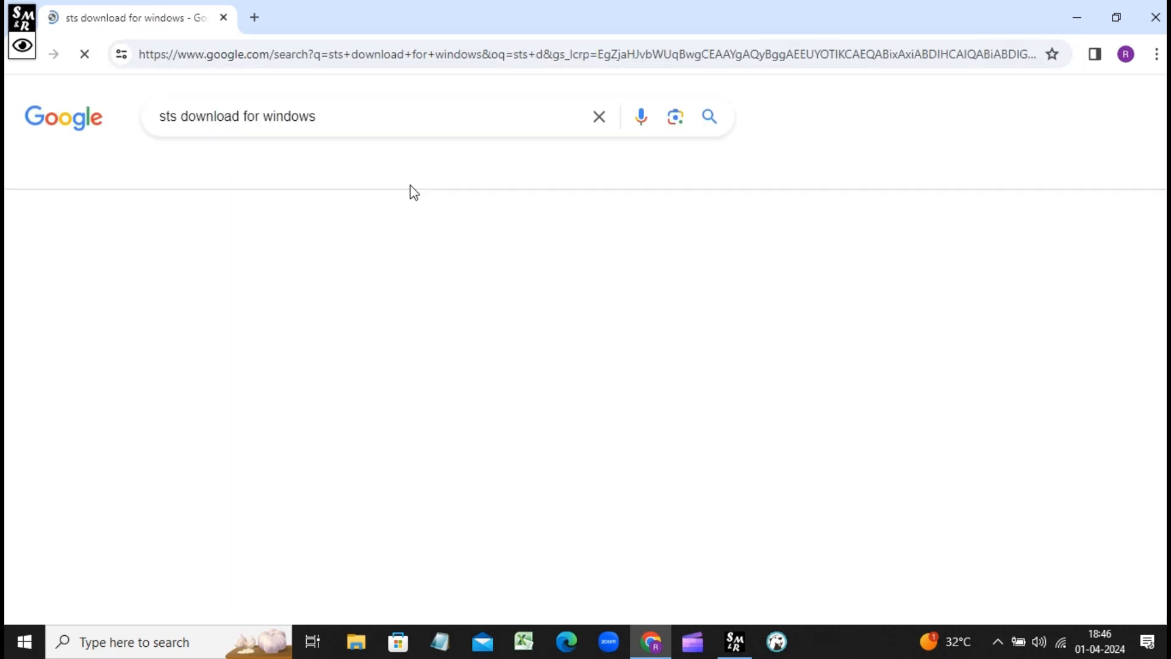
# Open the "Spring | Tools" result from spring.io in the search results.
pyautogui.scroll(-3, 405, 191)
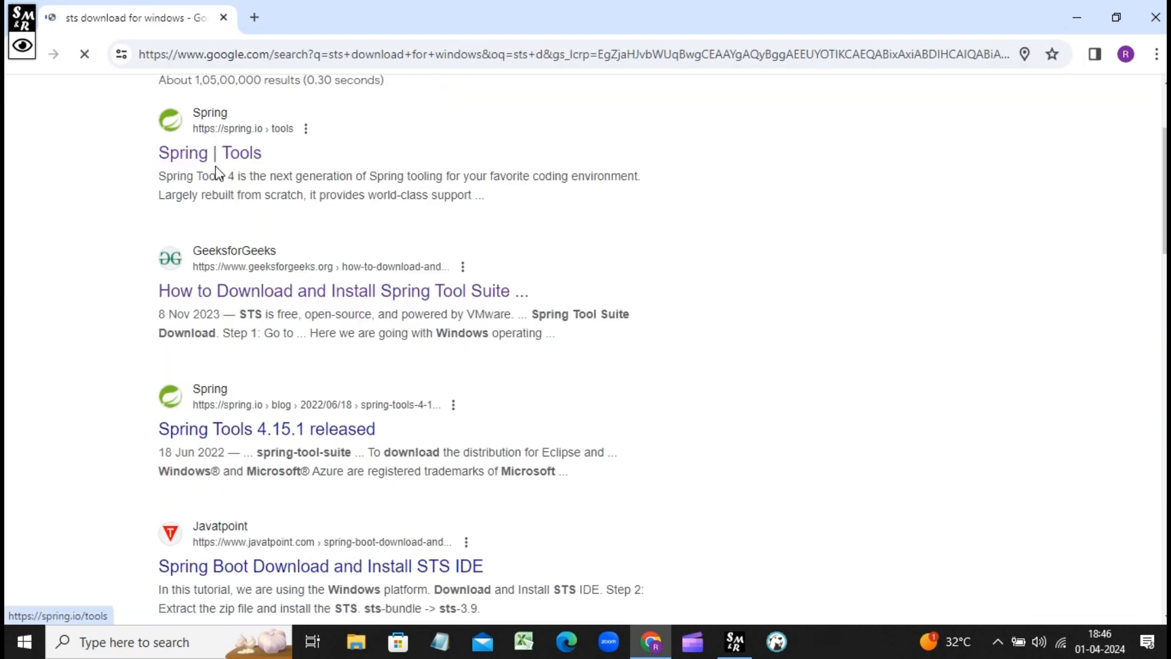
pyautogui.scroll(-2, 262, 293)
pyautogui.scroll(3, 248, 285)
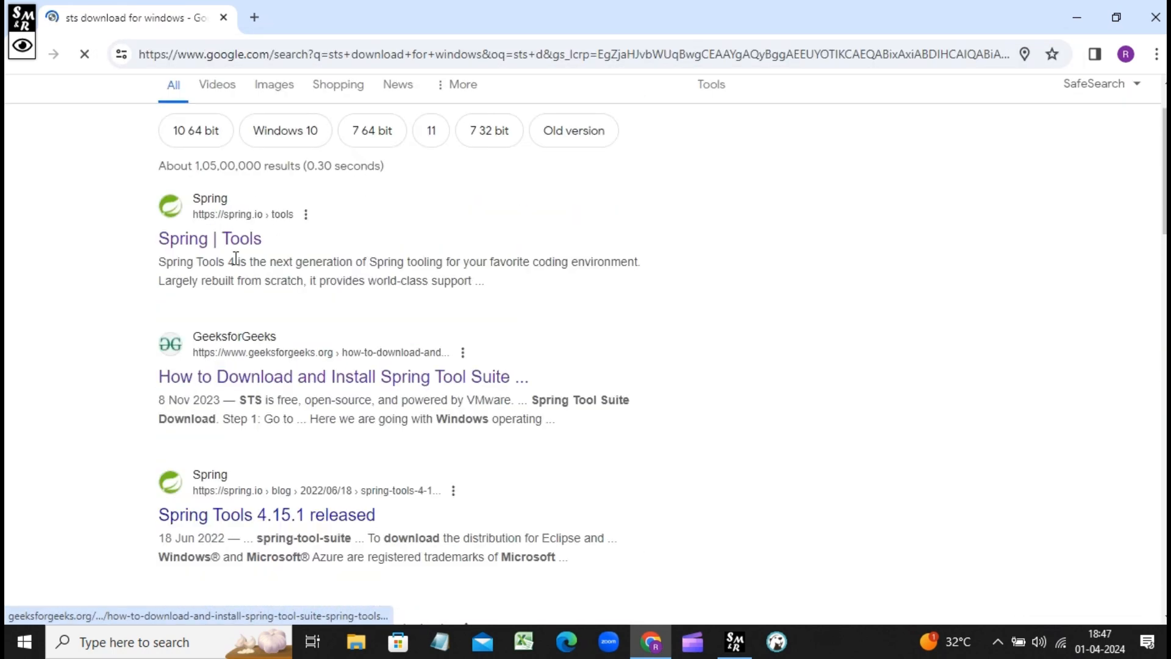
pyautogui.click(180, 239)
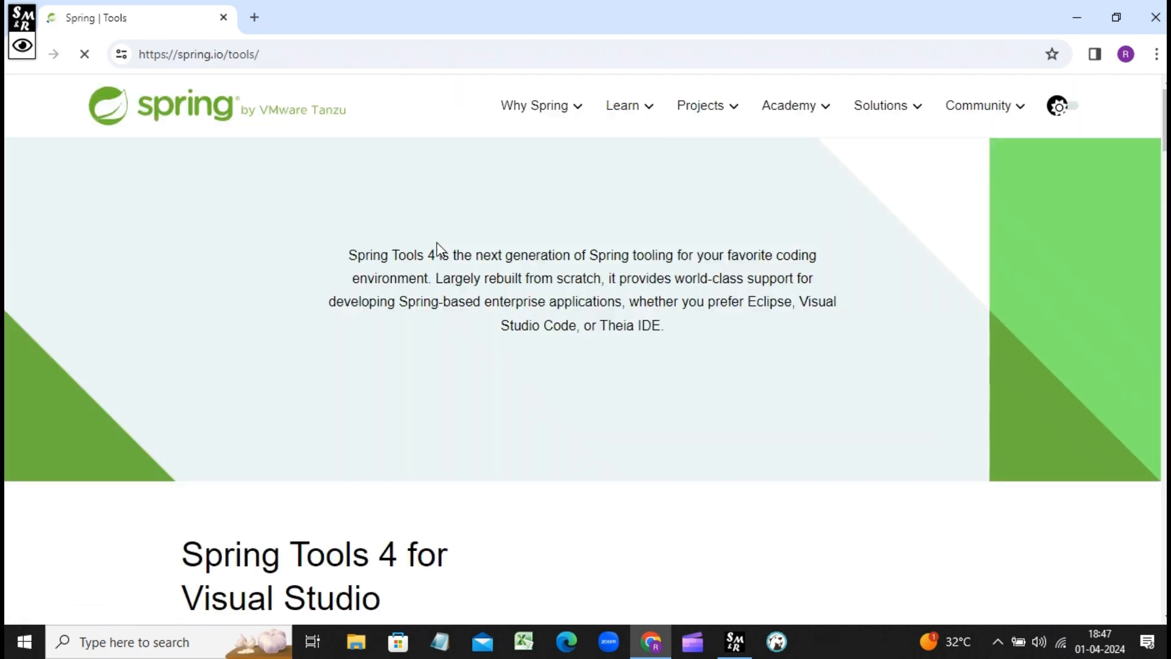
# Examine the Spring Tools 4 for Eclipse section and the platforms it offers downloads for.
pyautogui.scroll(-7, 439, 248)
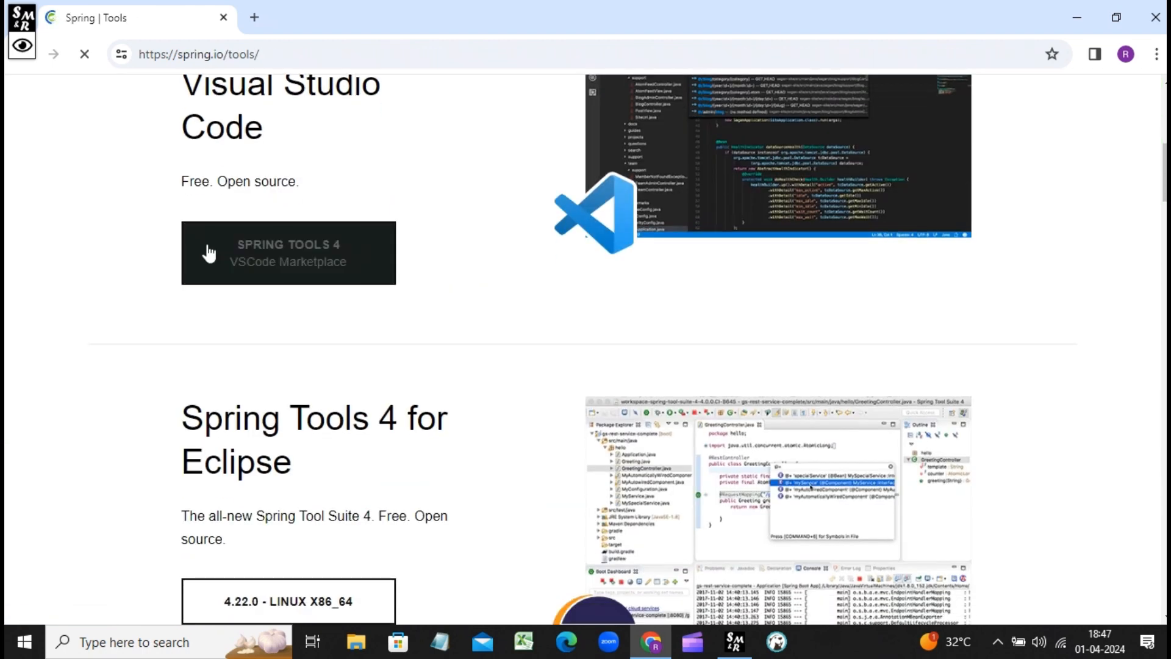
pyautogui.scroll(-5, 299, 269)
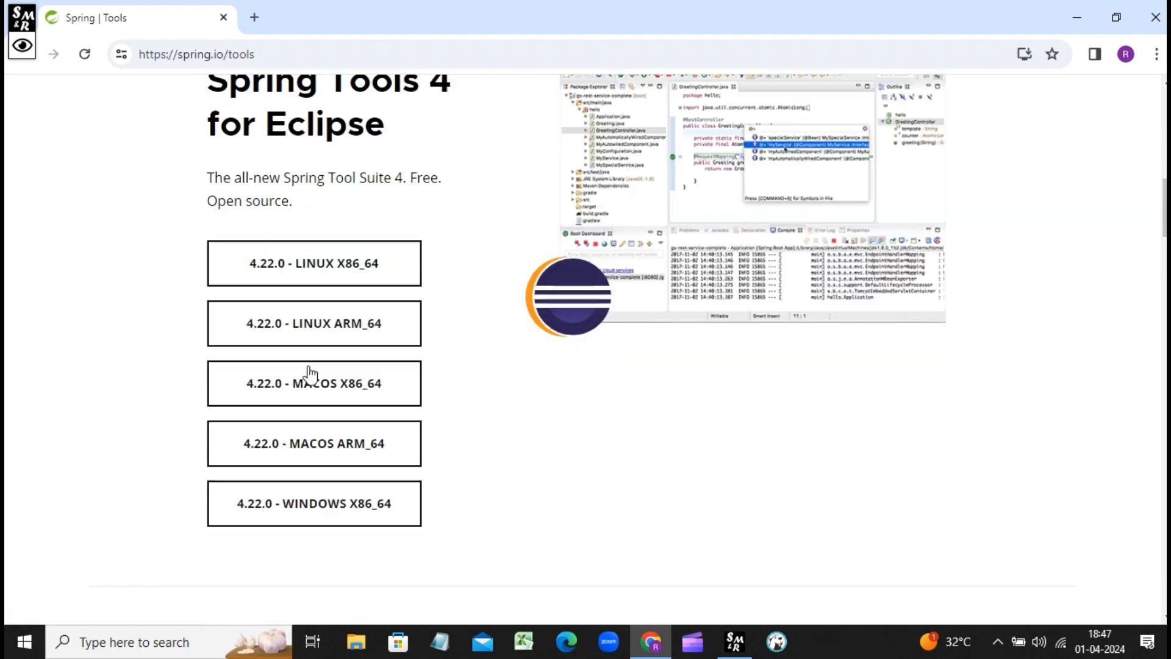
pyautogui.scroll(3, 322, 171)
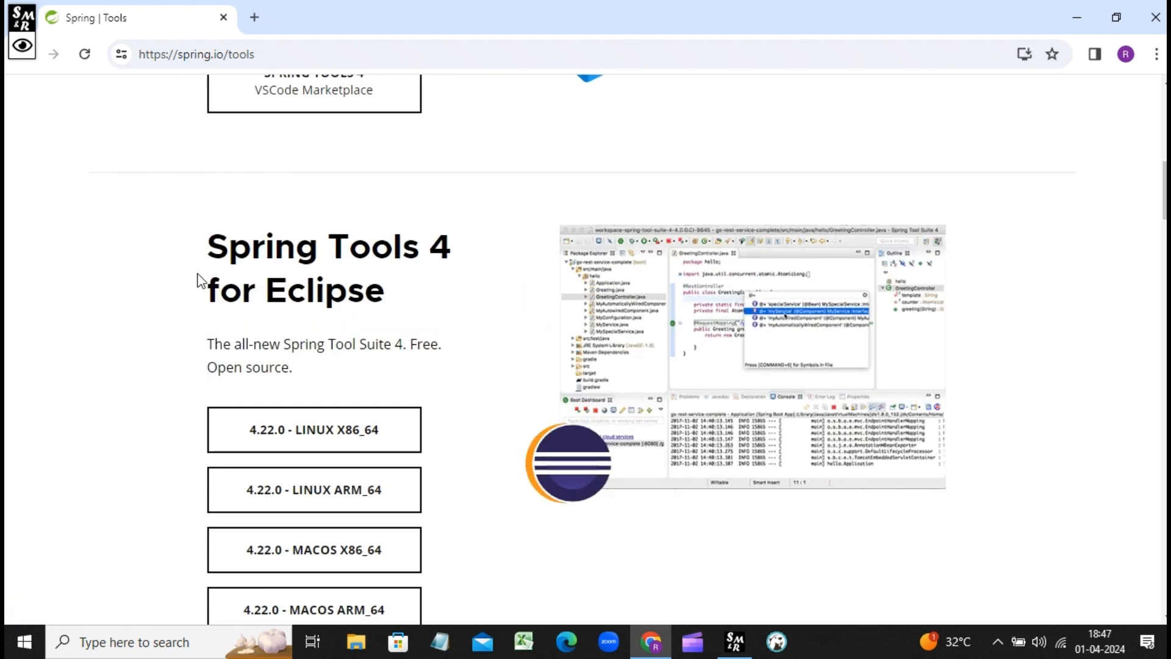
pyautogui.scroll(-3, 365, 295)
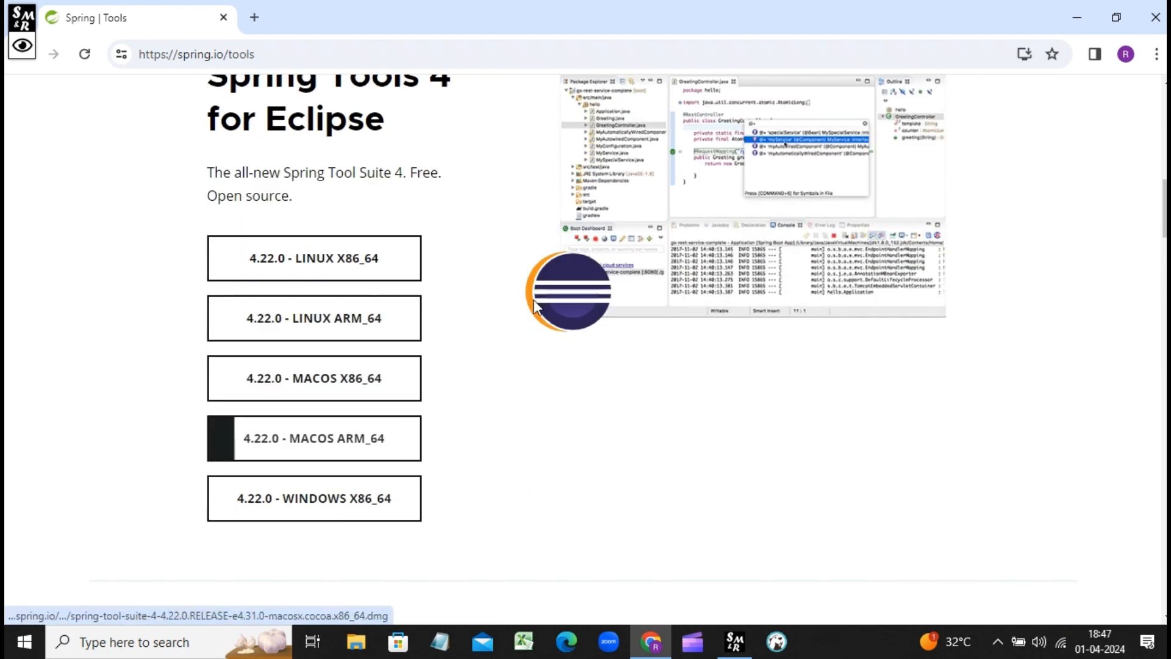
pyautogui.scroll(3, 534, 304)
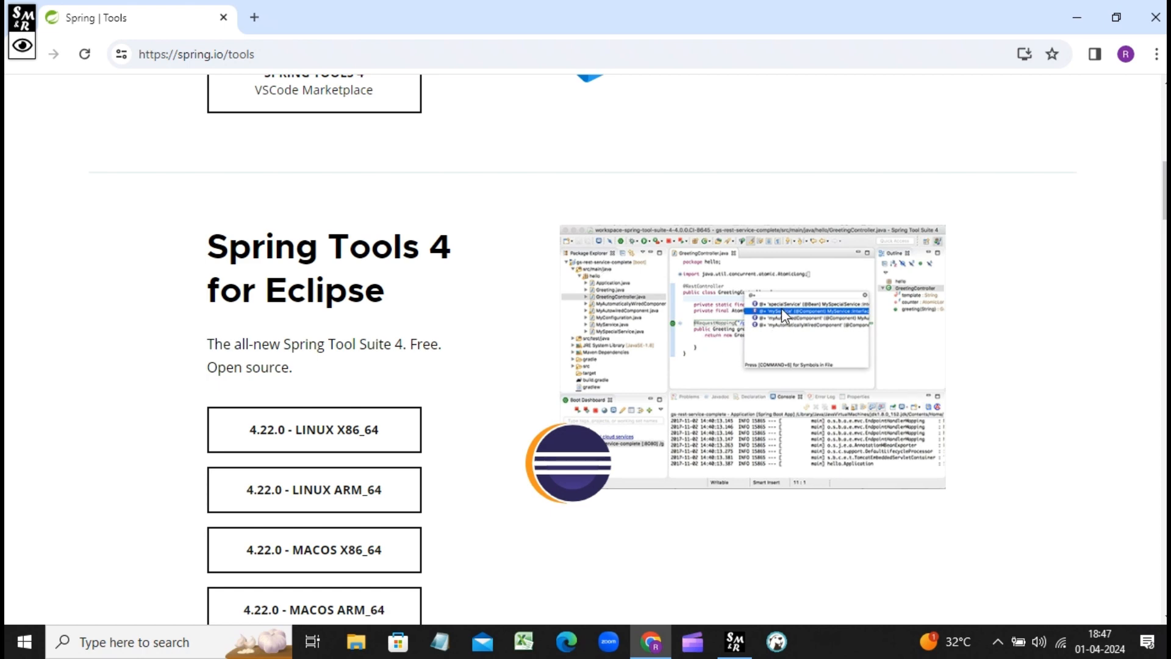
pyautogui.scroll(-2, 781, 309)
pyautogui.scroll(1, 781, 308)
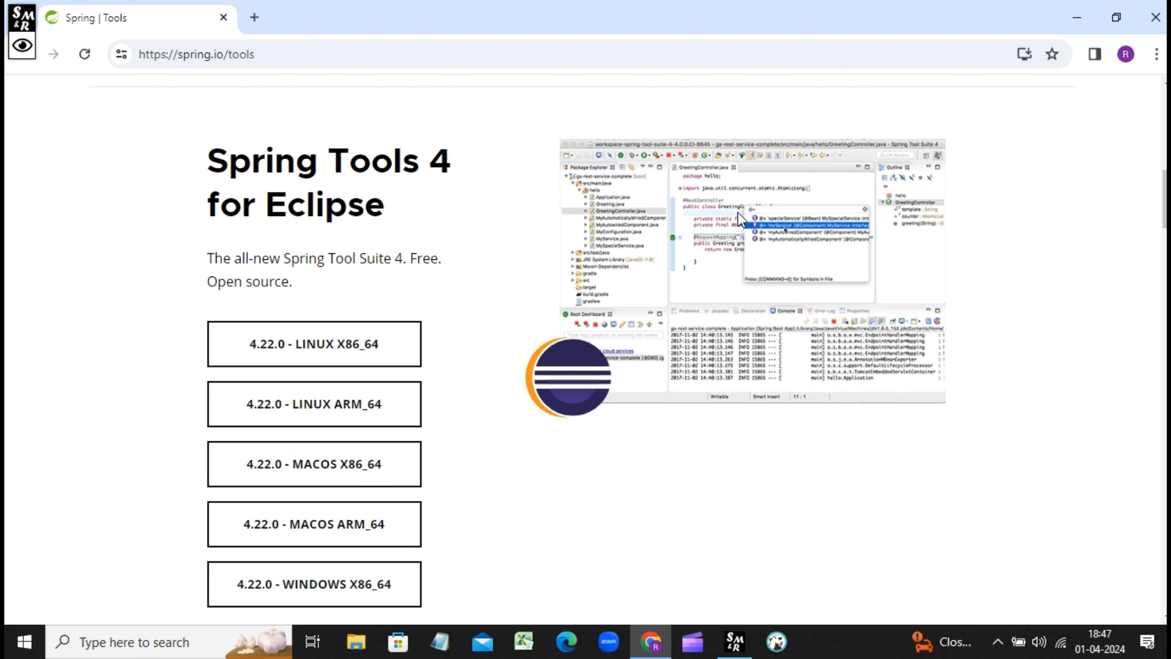
pyautogui.scroll(2, 457, 282)
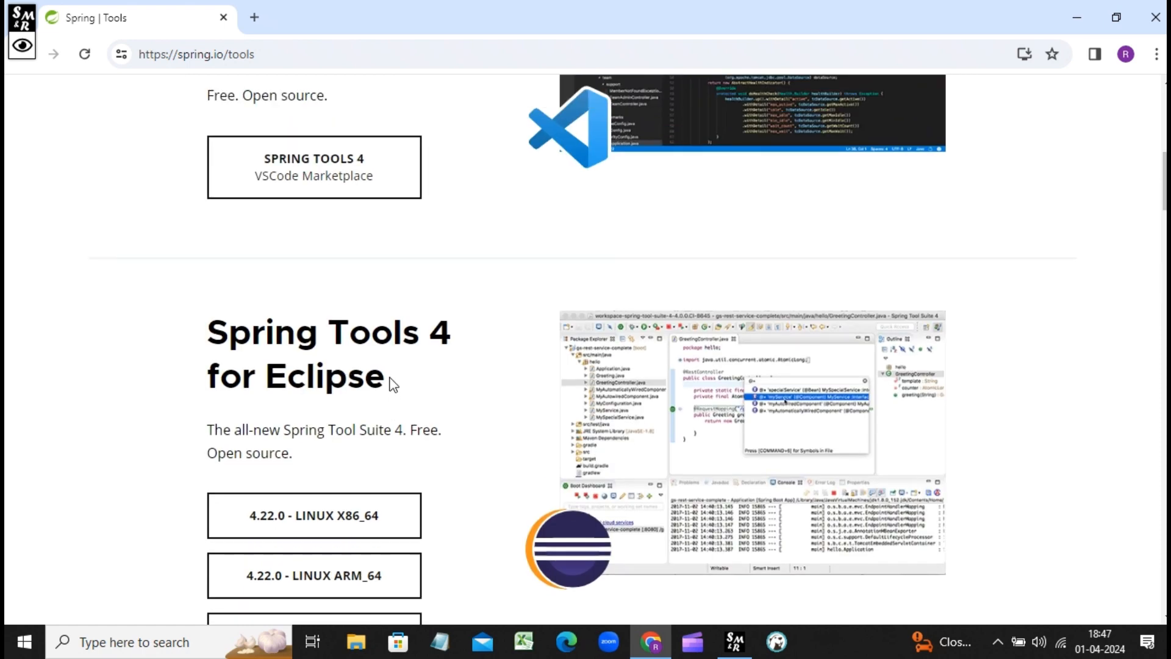
pyautogui.moveTo(383, 375); pyautogui.dragTo(211, 321)
# Download the 4.22.0 Windows x86_64 package of Spring Tools 4 for Eclipse.
pyautogui.scroll(-7, 452, 329)
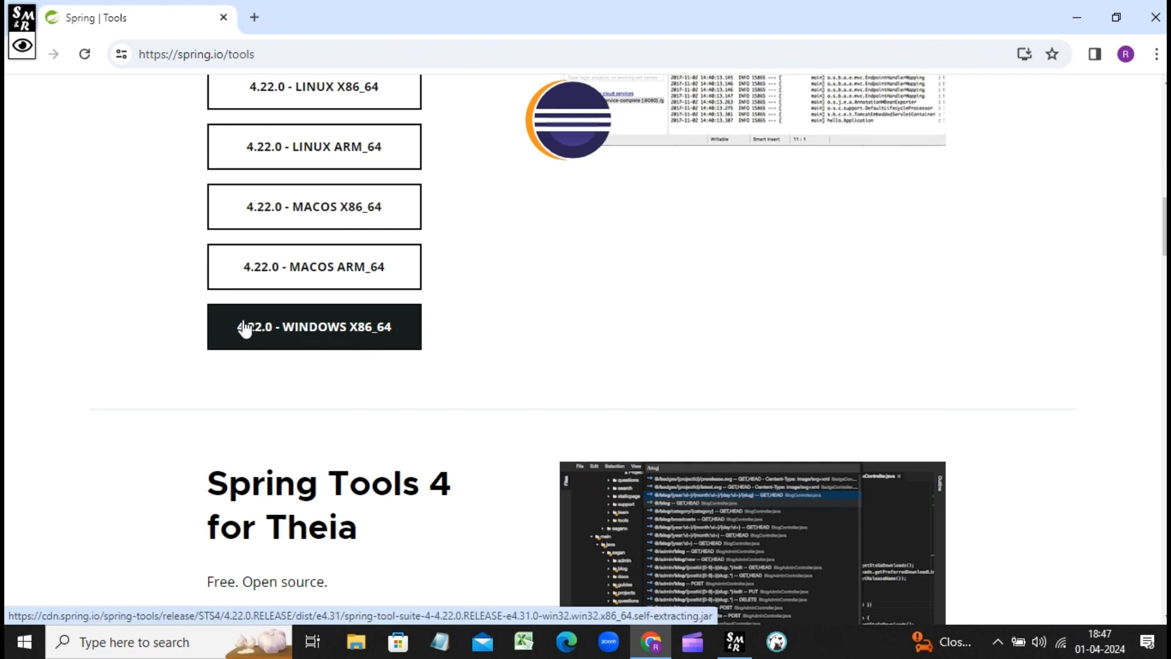
pyautogui.scroll(-4, 413, 390)
pyautogui.scroll(4, 412, 390)
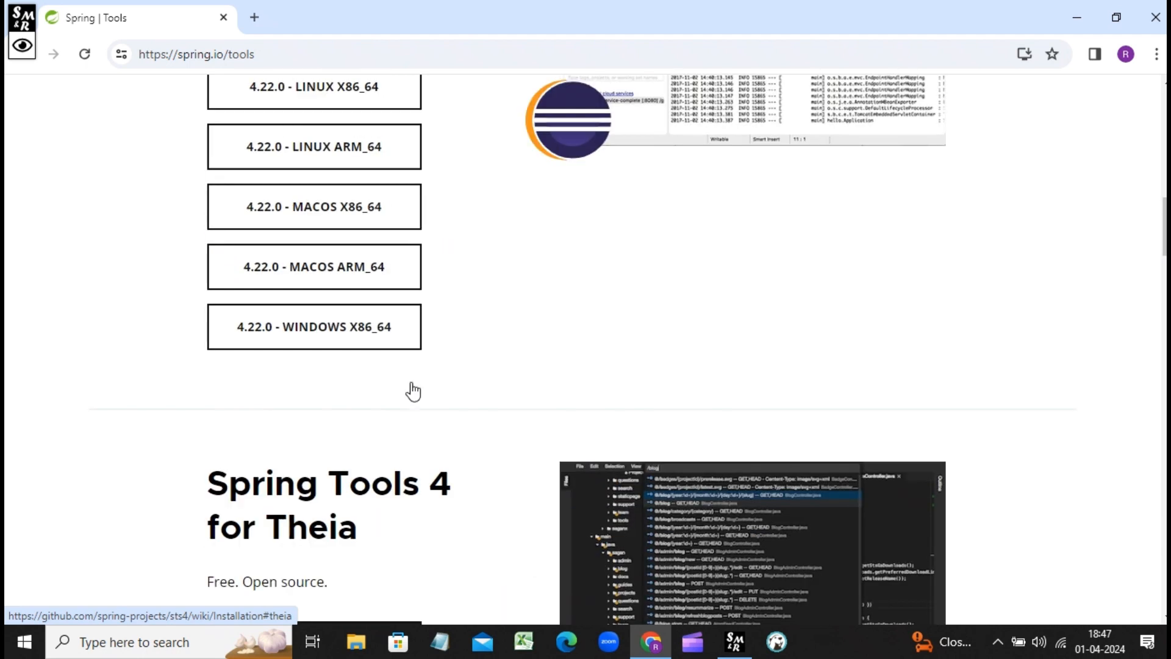
pyautogui.click(326, 340)
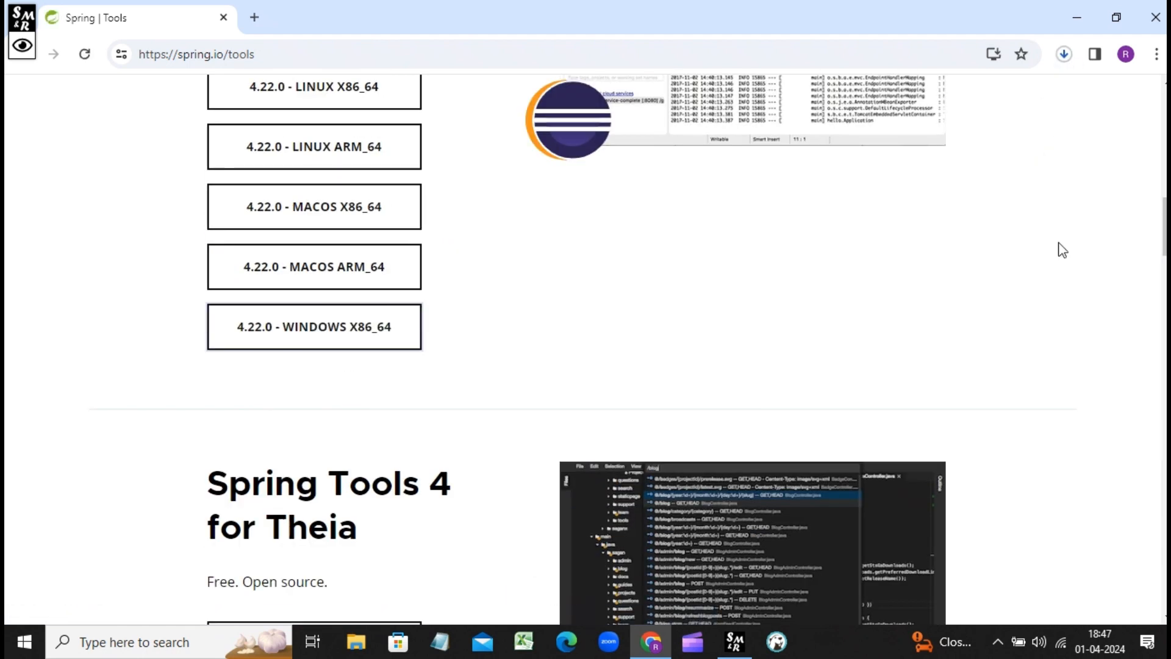
# Check the Spring Tool Suite download's progress and look over the Theia, Visual Studio Code and Eclipse editions on the page.
pyautogui.click(1064, 53)
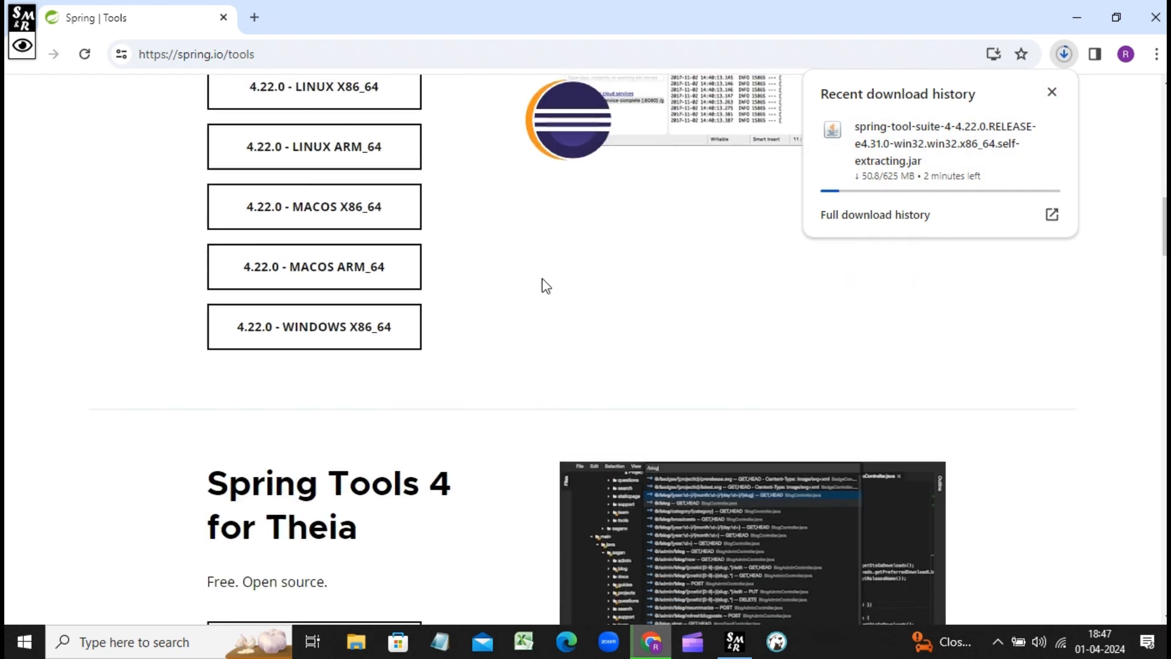
pyautogui.scroll(-5, 545, 286)
pyautogui.scroll(2, 375, 301)
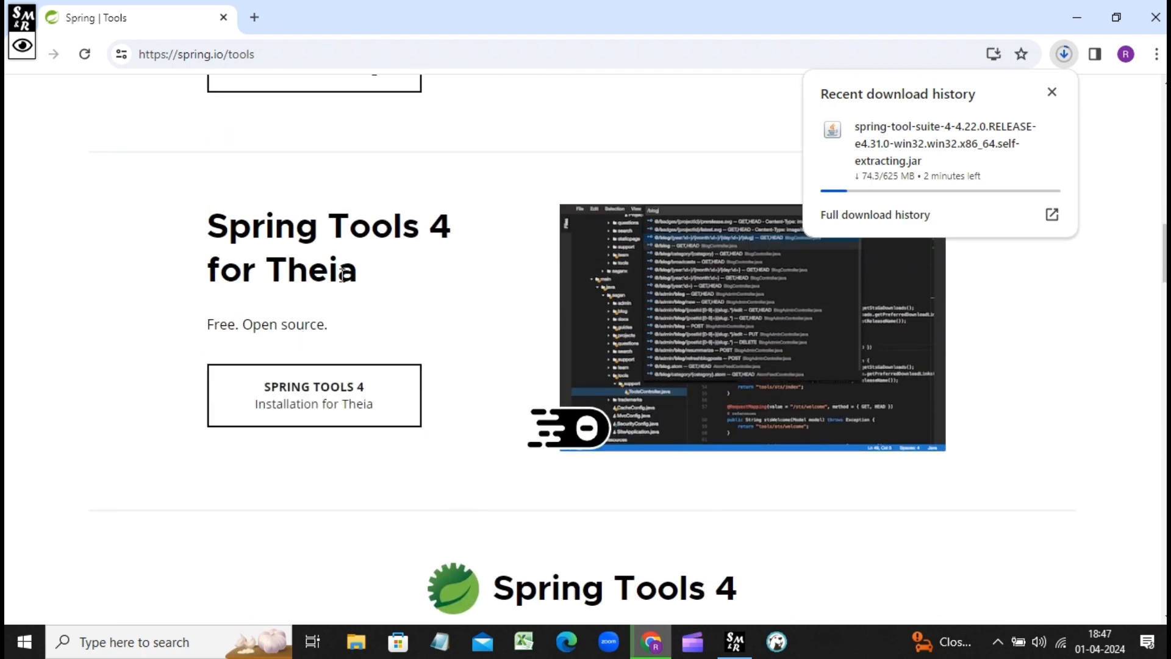
pyautogui.scroll(1, 364, 293)
pyautogui.scroll(1, 701, 389)
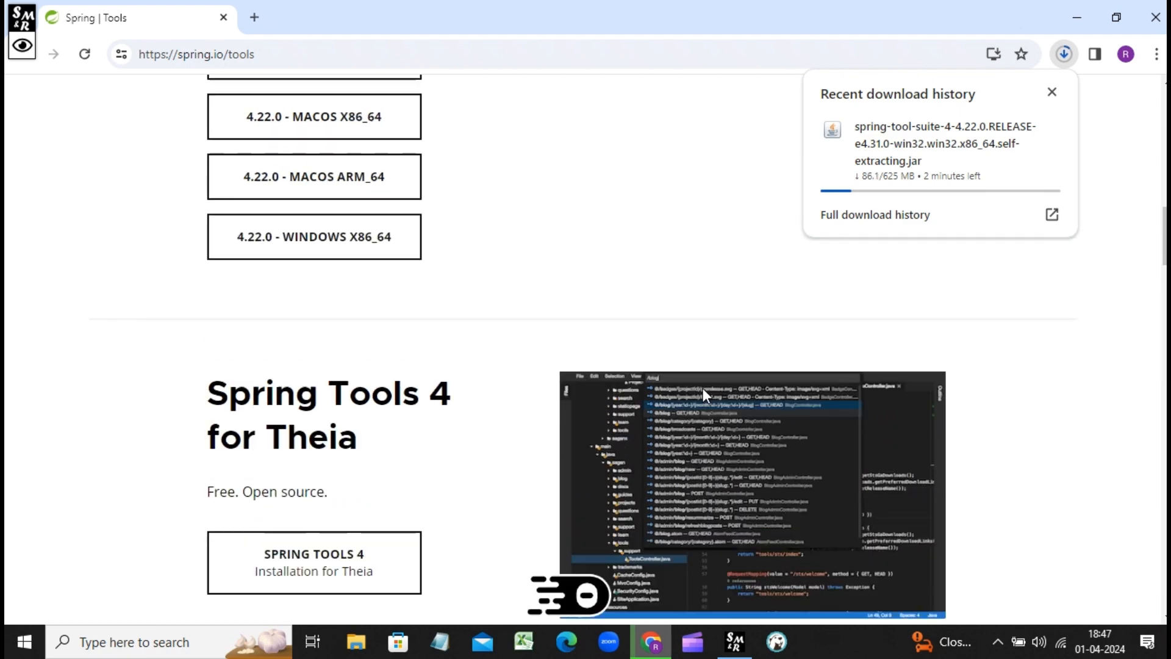
pyautogui.scroll(7, 635, 397)
pyautogui.scroll(5, 633, 386)
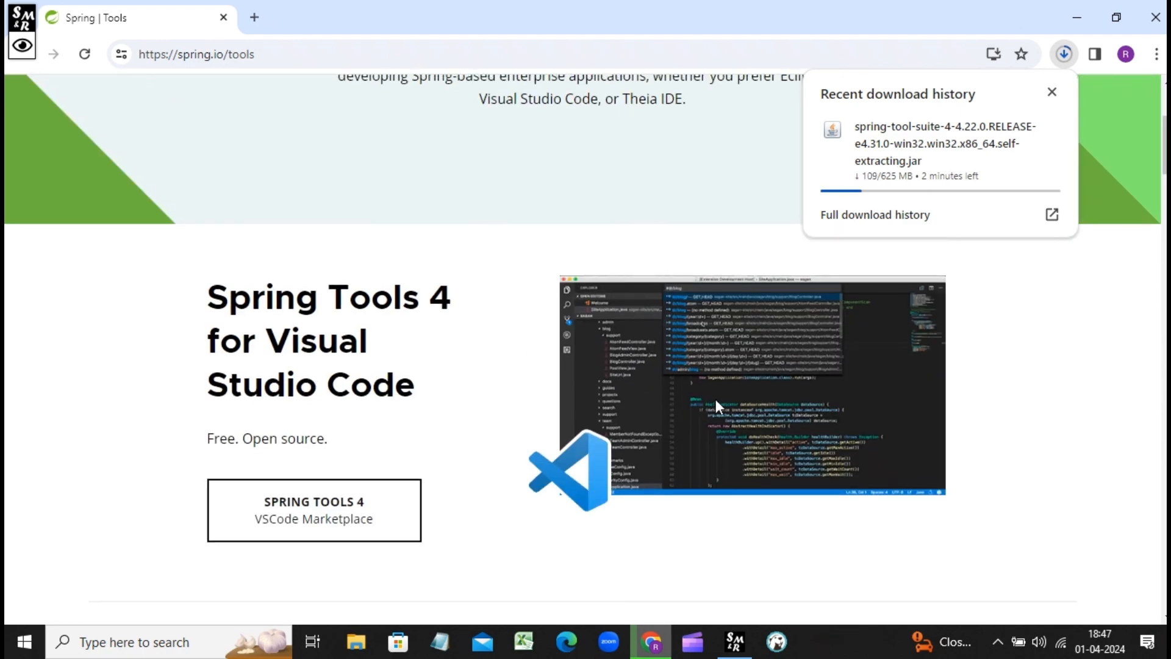
pyautogui.scroll(4, 715, 399)
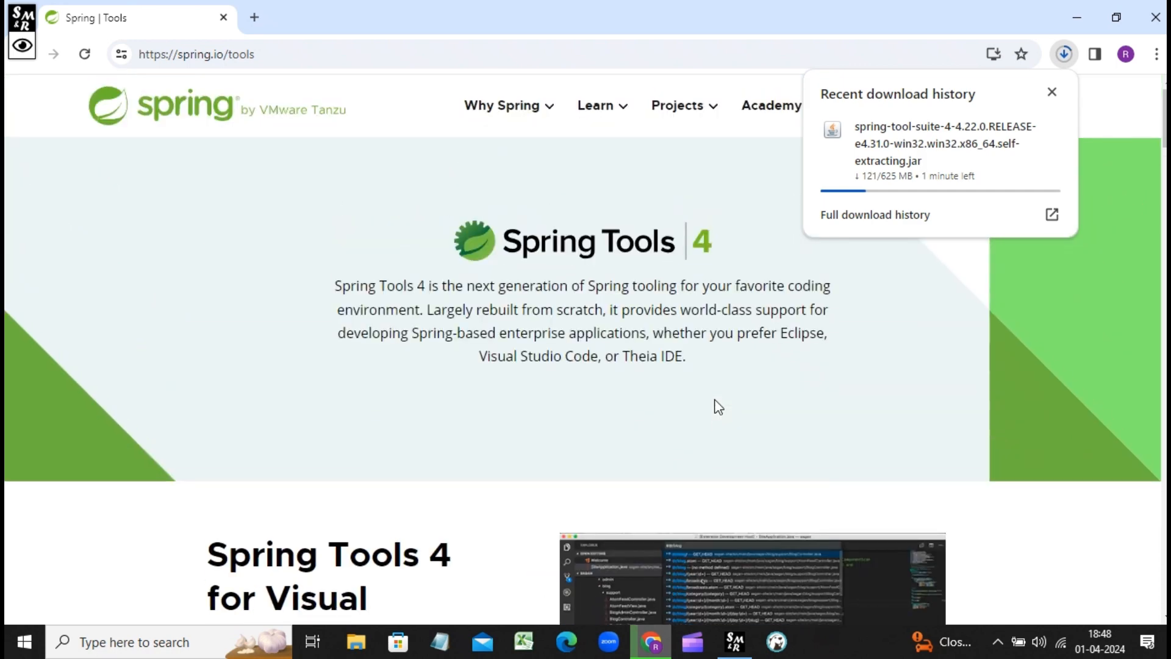
pyautogui.scroll(-5, 717, 406)
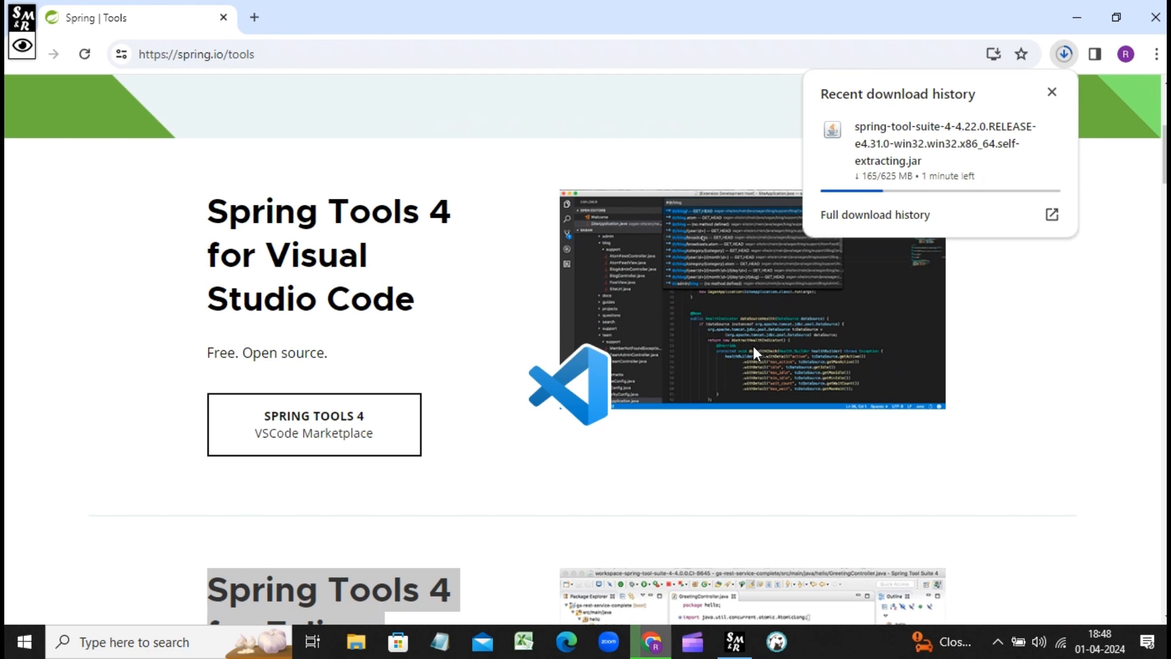
pyautogui.scroll(-7, 752, 346)
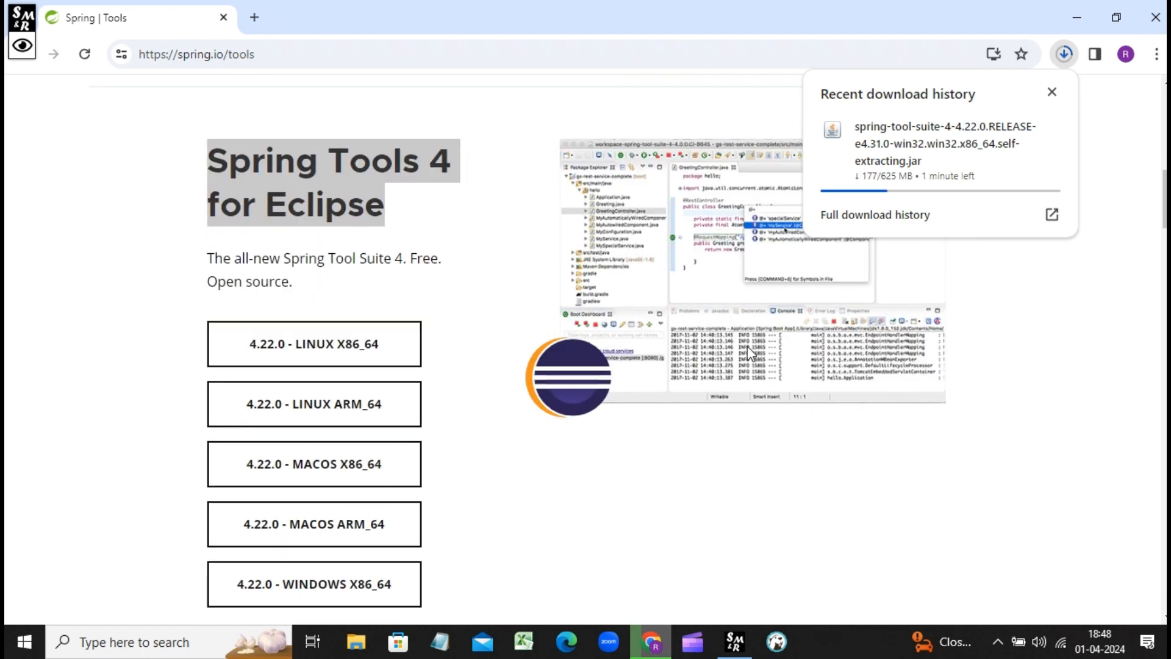
pyautogui.scroll(3, 693, 274)
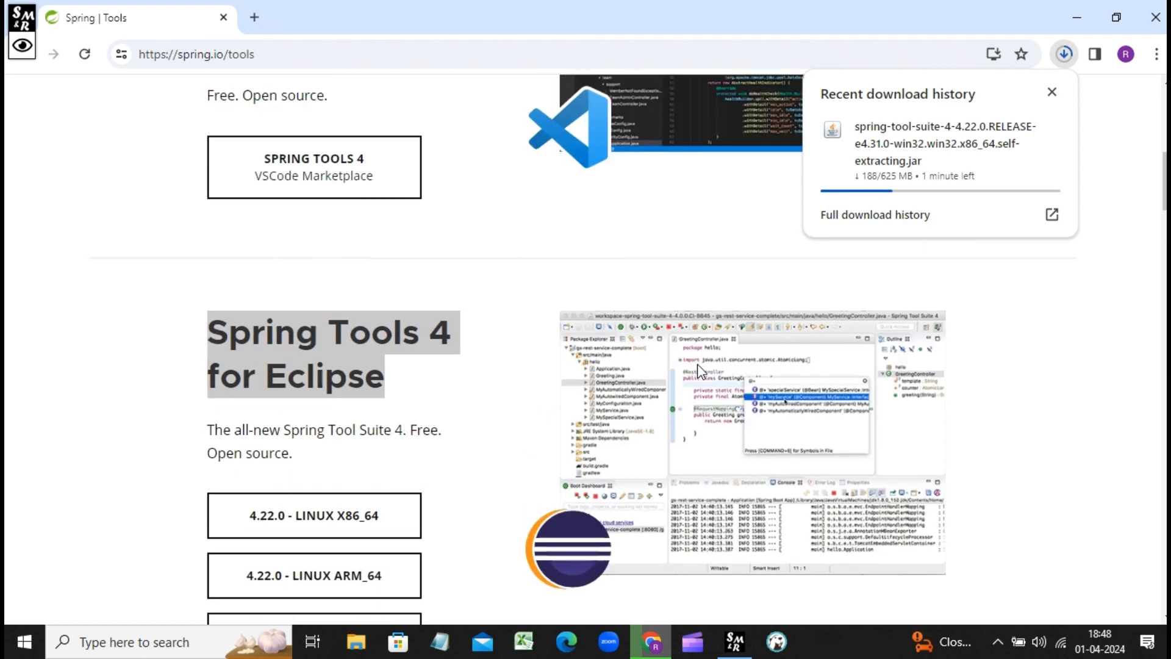
pyautogui.scroll(-3, 704, 373)
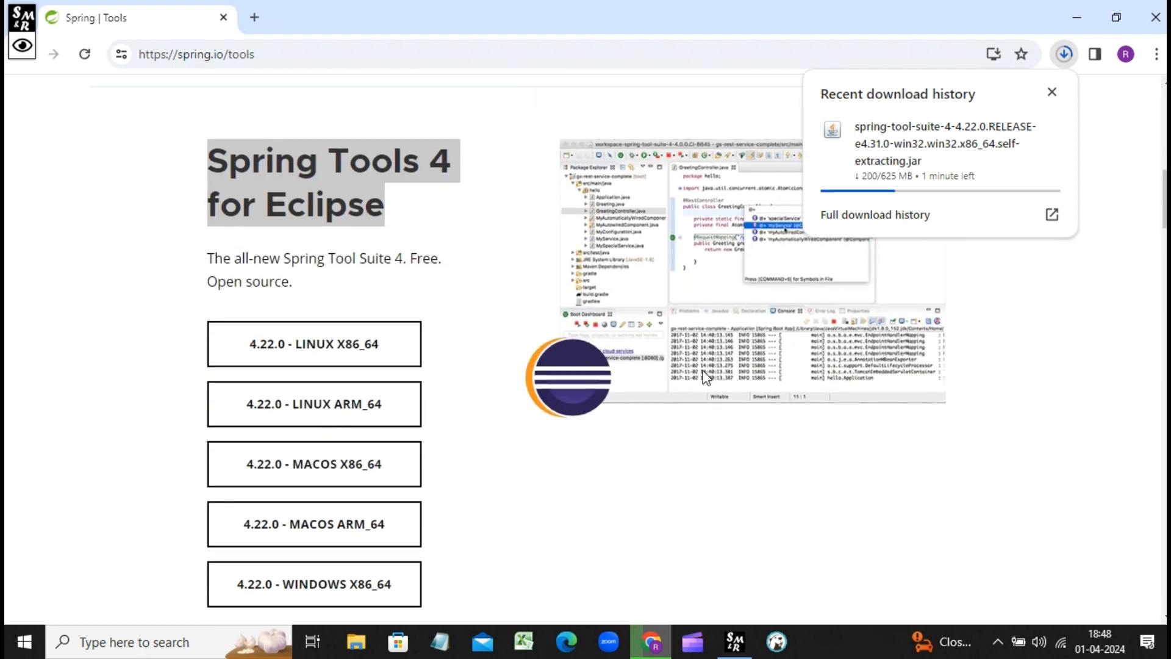
pyautogui.scroll(9, 693, 349)
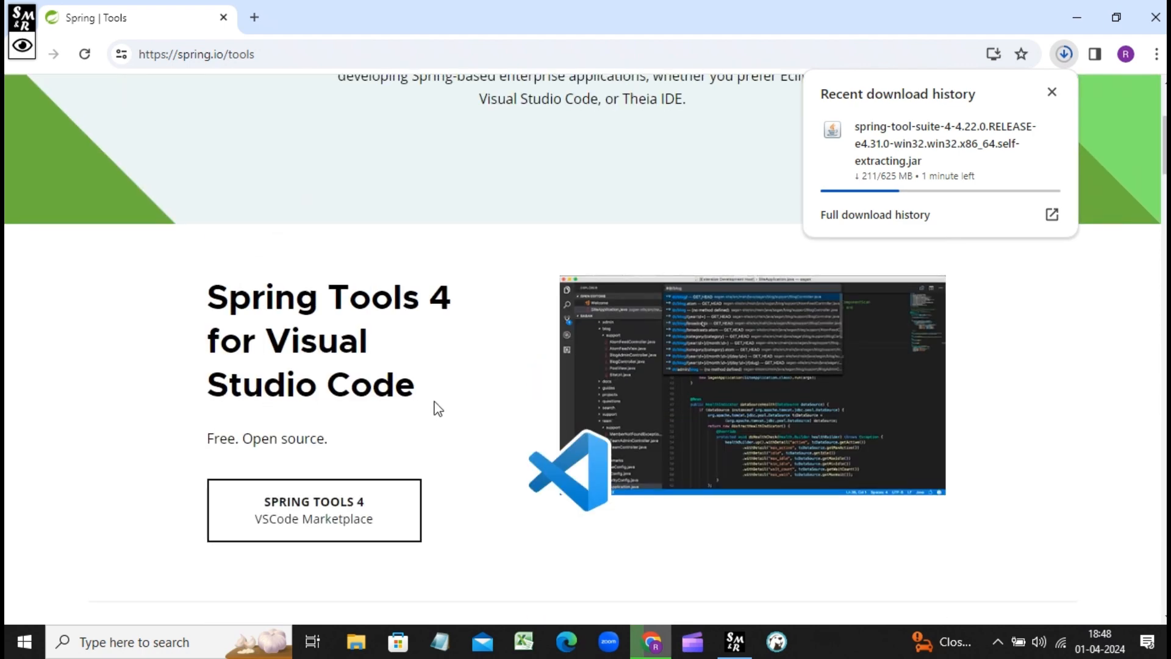
pyautogui.scroll(-4, 436, 384)
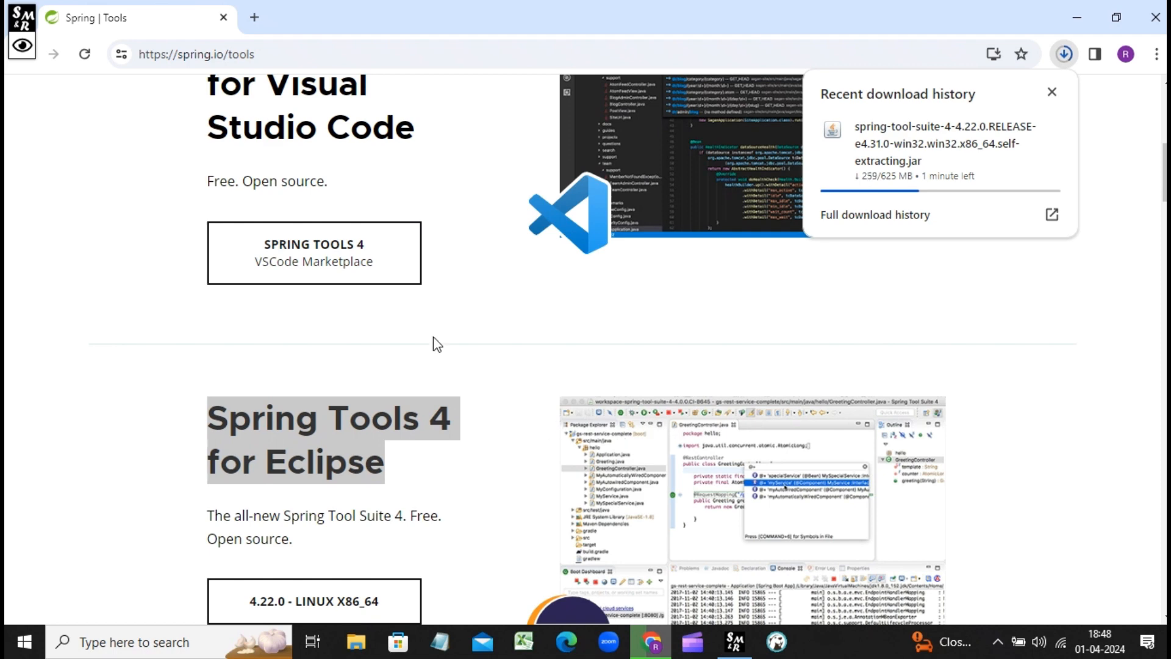
pyautogui.scroll(3, 434, 342)
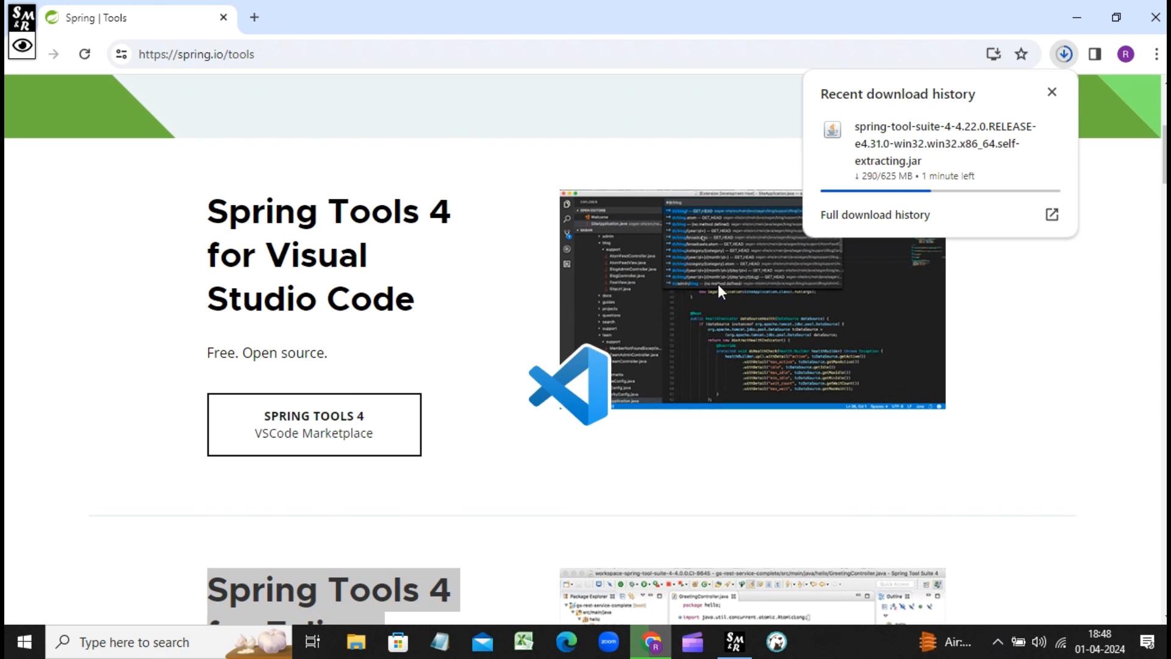
pyautogui.scroll(-5, 680, 305)
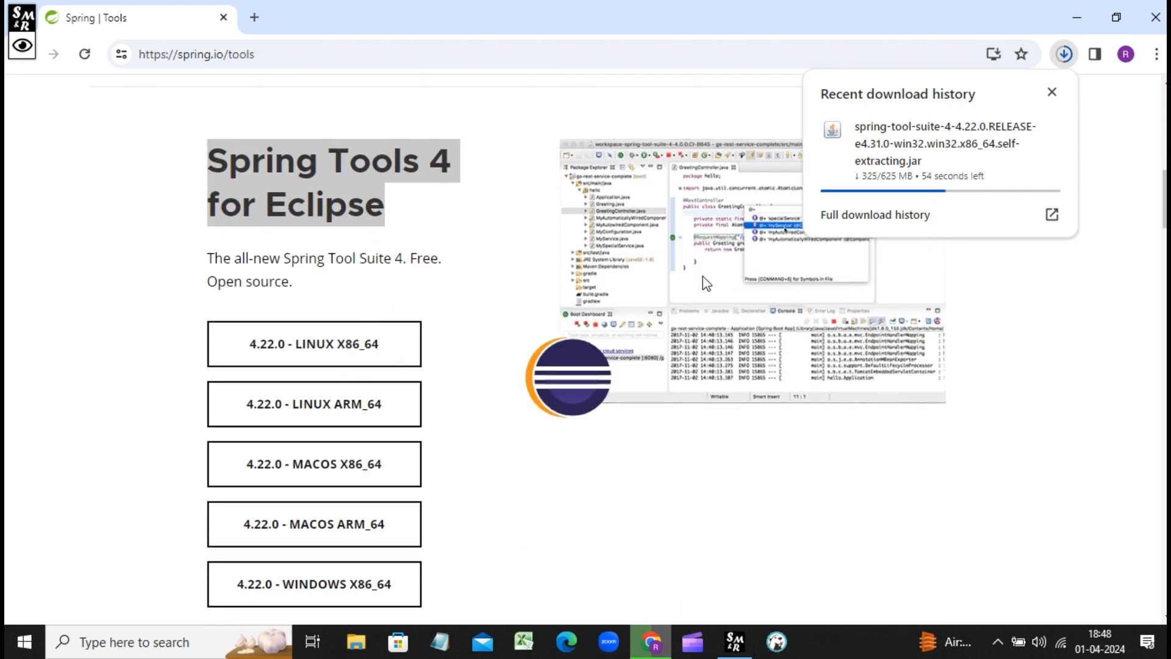
pyautogui.scroll(-2, 697, 270)
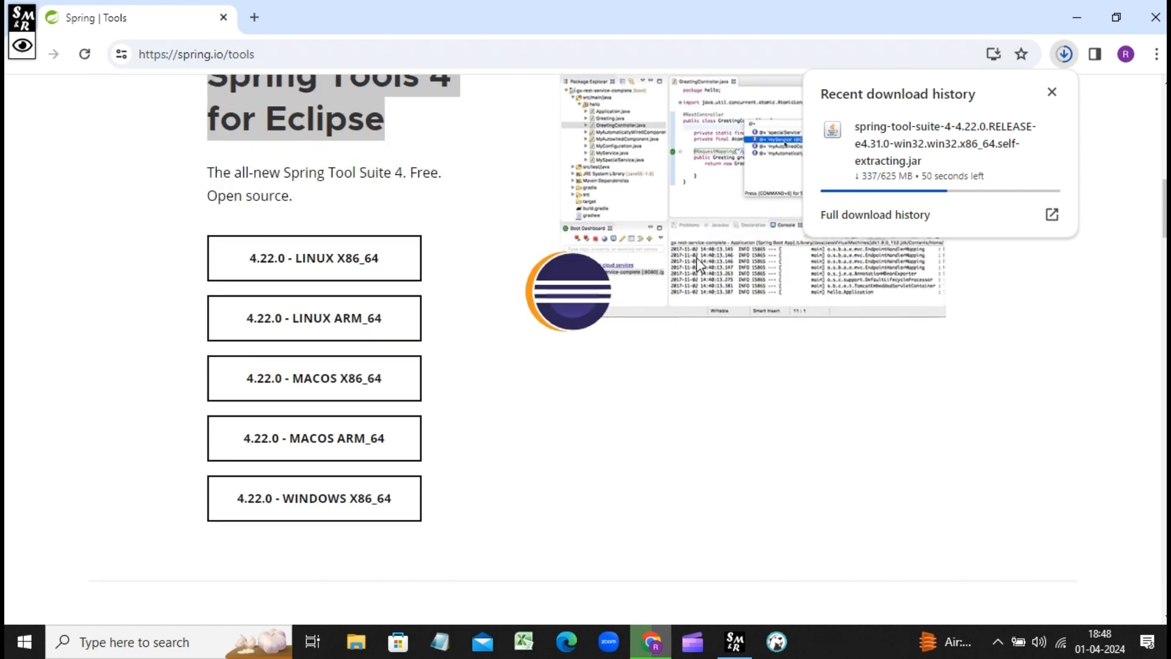
pyautogui.scroll(3, 696, 257)
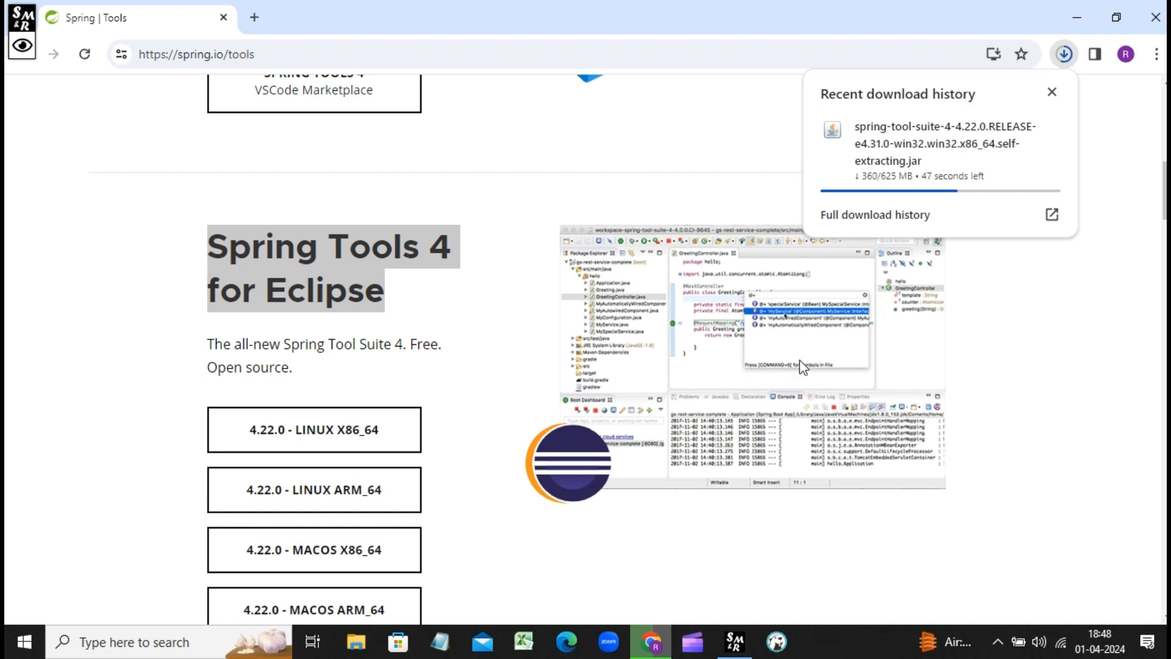
pyautogui.scroll(-3, 802, 367)
pyautogui.scroll(-2, 587, 394)
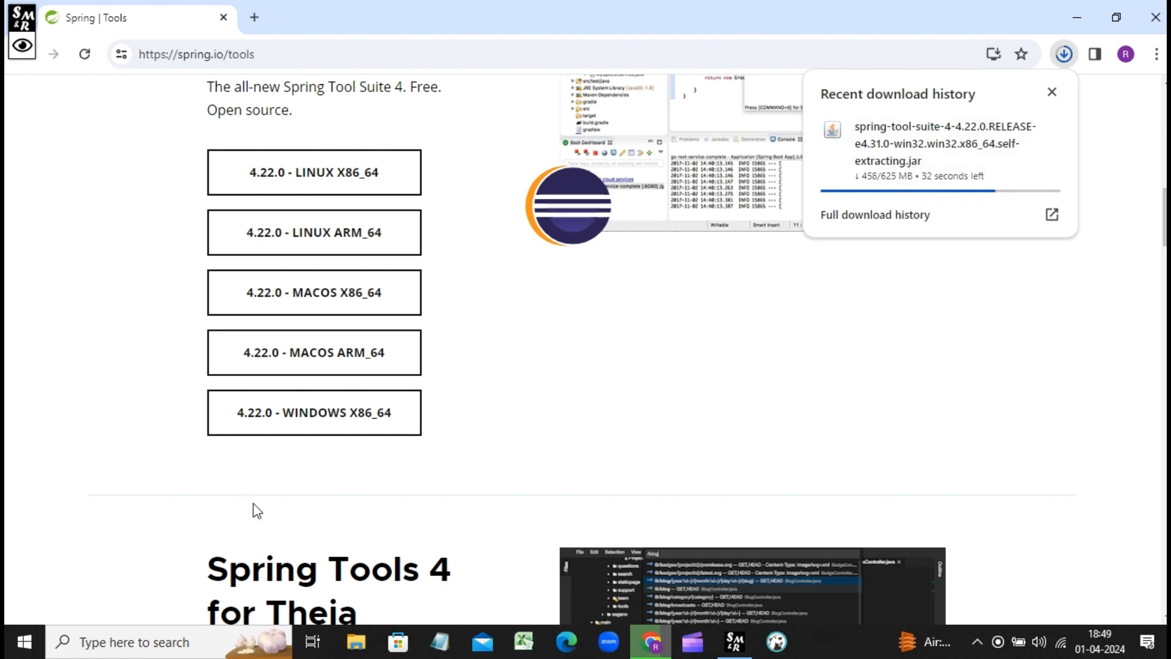
pyautogui.click(1018, 305)
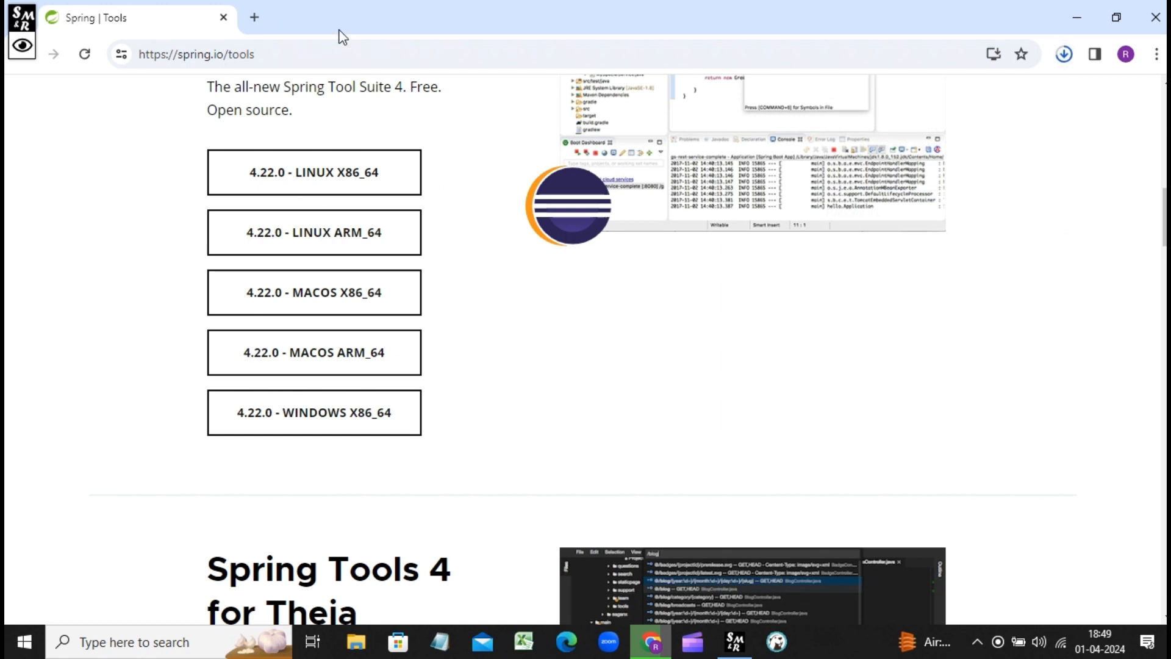
pyautogui.scroll(-4, 828, 474)
pyautogui.scroll(4, 823, 471)
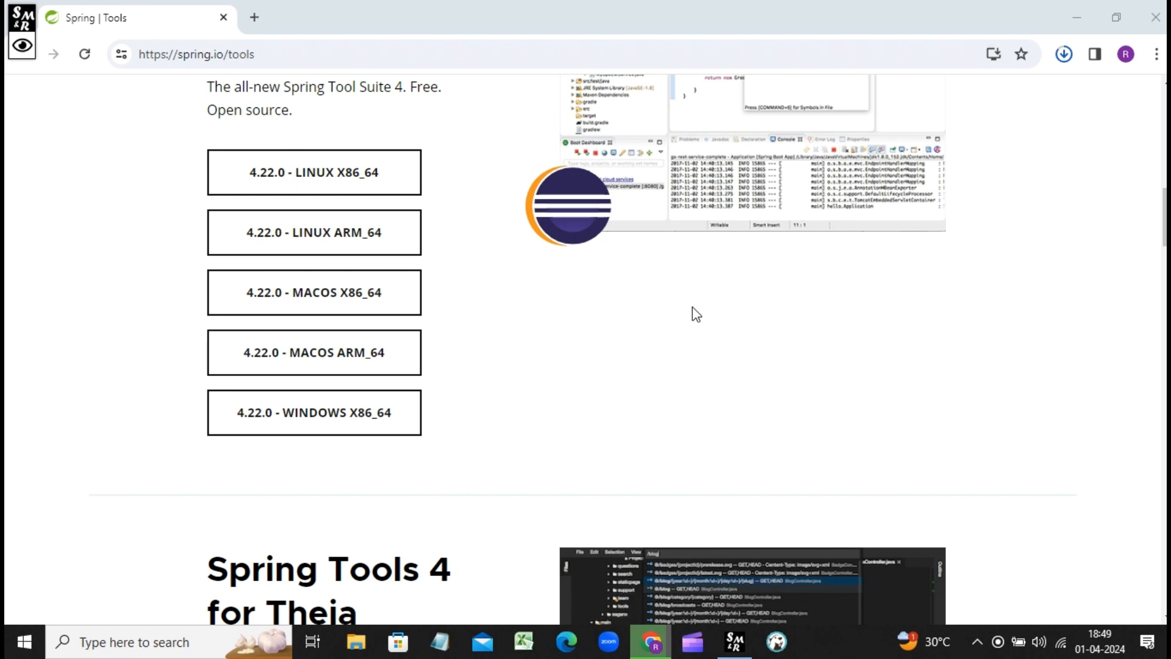
pyautogui.scroll(4, 692, 308)
pyautogui.scroll(-1, 692, 308)
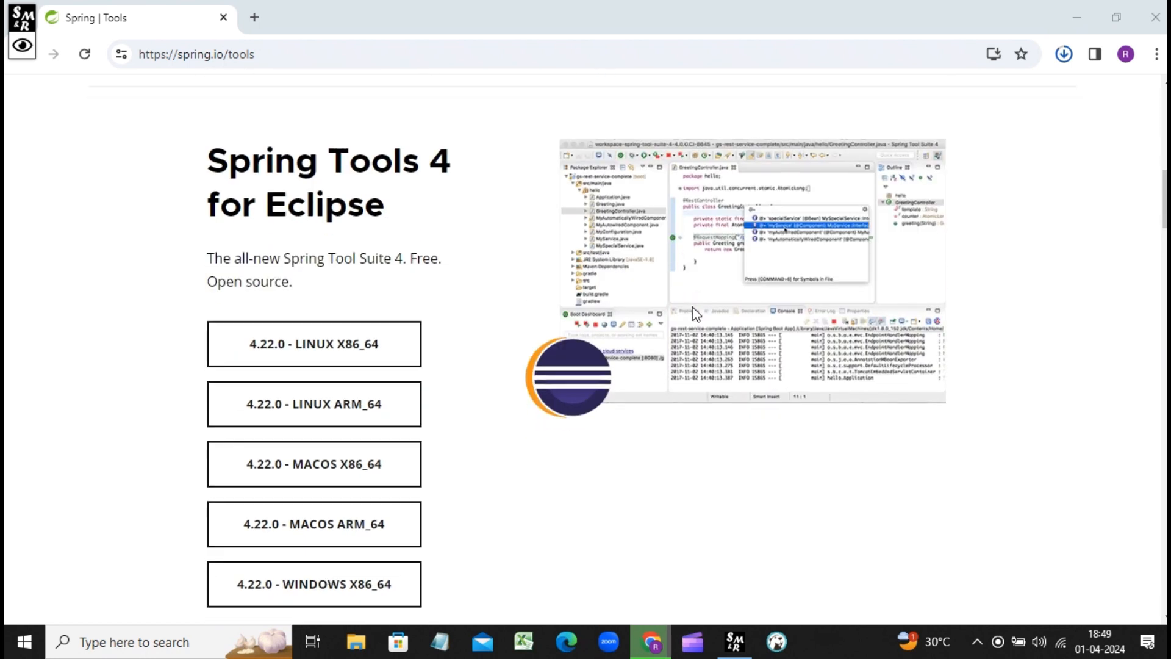
# Switch to File Explorer and locate the downloaded spring-tool-suite-4-4.22.0 jar in the Downloads folder, checking it against the browser's download entry.
pyautogui.press('super+e')
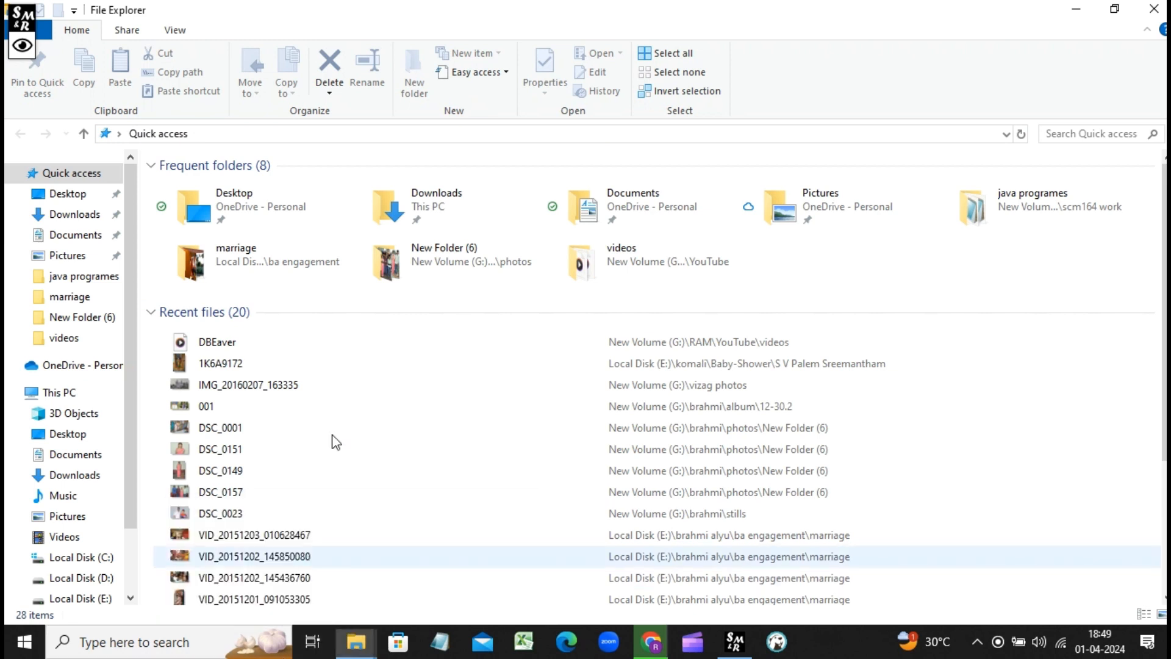
pyautogui.click(70, 217)
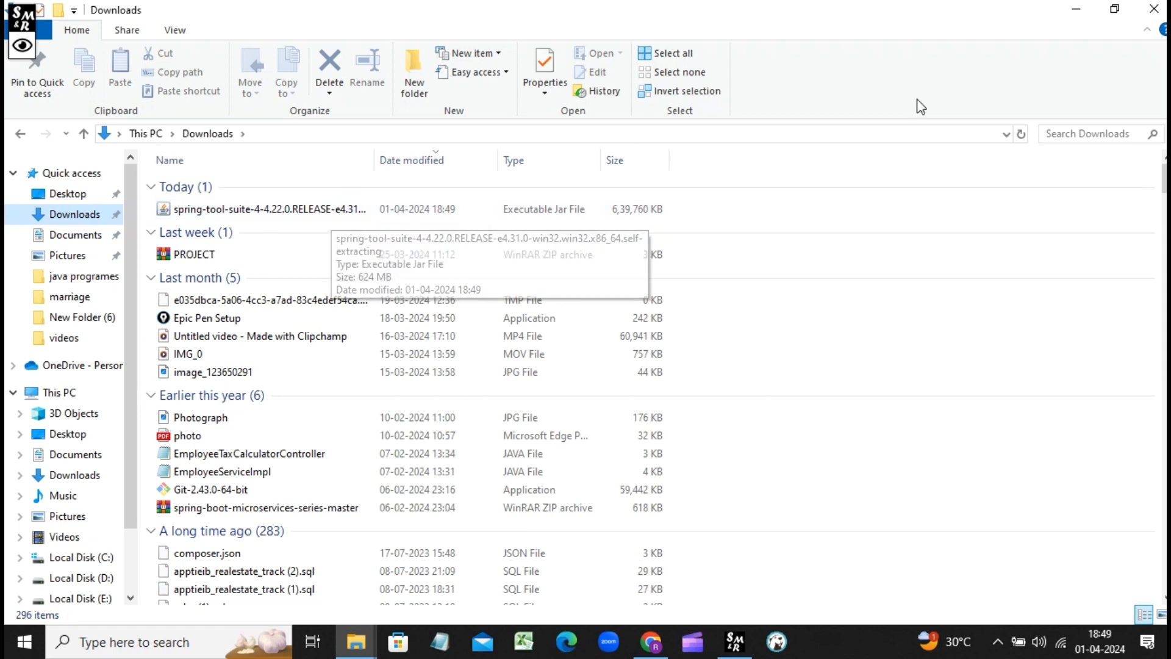
pyautogui.click(662, 651)
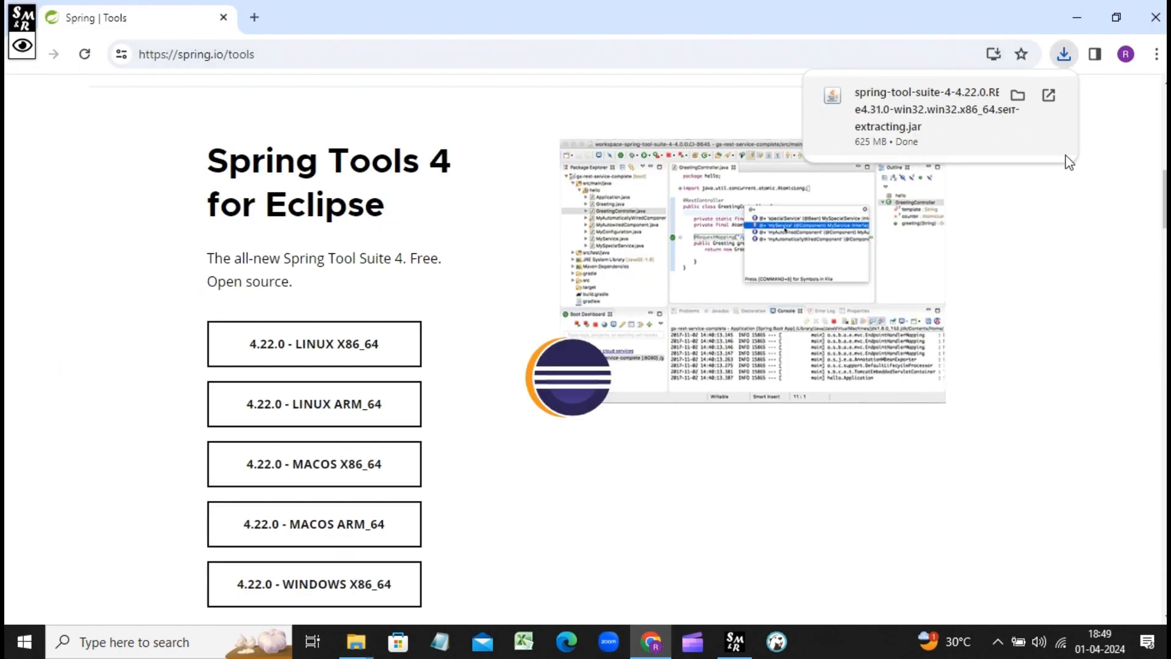
pyautogui.moveTo(366, 651)
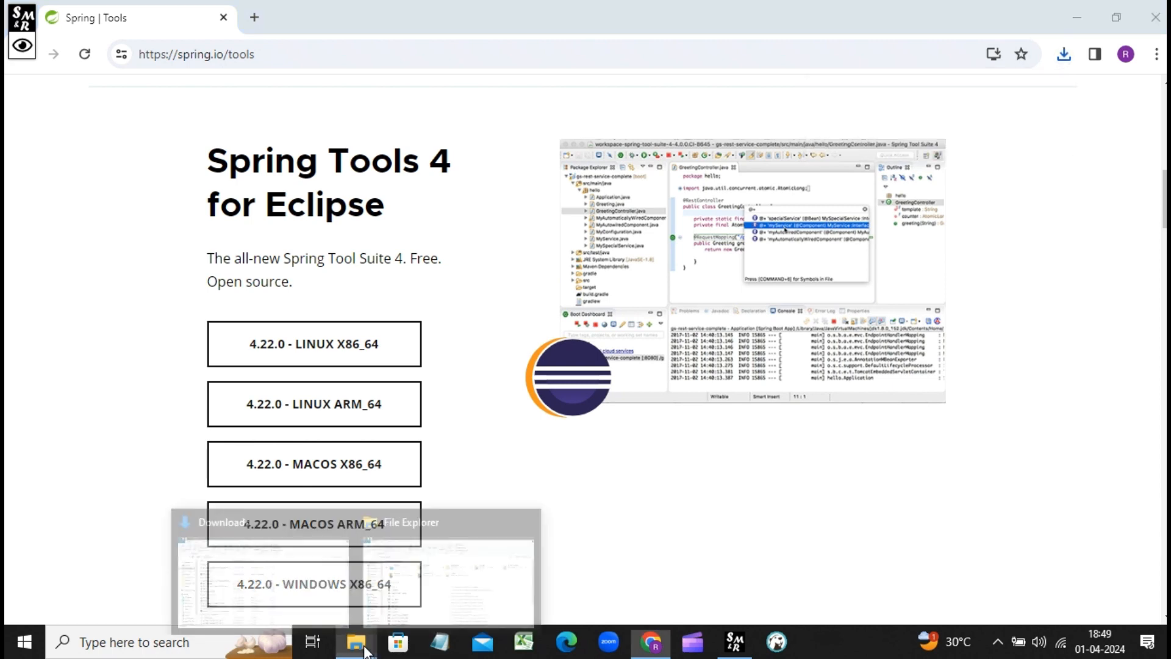
pyautogui.click(286, 567)
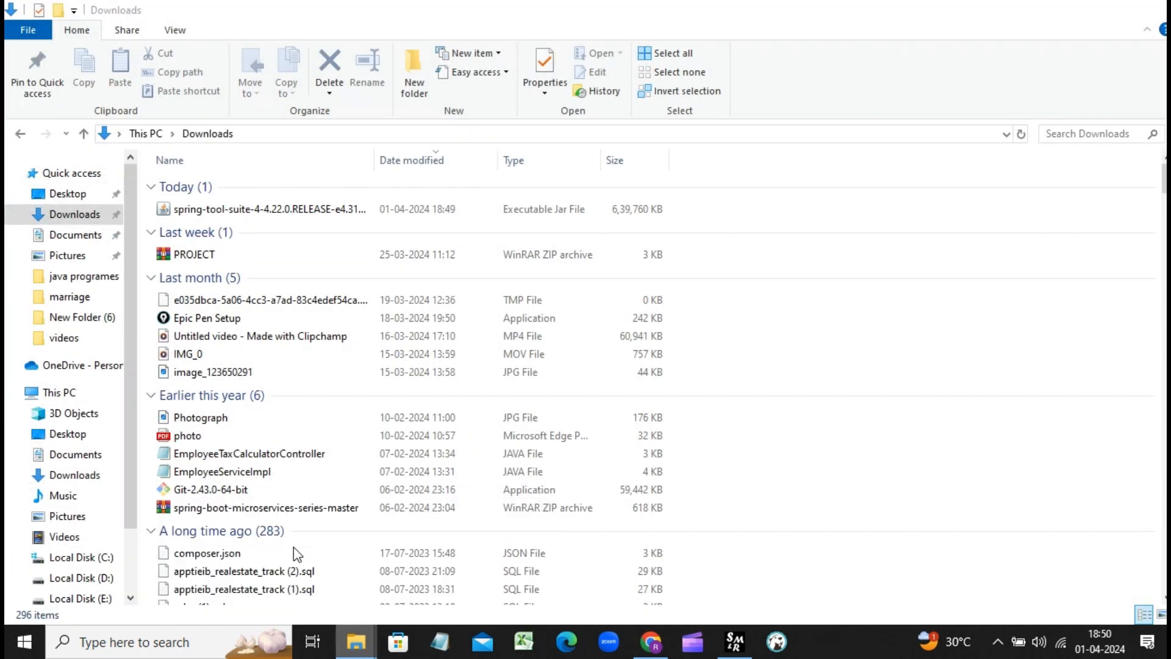
pyautogui.click(207, 210)
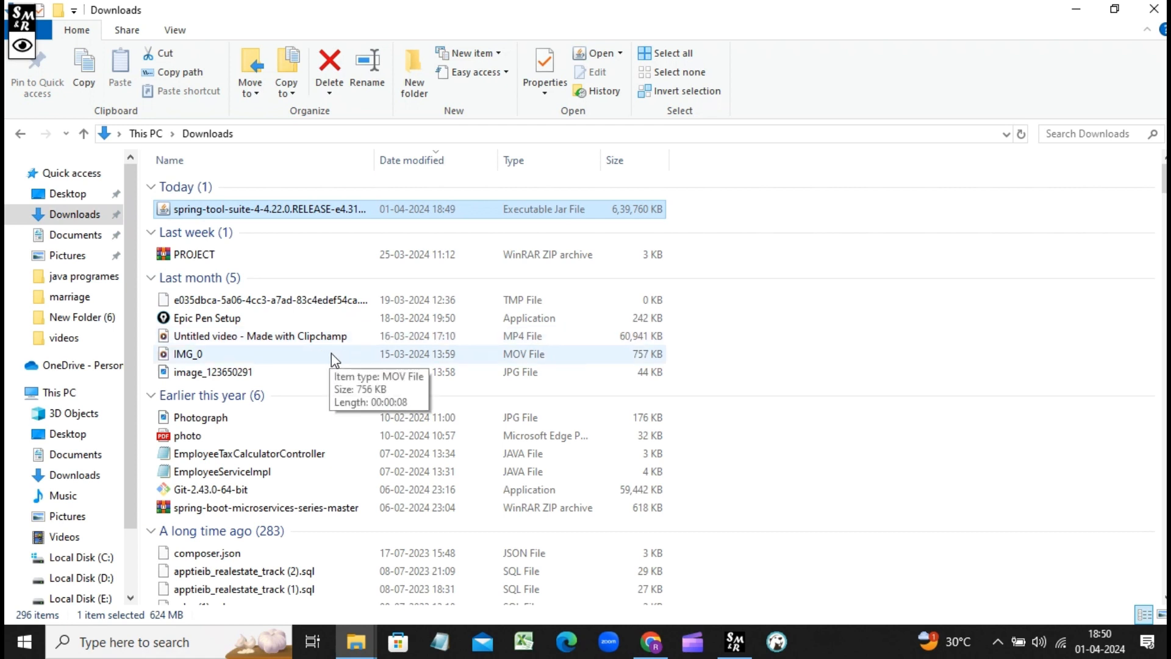
# Open the Softwares folder inside the WORK folder on New Volume (G:).
pyautogui.scroll(-2, 111, 567)
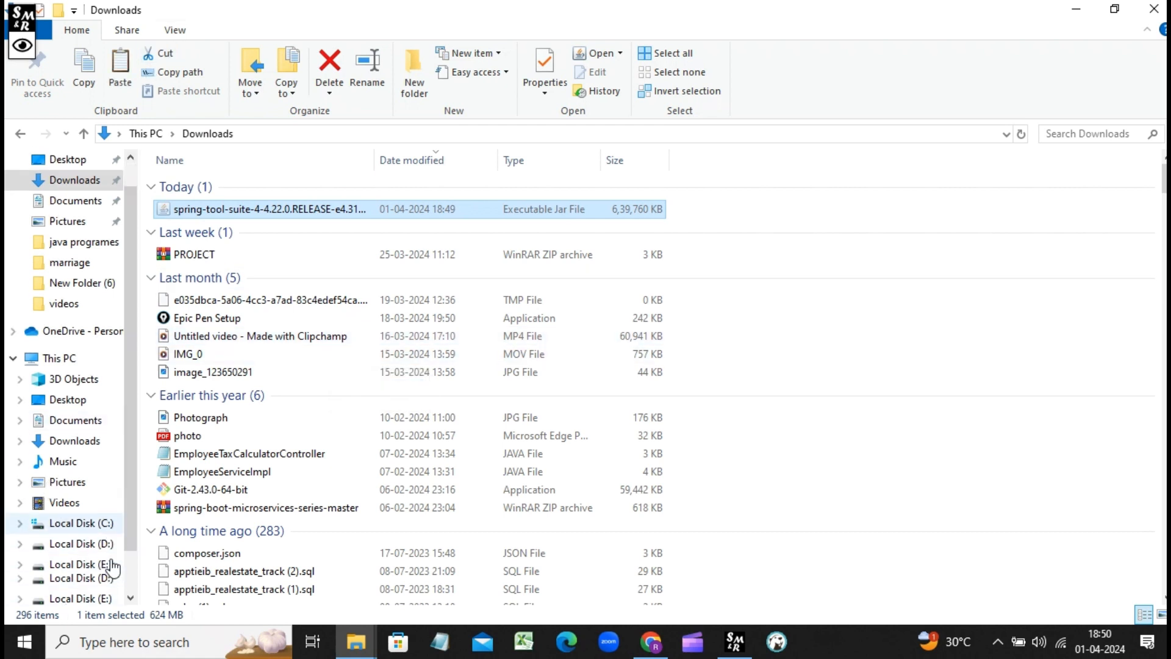
pyautogui.click(86, 584)
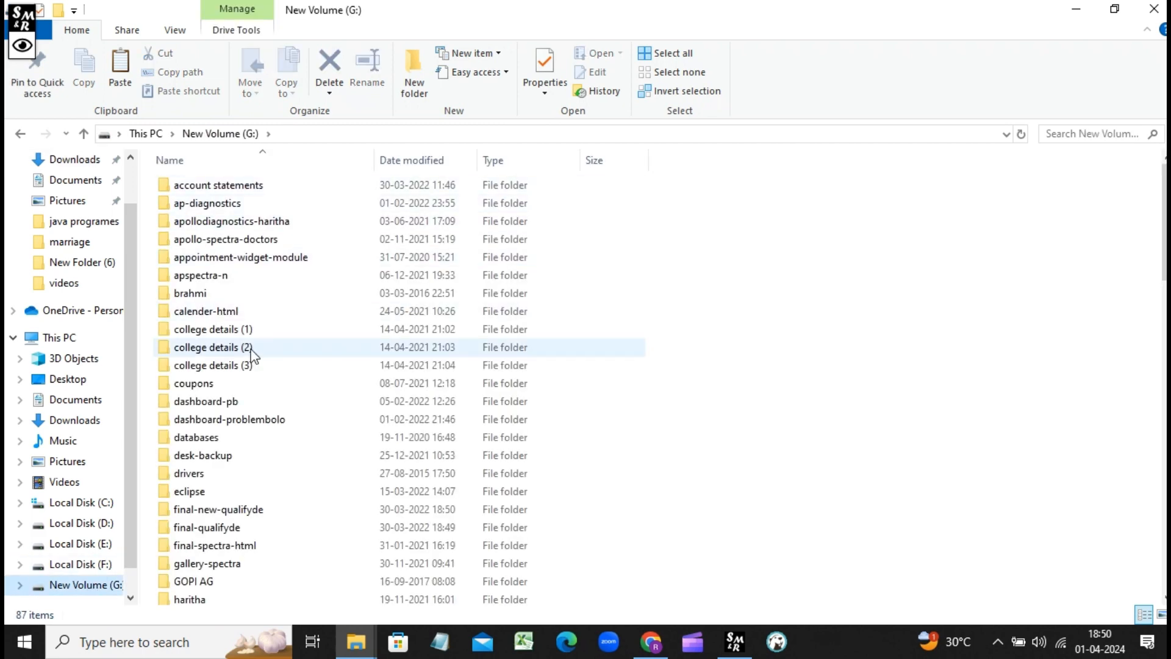
pyautogui.scroll(-1, 240, 349)
pyautogui.click(232, 349)
pyautogui.press('w')
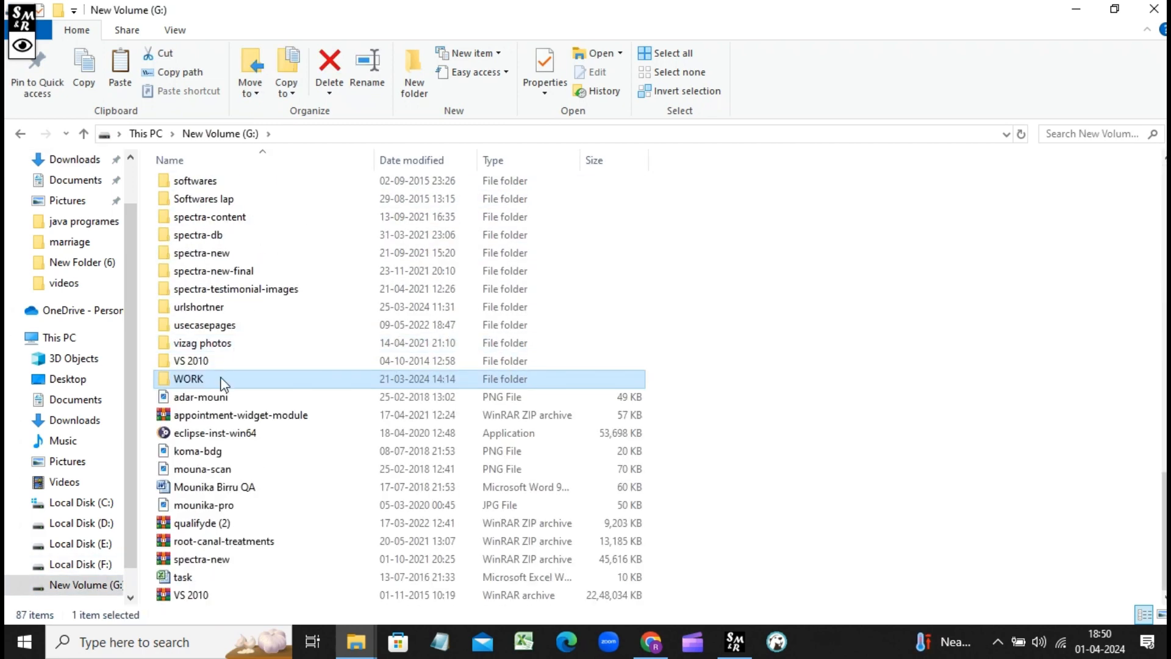
pyautogui.doubleClick(221, 380)
pyautogui.doubleClick(210, 225)
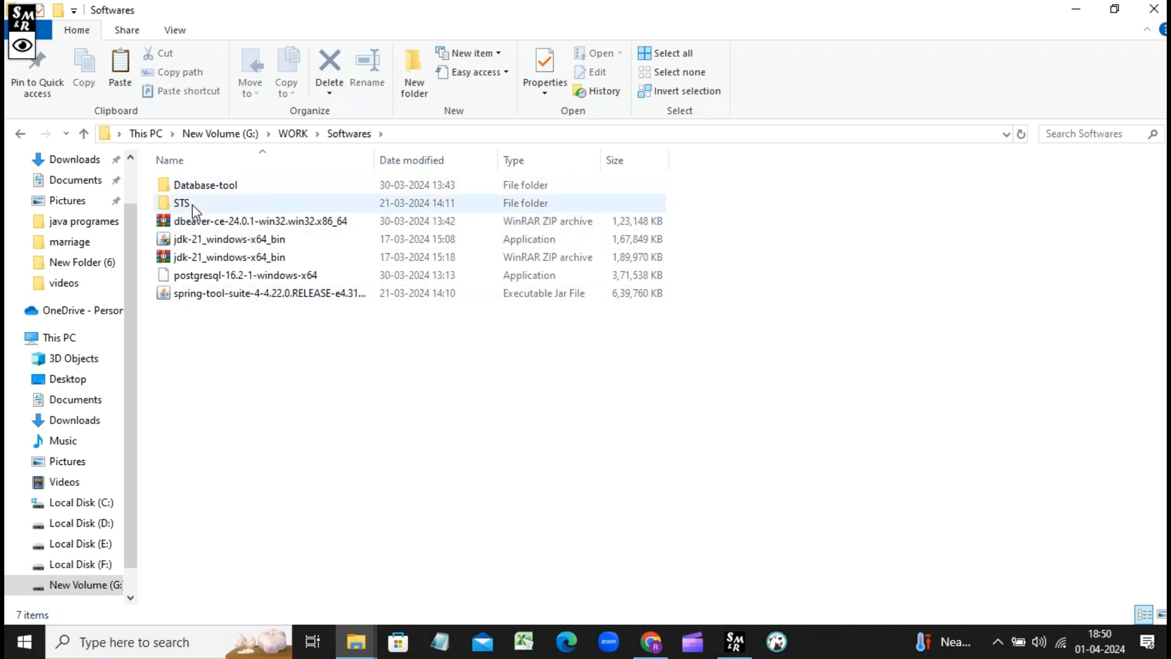
# Extract the spring-tool-suite-4-4.22.0 self-extracting jar directly into the Softwares folder with WinRAR.
pyautogui.click(206, 296)
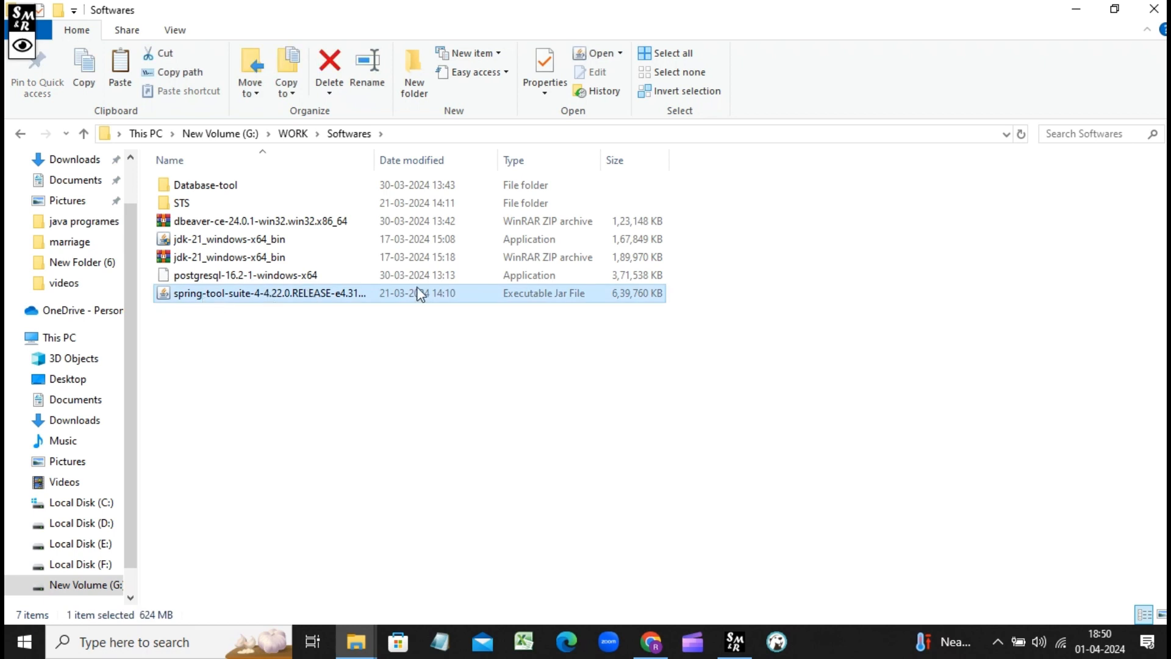
pyautogui.rightClick(297, 298)
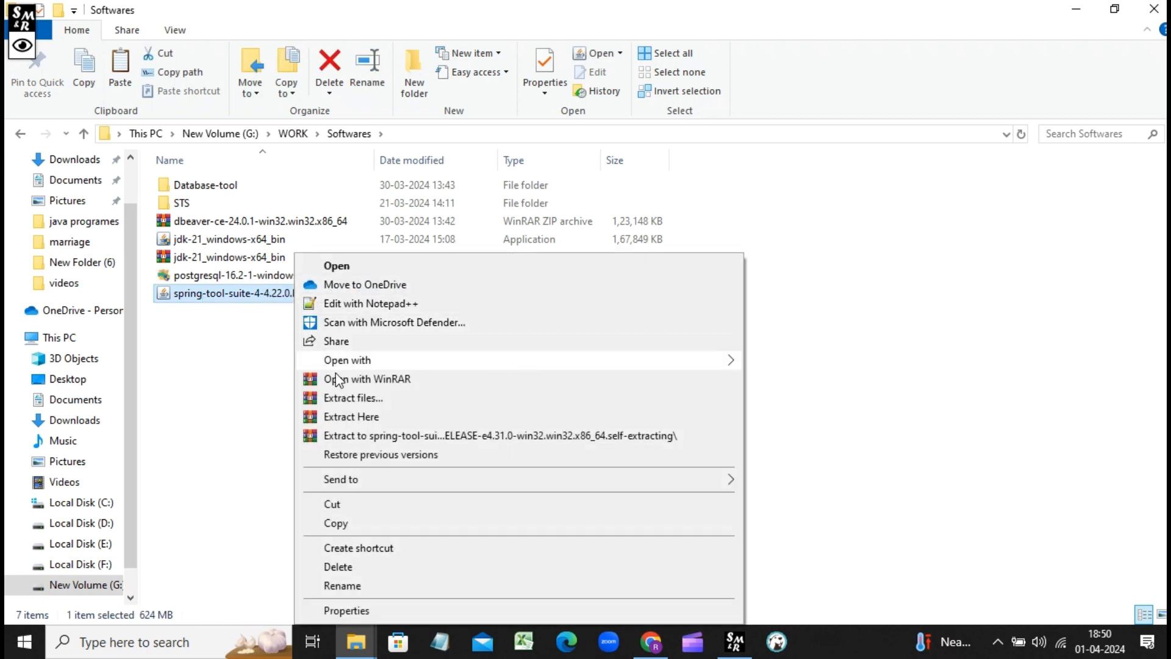
pyautogui.click(223, 315)
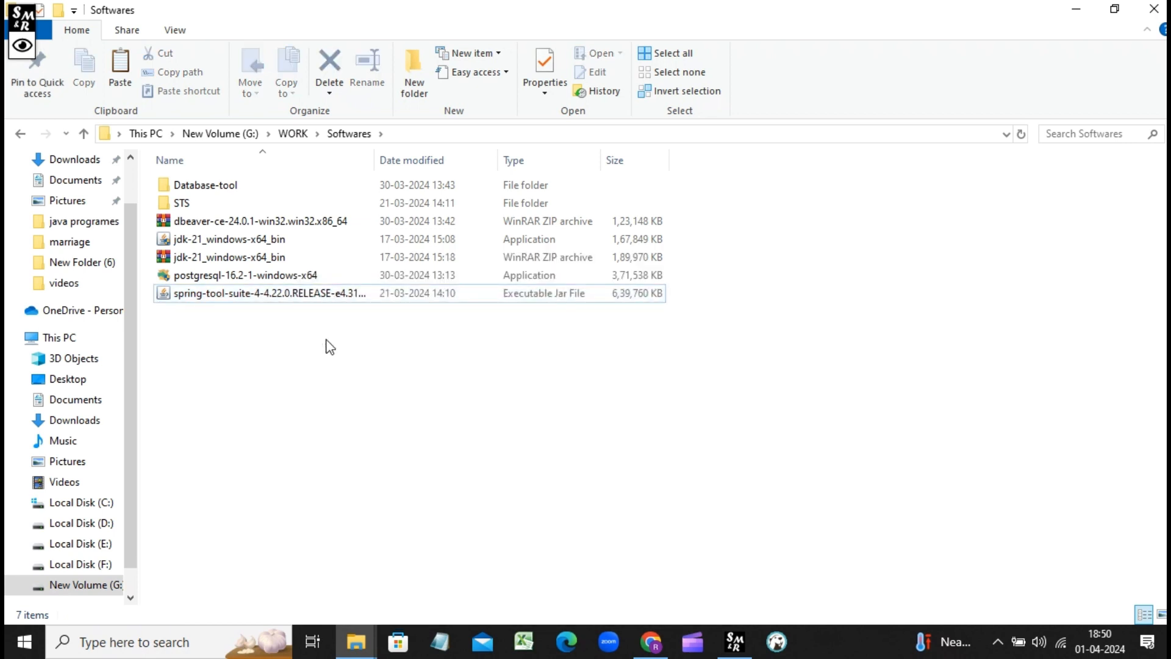
pyautogui.rightClick(257, 295)
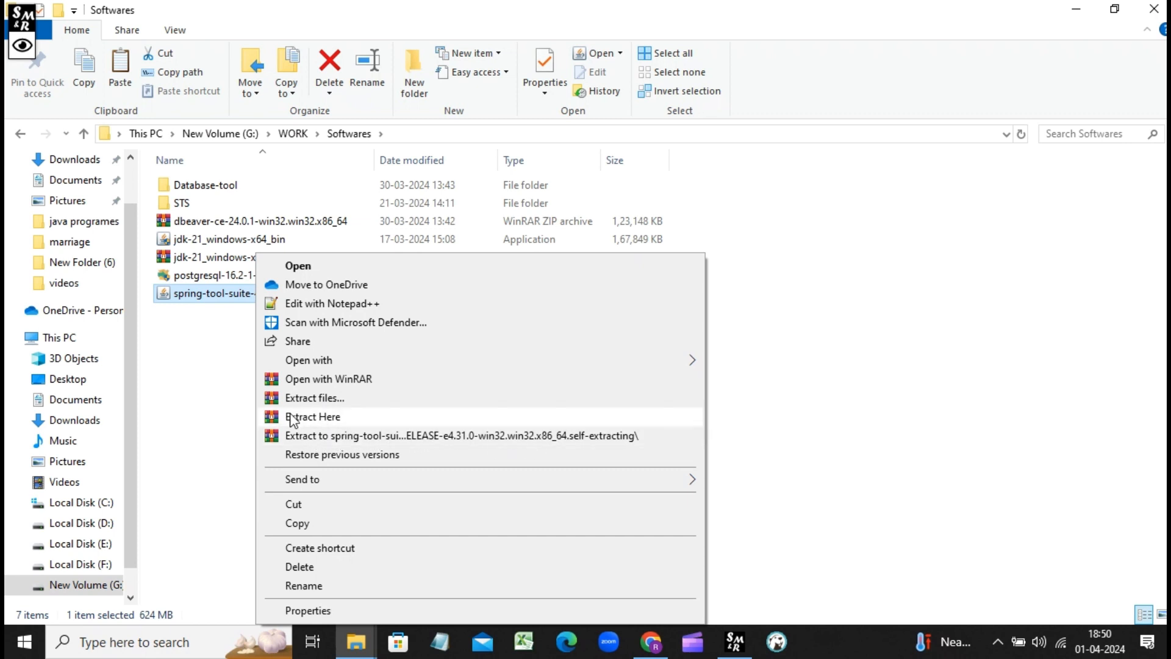
pyautogui.click(314, 418)
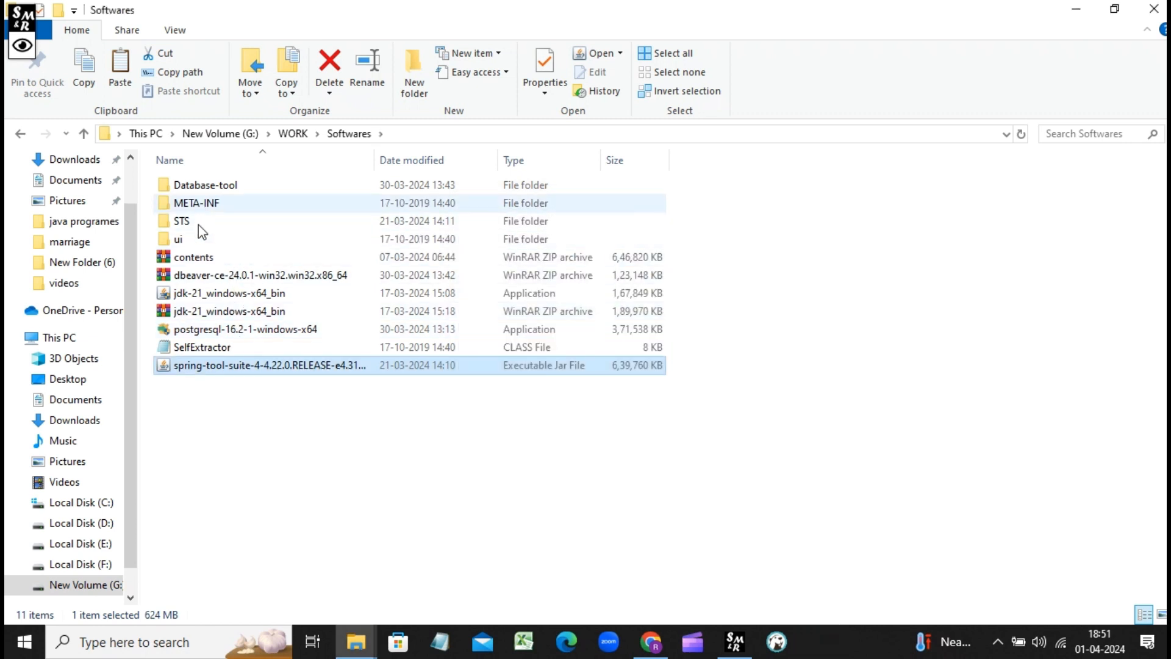
pyautogui.rightClick(208, 364)
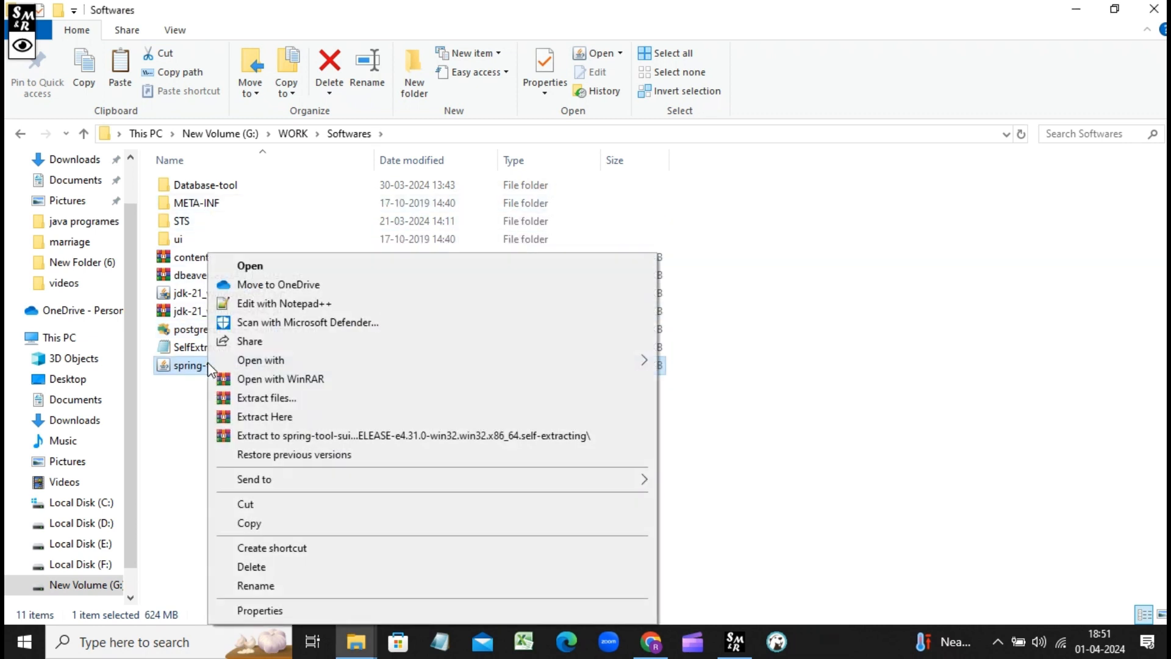
pyautogui.click(272, 398)
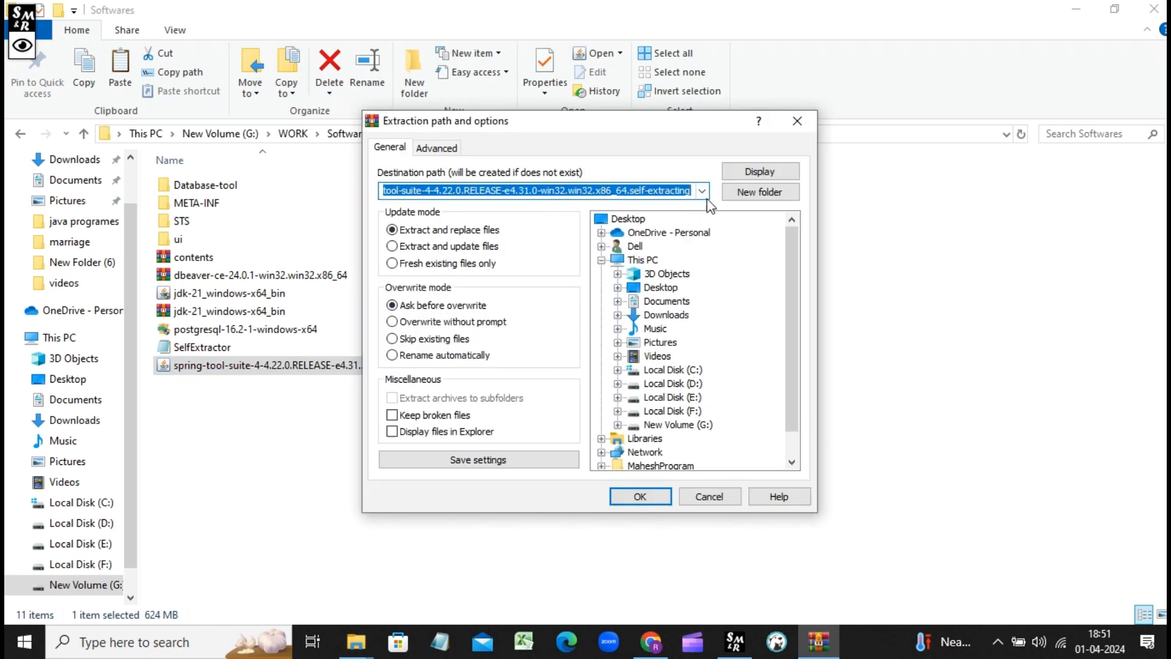
pyautogui.click(797, 120)
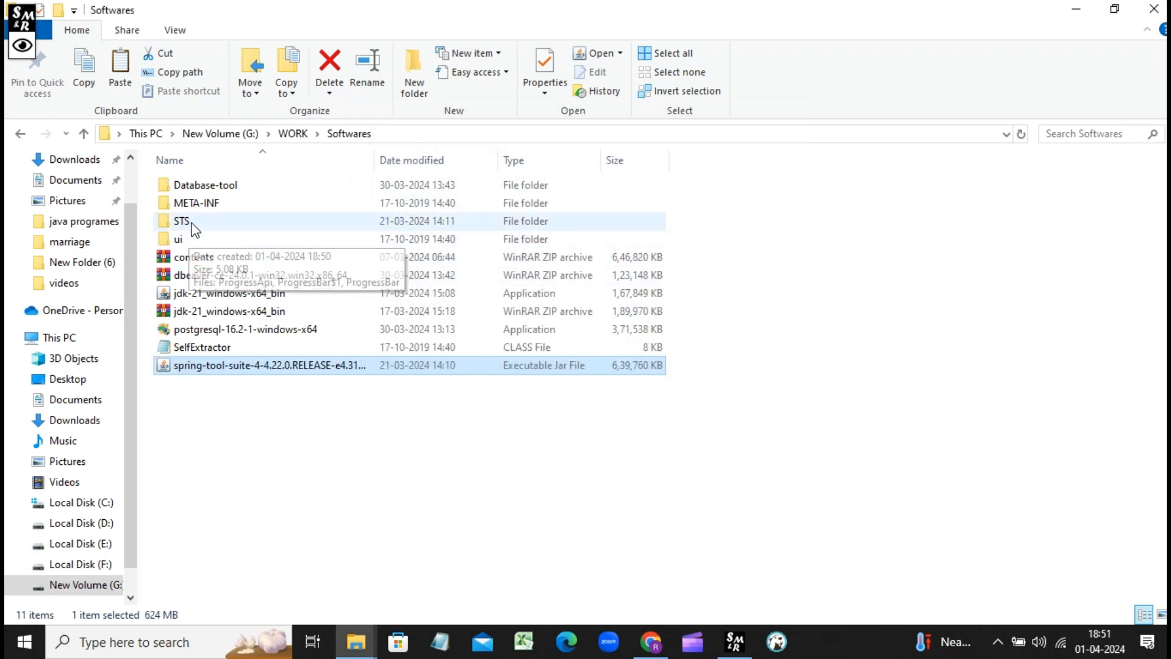
# Extract the spring-tool-suite-4-4.22.0 jar into a subfolder named after the archive and open that folder.
pyautogui.rightClick(211, 366)
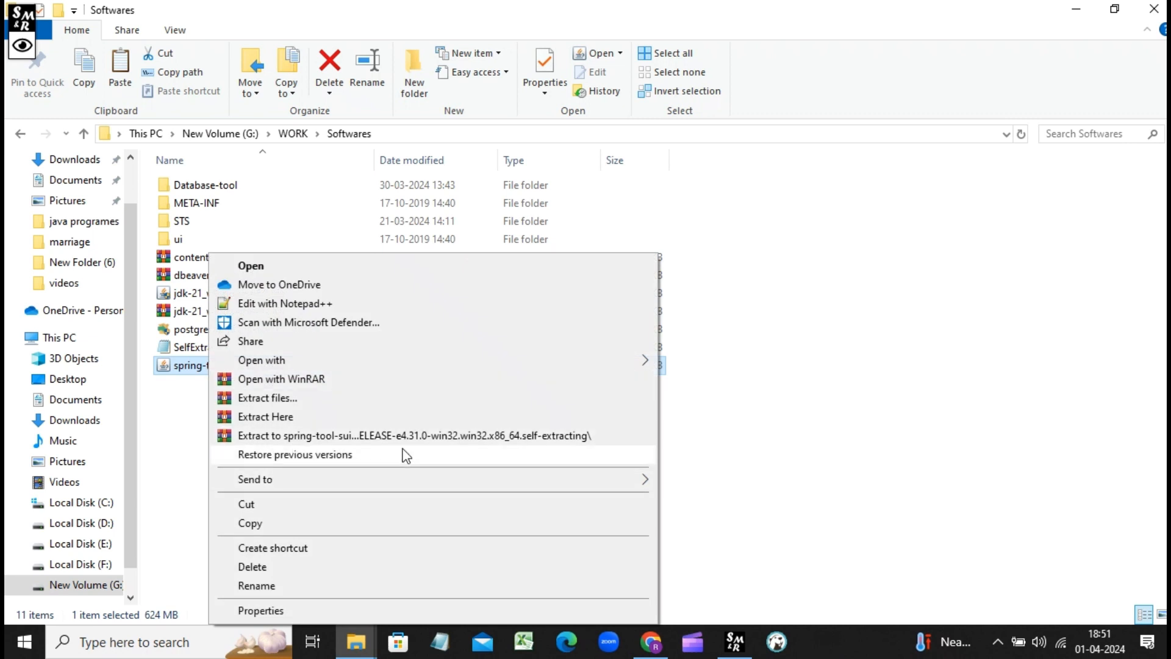
pyautogui.click(315, 437)
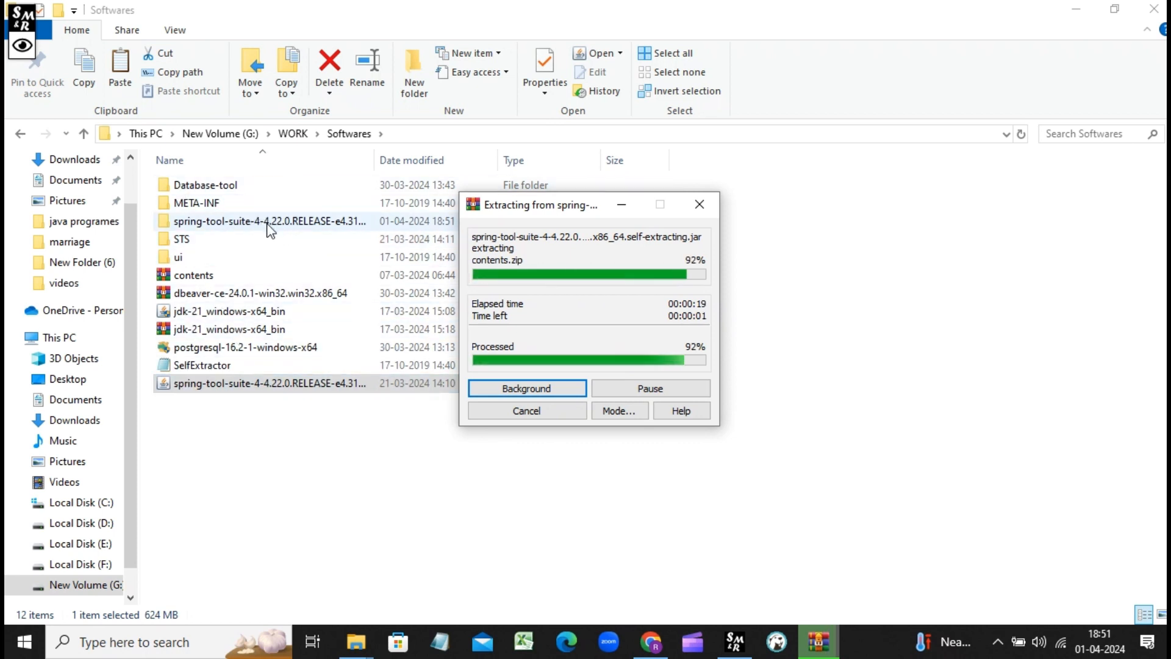
pyautogui.doubleClick(227, 222)
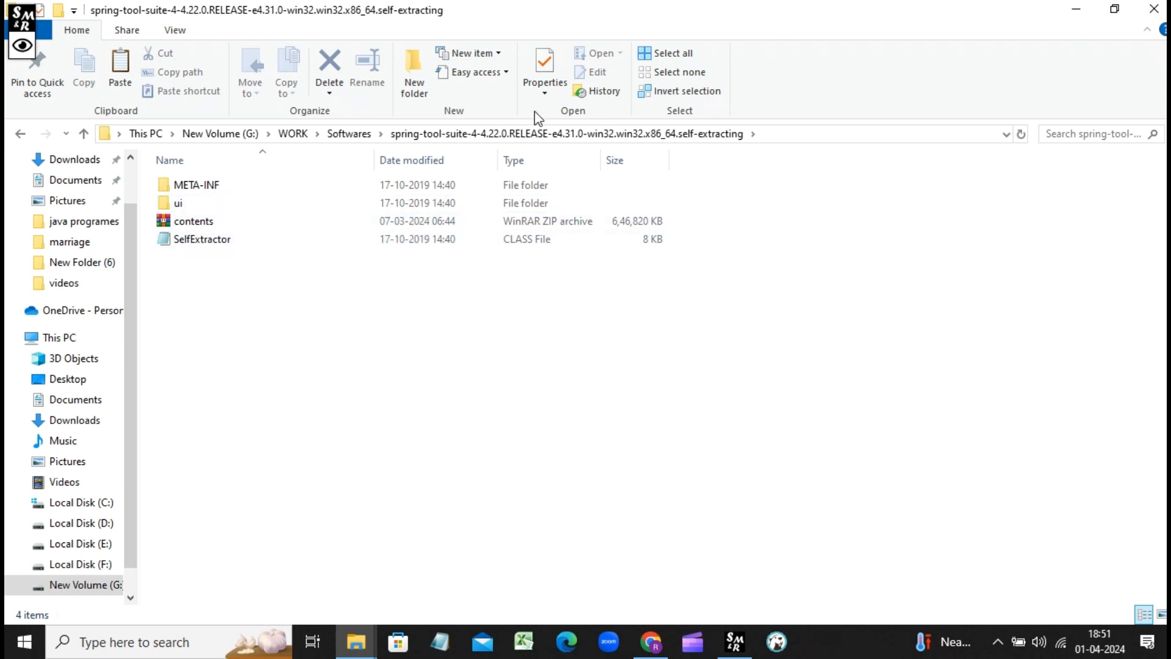
# Return to the Softwares folder and select the spring-tool-suite-4-4.22.0 executable jar.
pyautogui.click(344, 135)
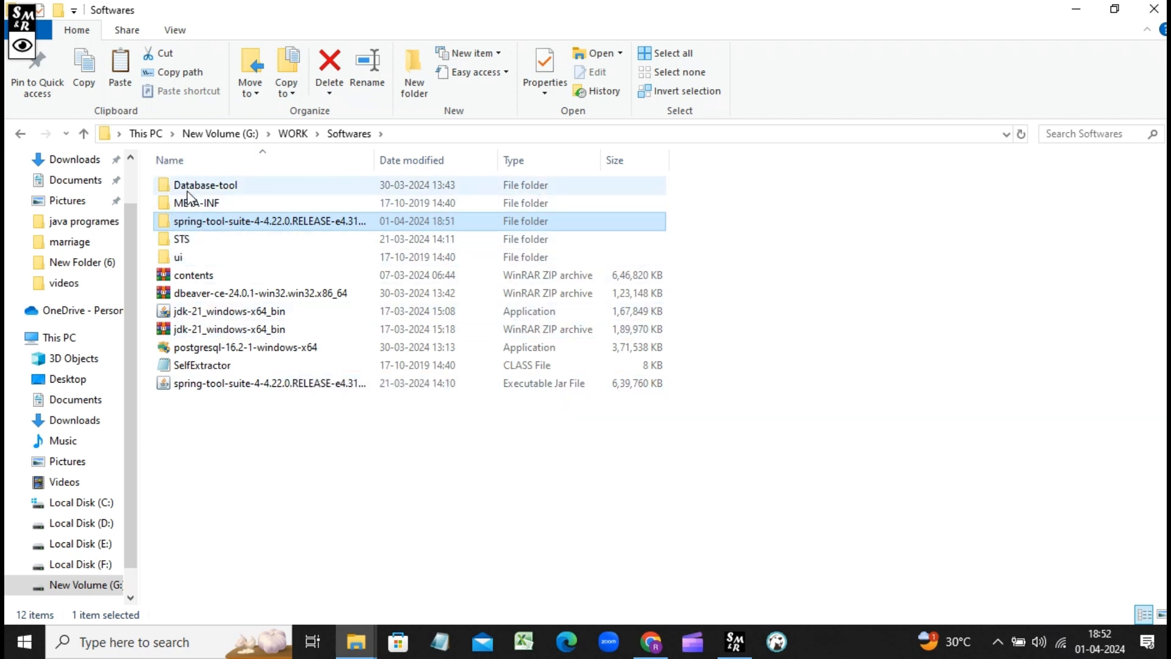
pyautogui.click(202, 389)
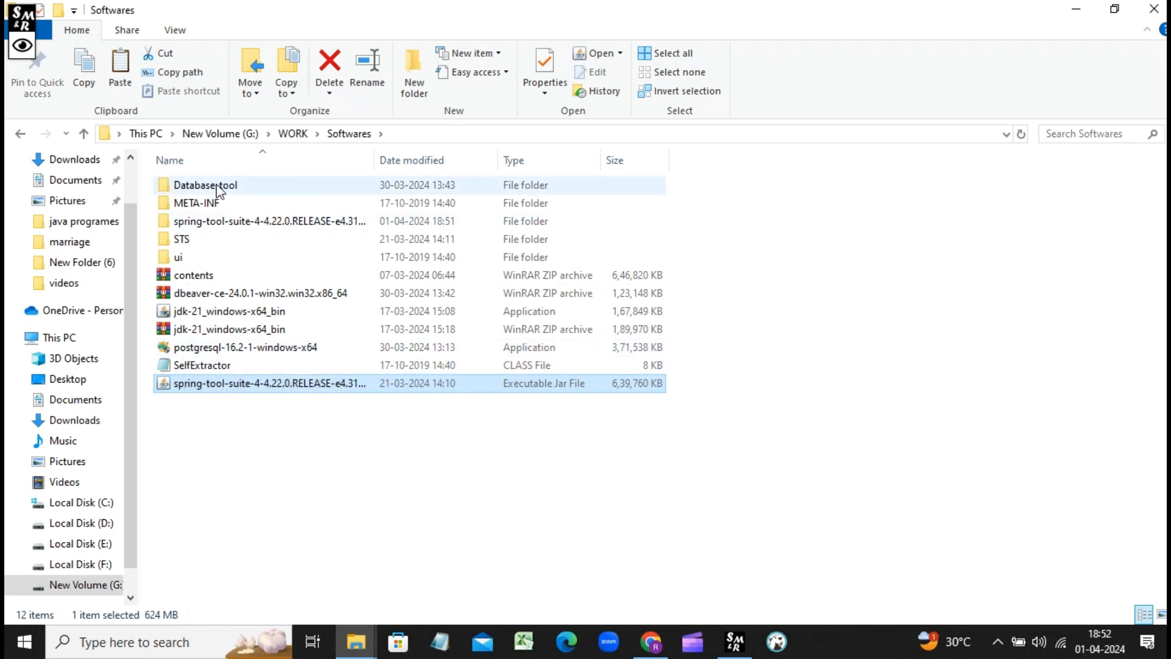
pyautogui.click(241, 222)
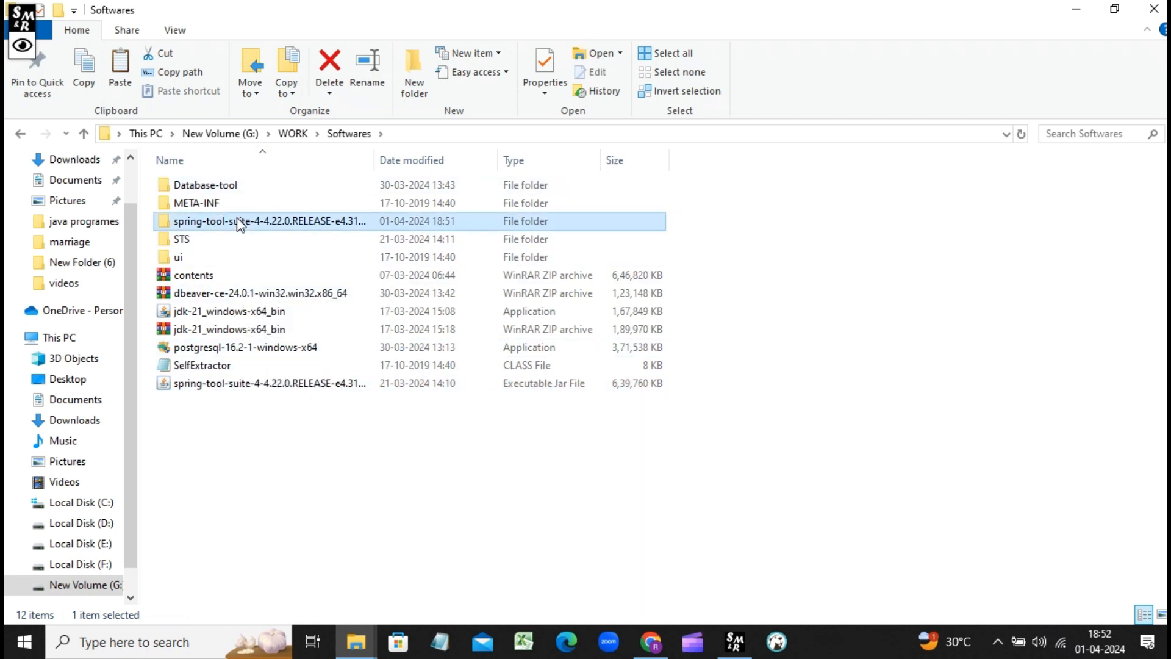
pyautogui.rightClick(239, 218)
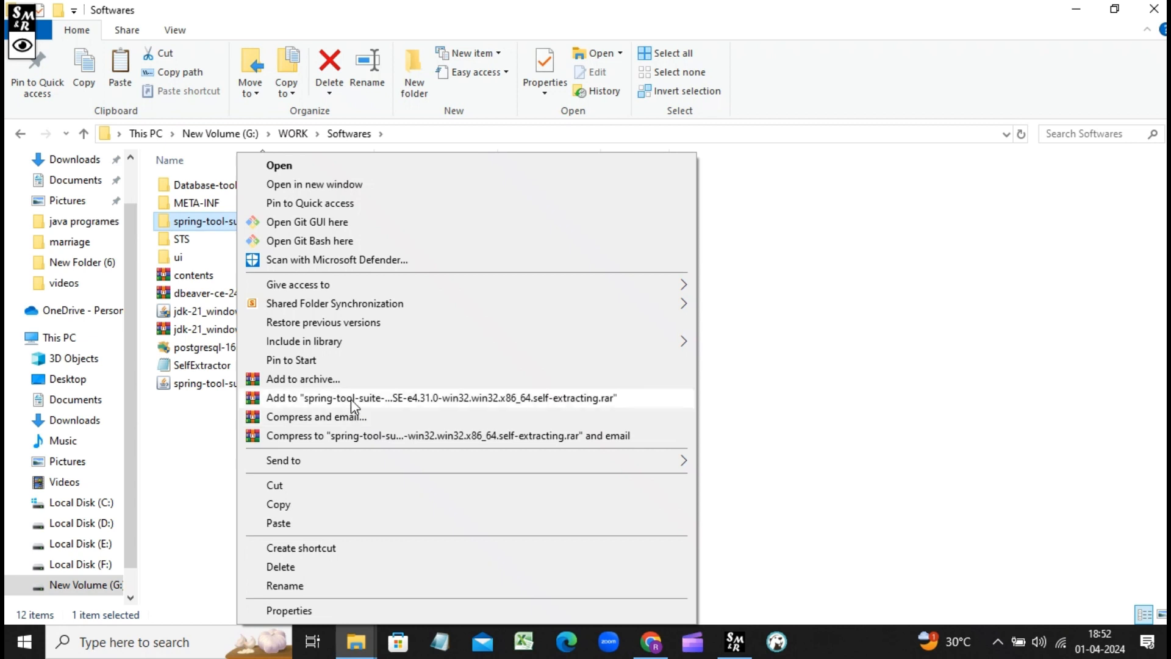
pyautogui.click(215, 382)
pyautogui.click(215, 382)
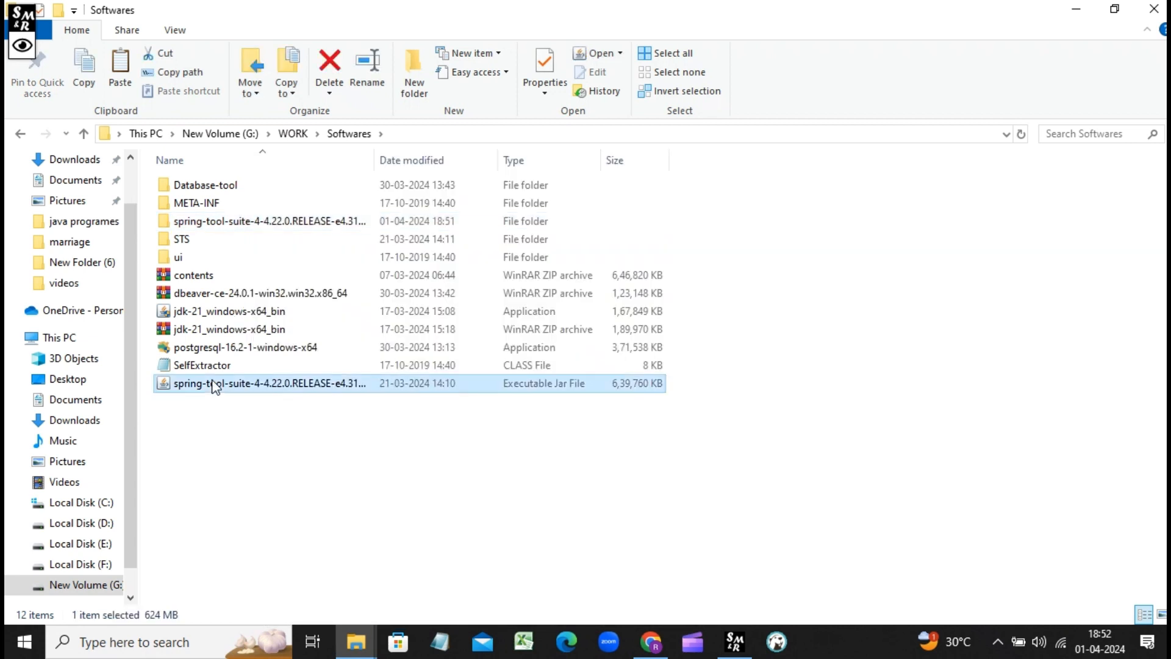
pyautogui.rightClick(214, 382)
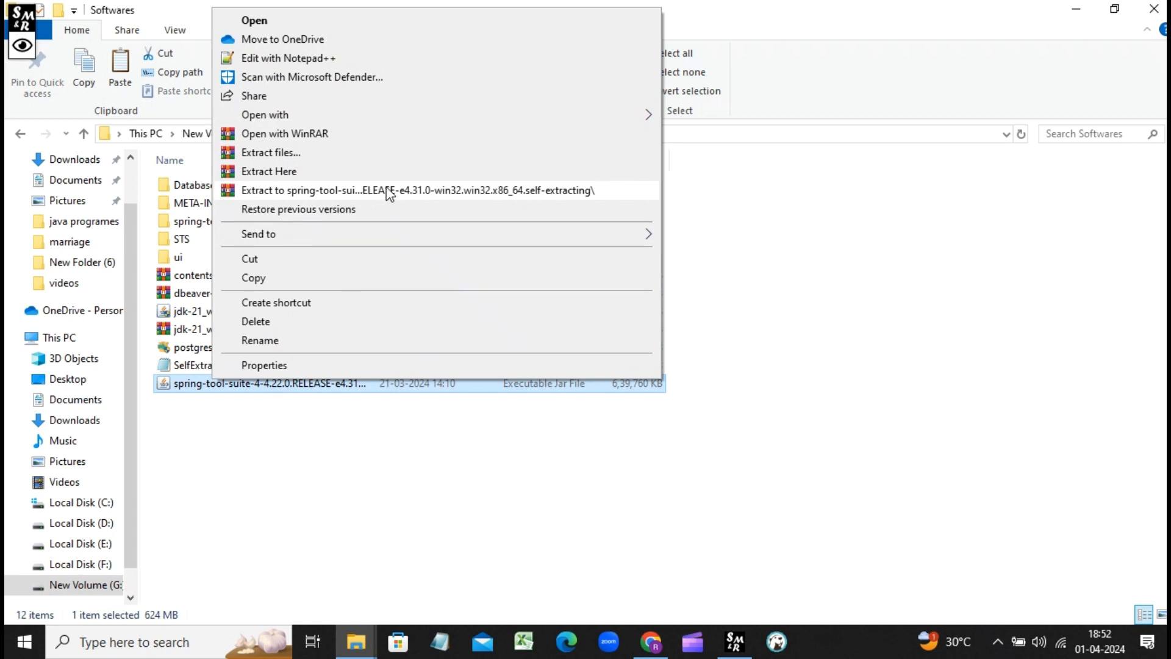
pyautogui.click(284, 159)
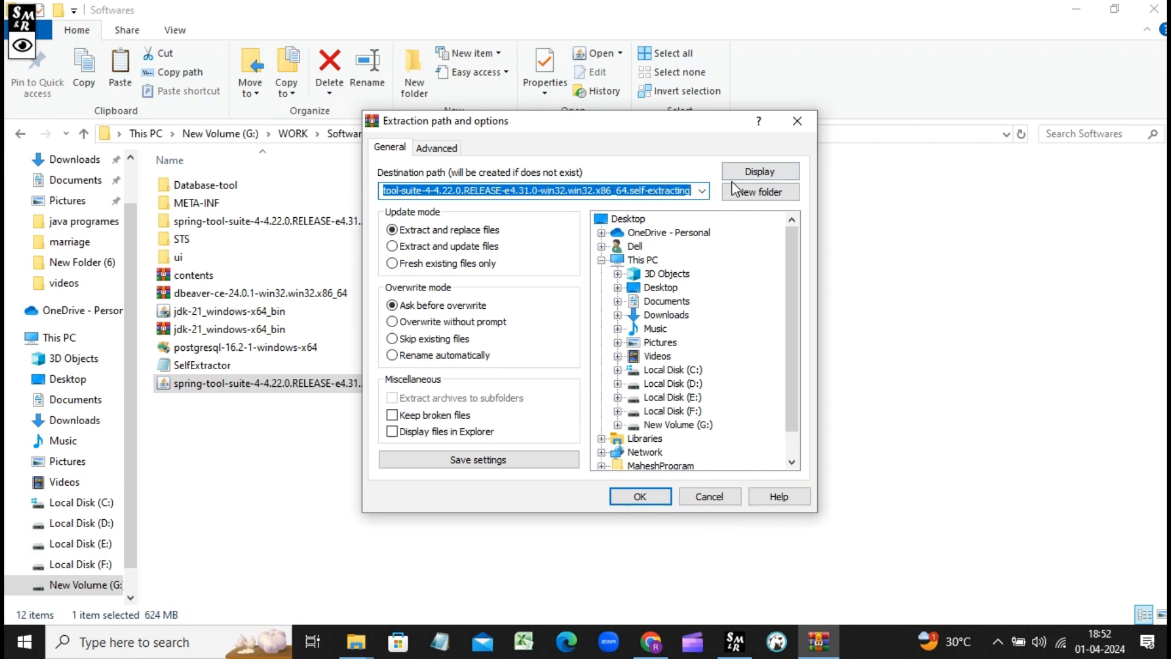
pyautogui.click(793, 125)
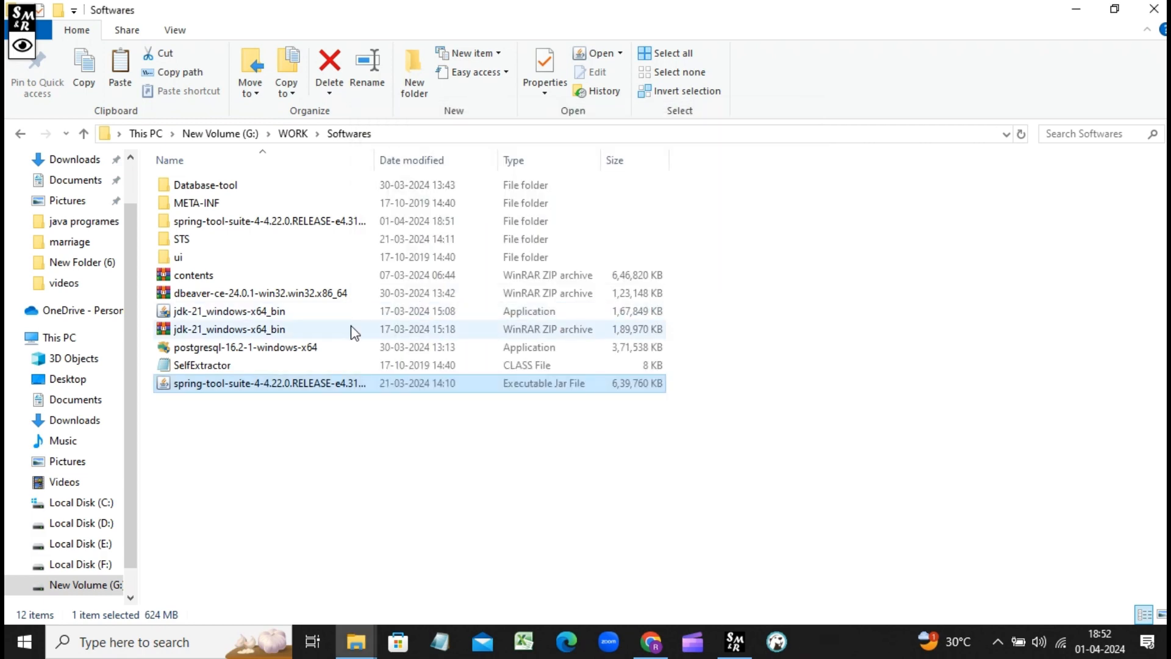
# Look inside the extracted spring-tool-suite-4-4.22.0 folder and return to the Softwares folder.
pyautogui.rightClick(236, 383)
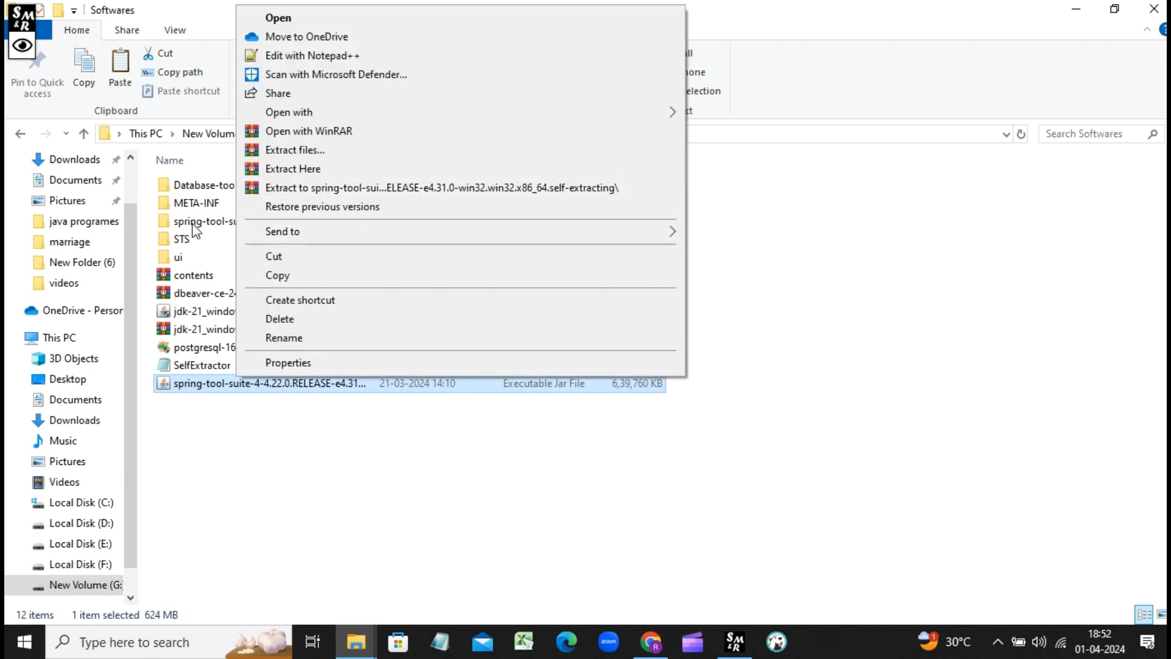
pyautogui.click(211, 222)
pyautogui.doubleClick(230, 223)
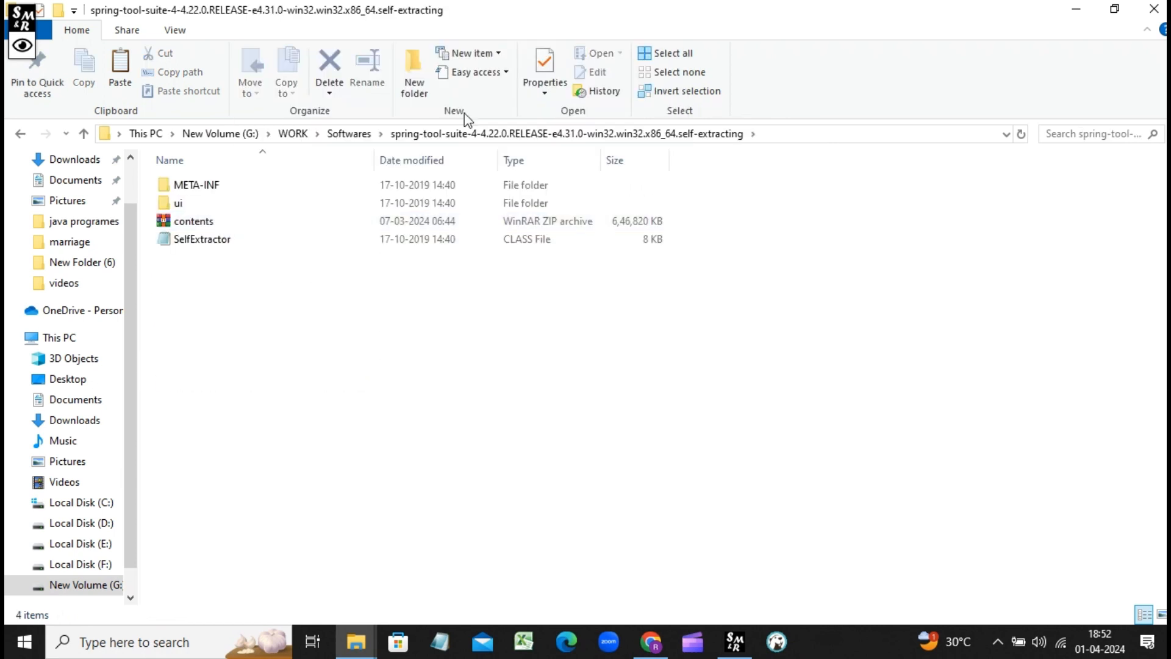
pyautogui.click(349, 134)
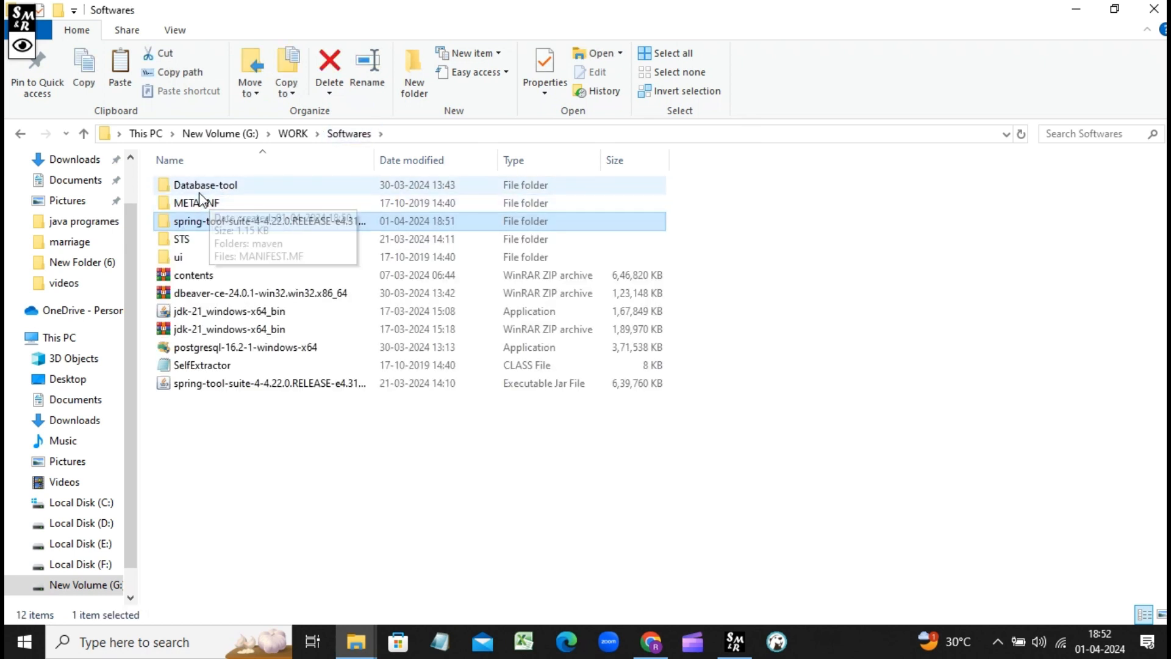
# Delete the META-INF and ui folders, the contents archive and the SelfExtractor class file from the Softwares folder.
pyautogui.click(197, 201)
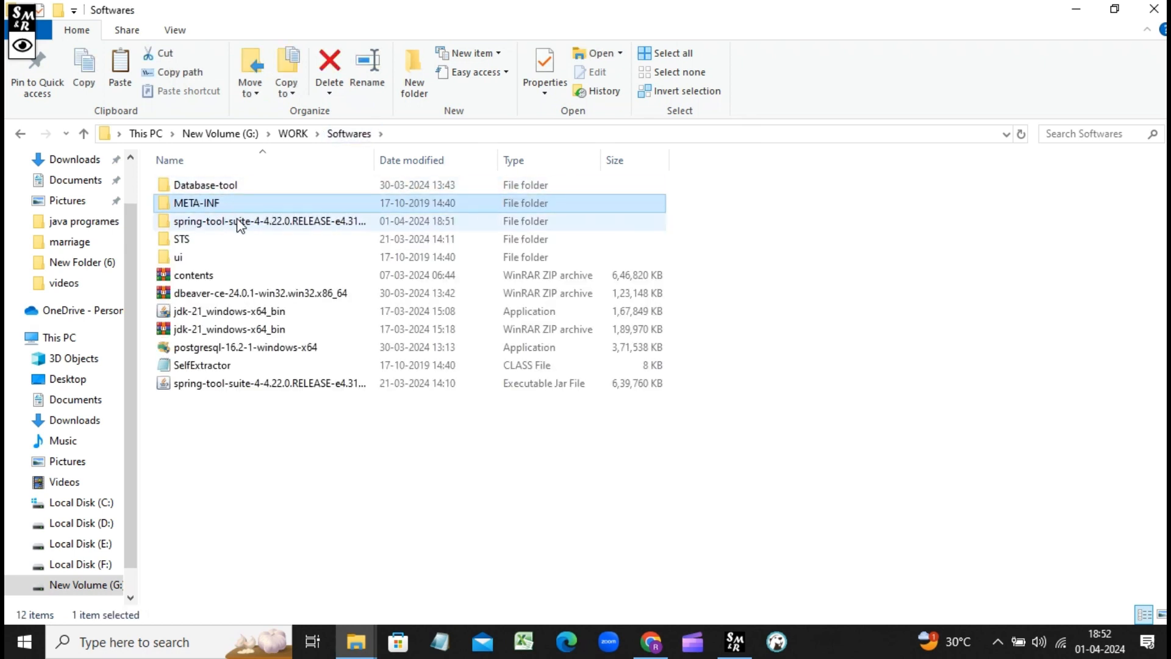
pyautogui.press('Delete')
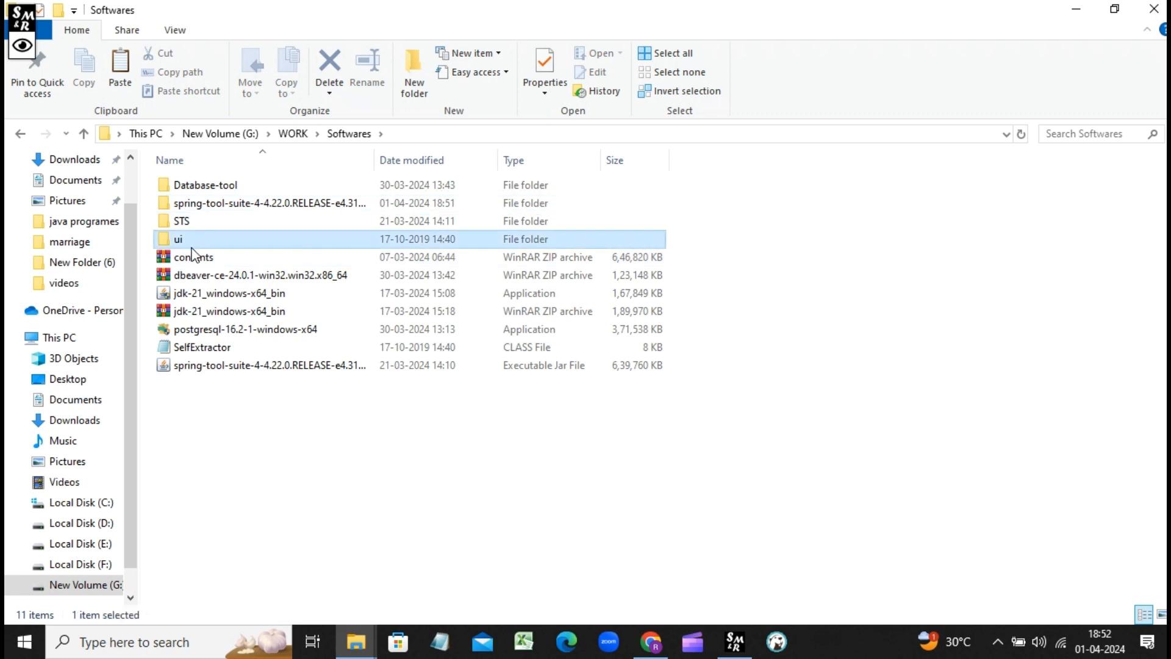
pyautogui.press('Delete')
pyautogui.click(199, 242)
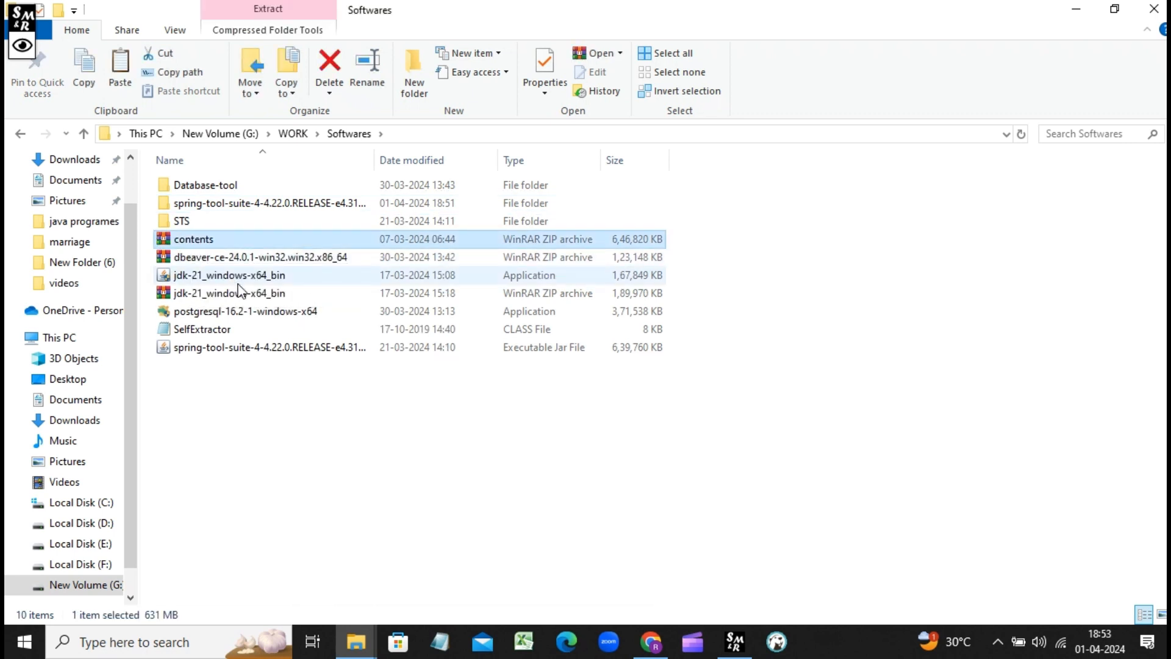
pyautogui.press('Delete')
pyautogui.click(222, 314)
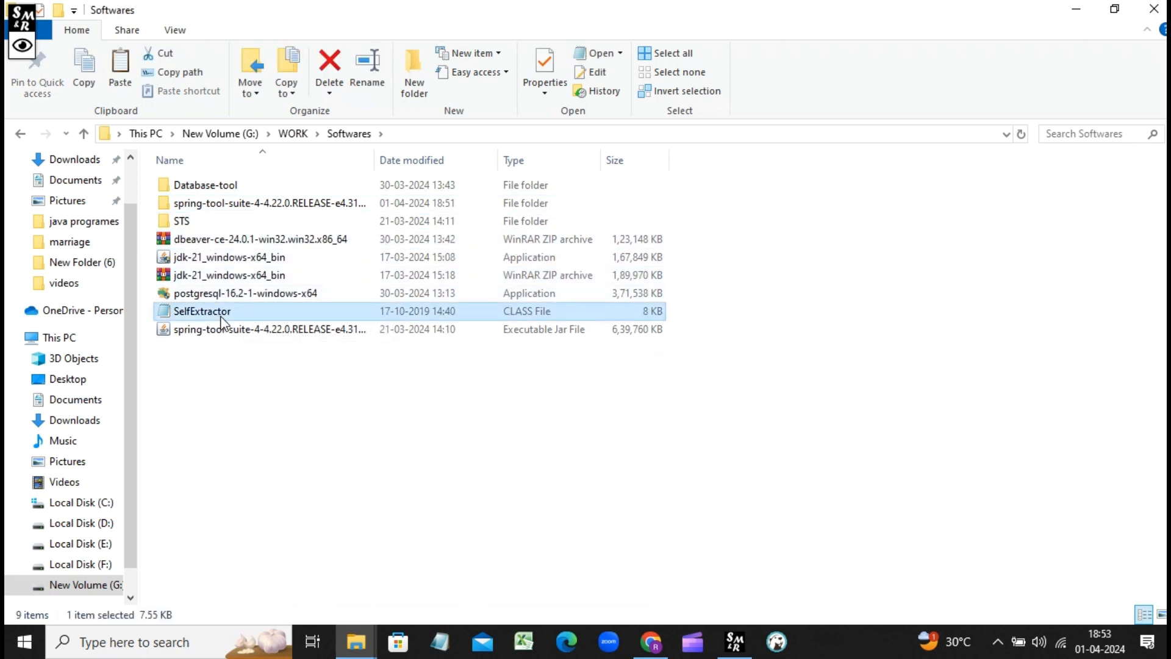
pyautogui.press('Delete')
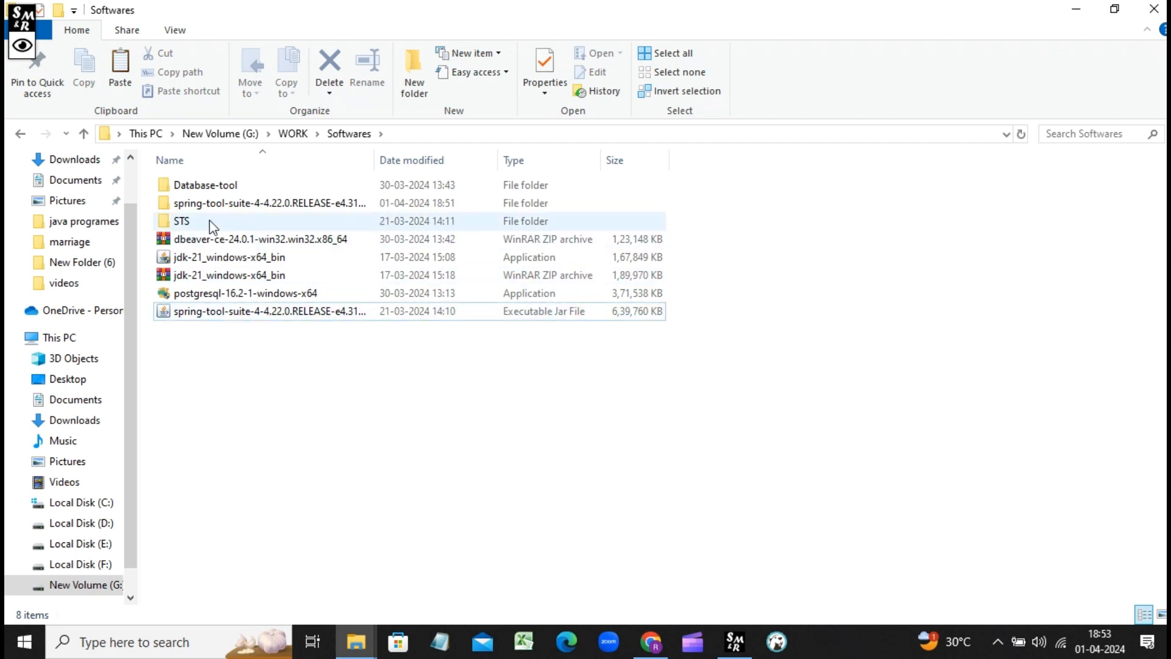
# Extract the contents archive inside the spring-tool-suite-4-4.22.0 folder into a subfolder named contents.
pyautogui.doubleClick(217, 203)
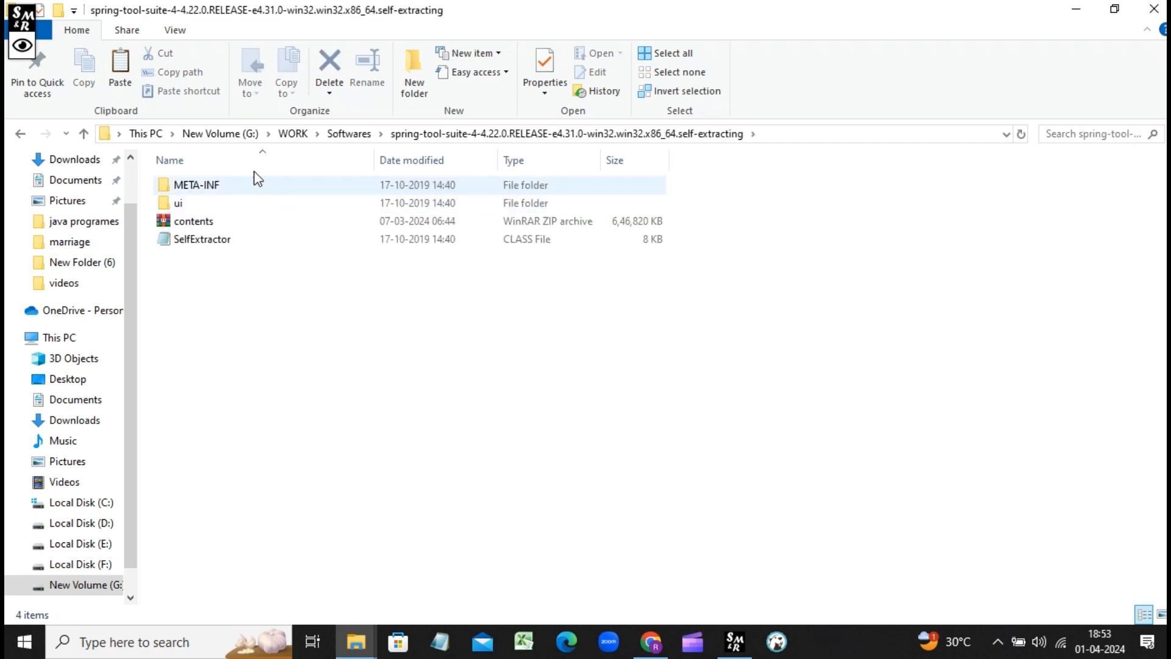
pyautogui.click(204, 223)
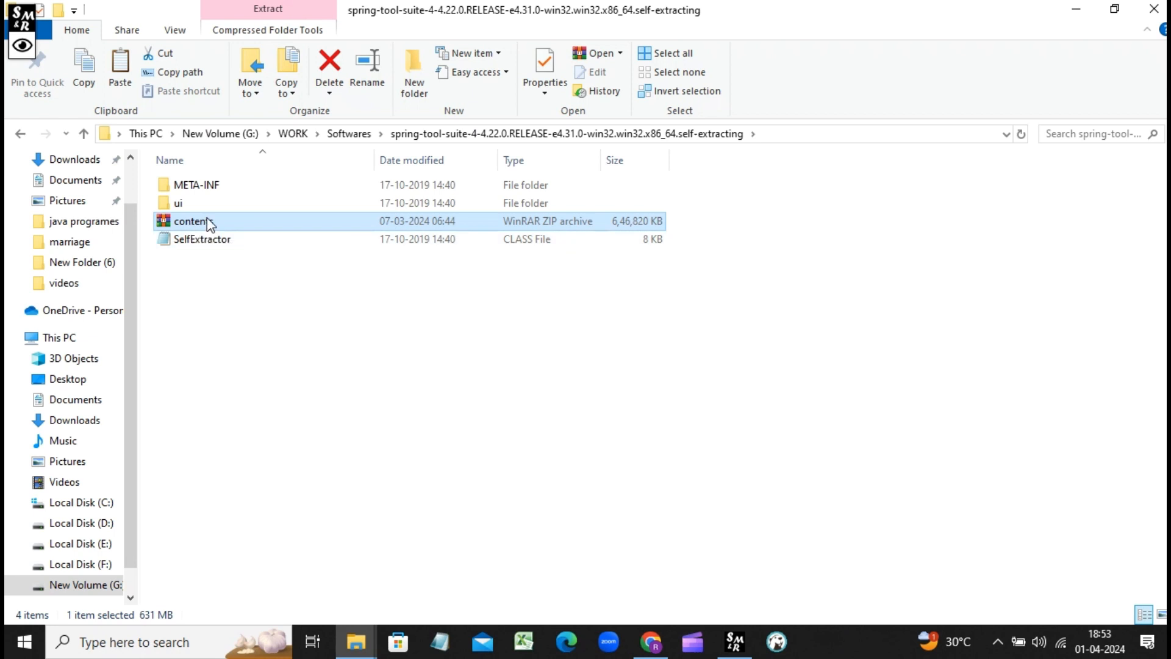
pyautogui.rightClick(207, 218)
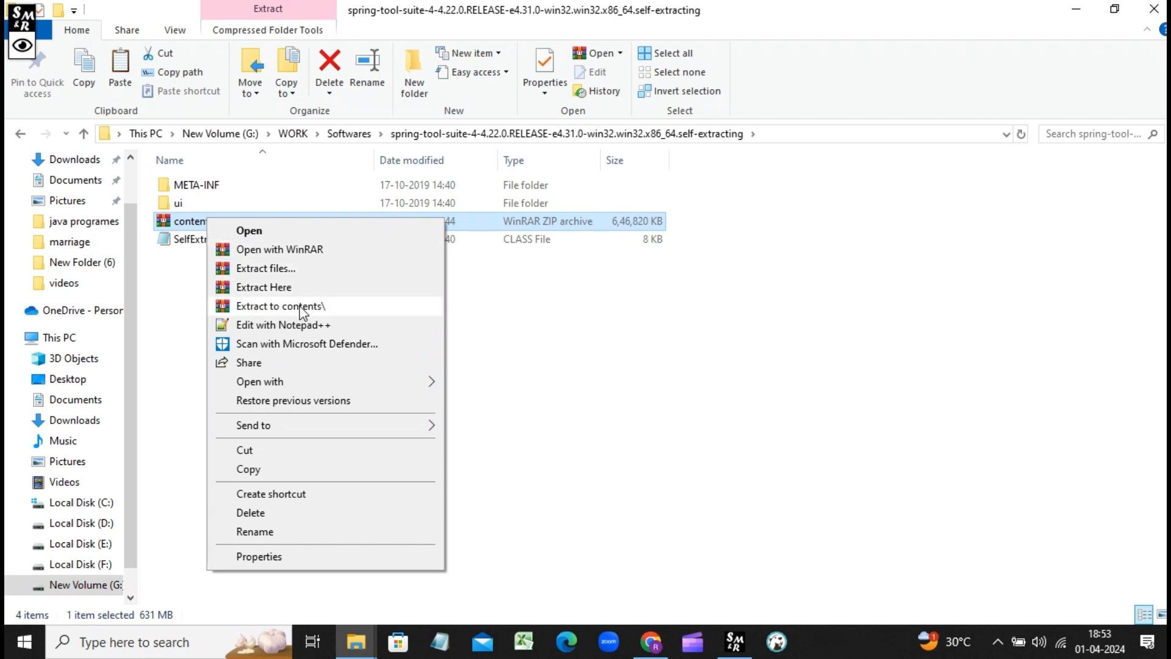
pyautogui.click(271, 307)
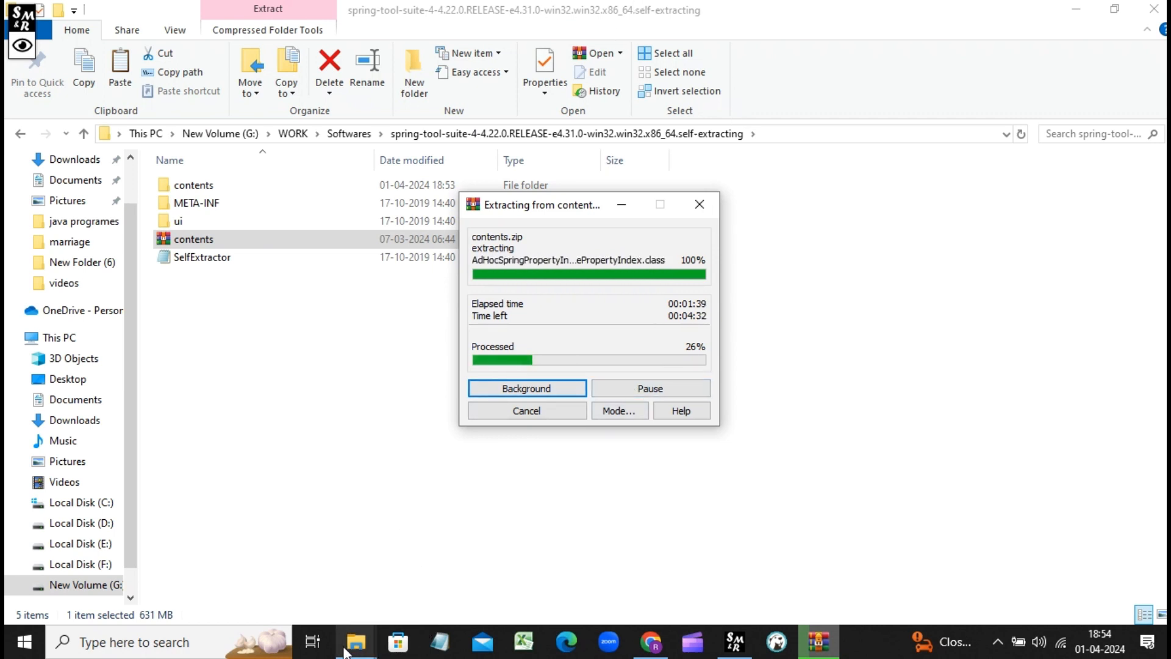
# Go to the WORK folder on New Volume (G:) and check what its projects folder contains.
pyautogui.moveTo(345, 650)
pyautogui.moveTo(331, 579)
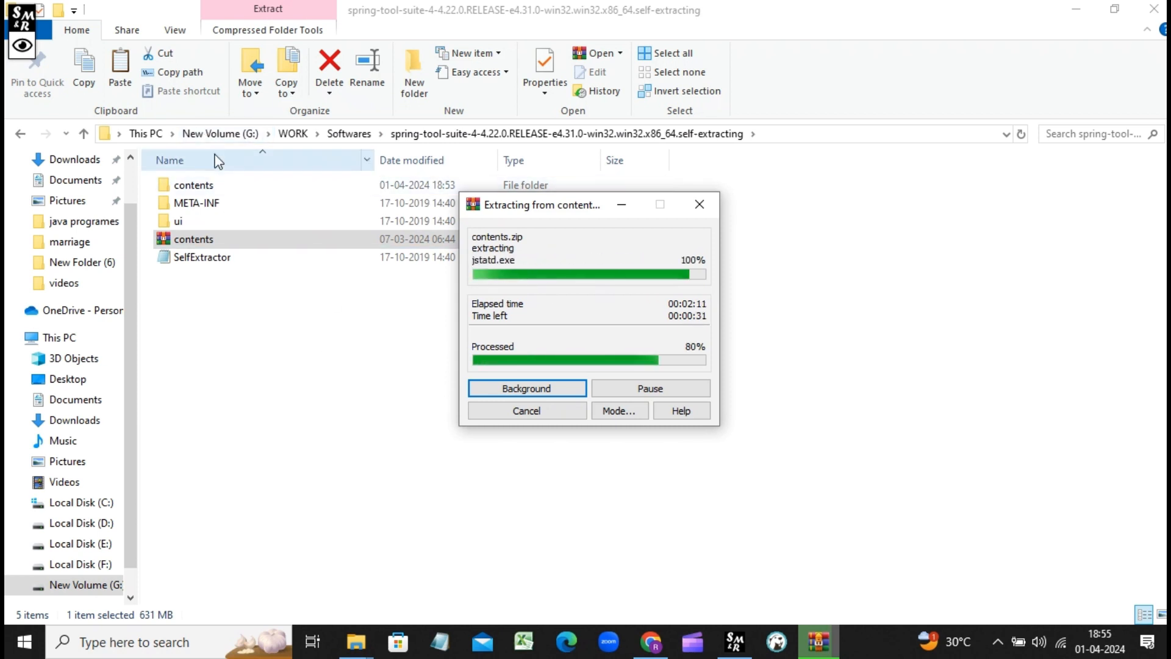
pyautogui.click(227, 134)
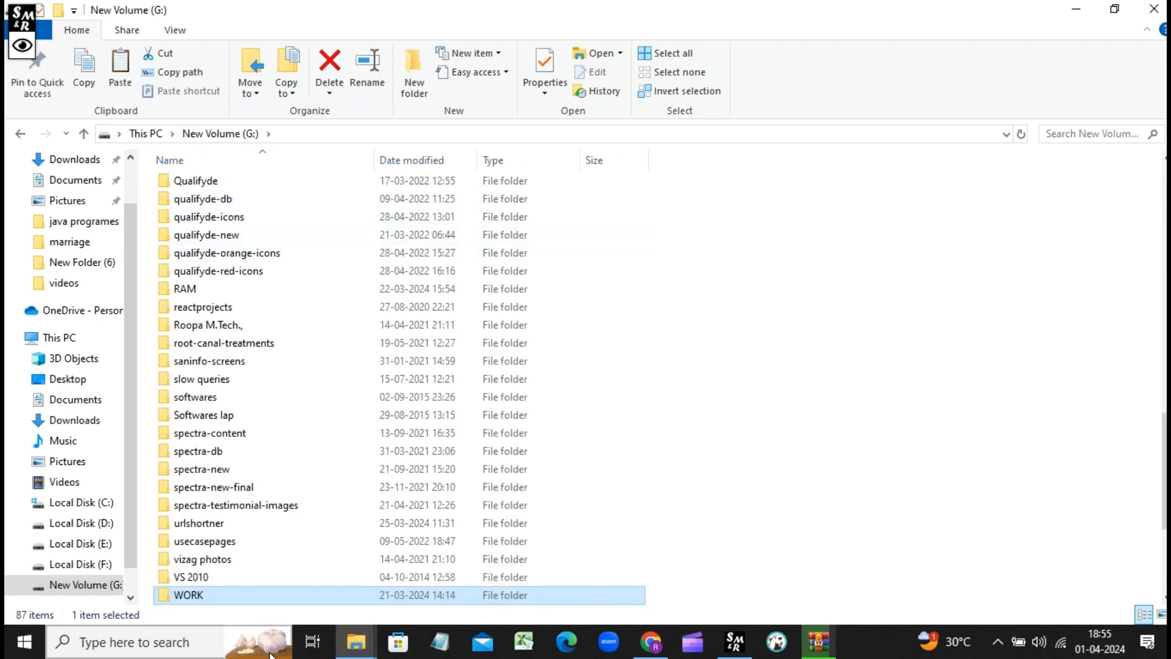
pyautogui.doubleClick(220, 593)
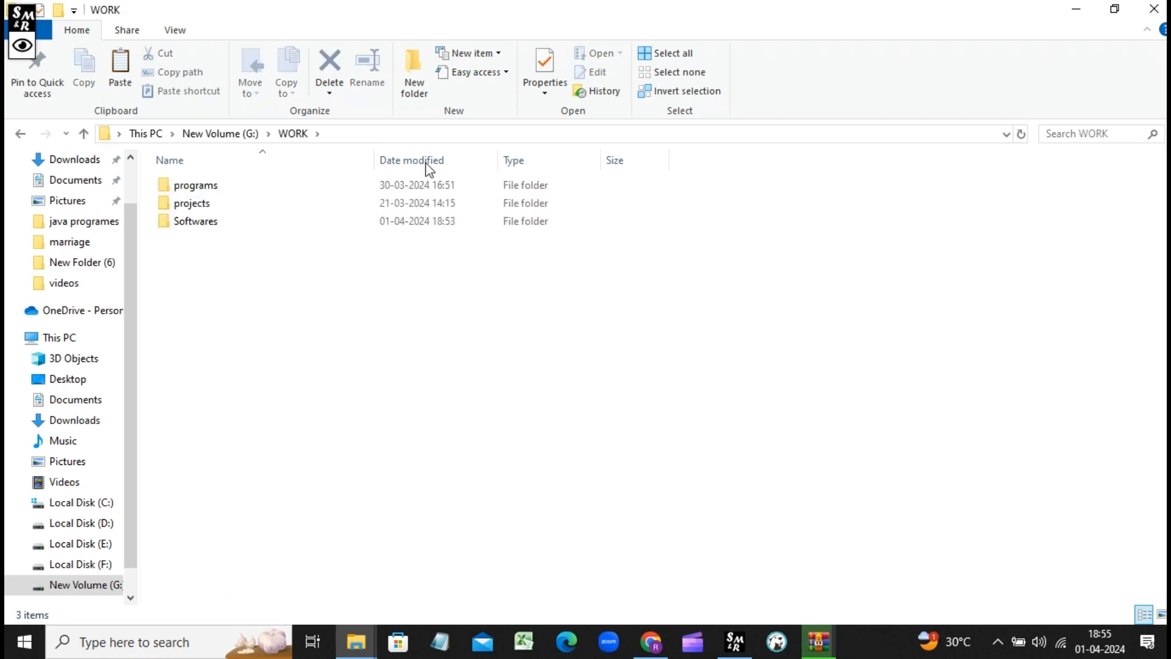
pyautogui.doubleClick(199, 207)
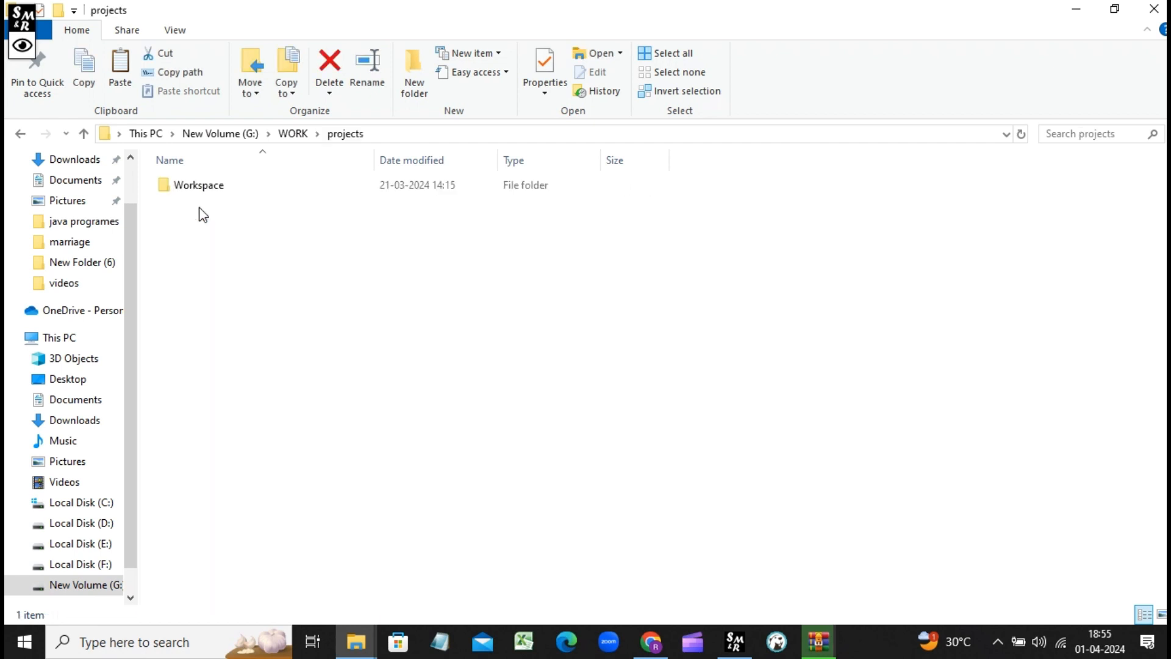
pyautogui.click(293, 134)
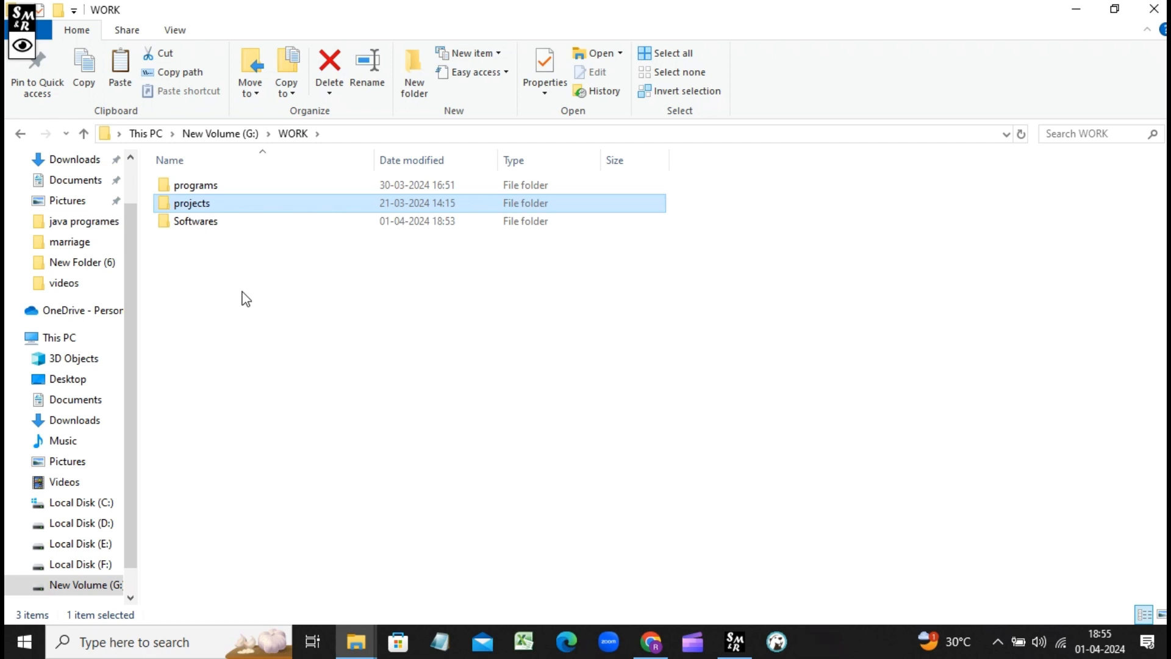
# Create a folder named smaple in the WORK folder and open it.
pyautogui.hotkey('ctrl', 'shift', 'n')
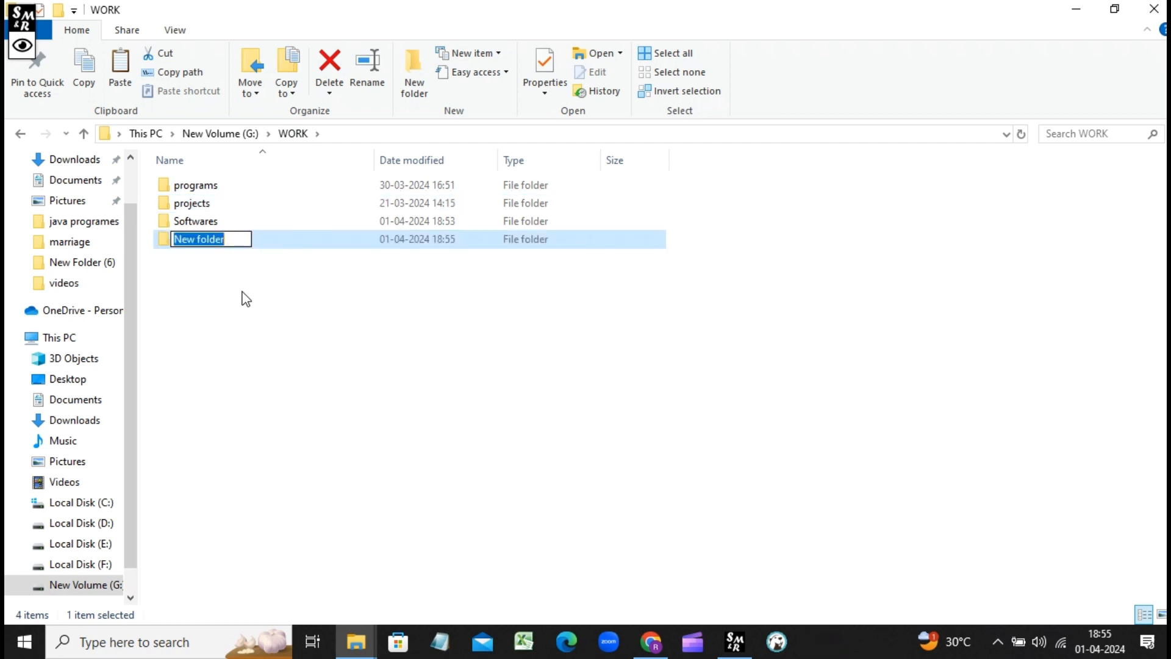
pyautogui.write('smaple')
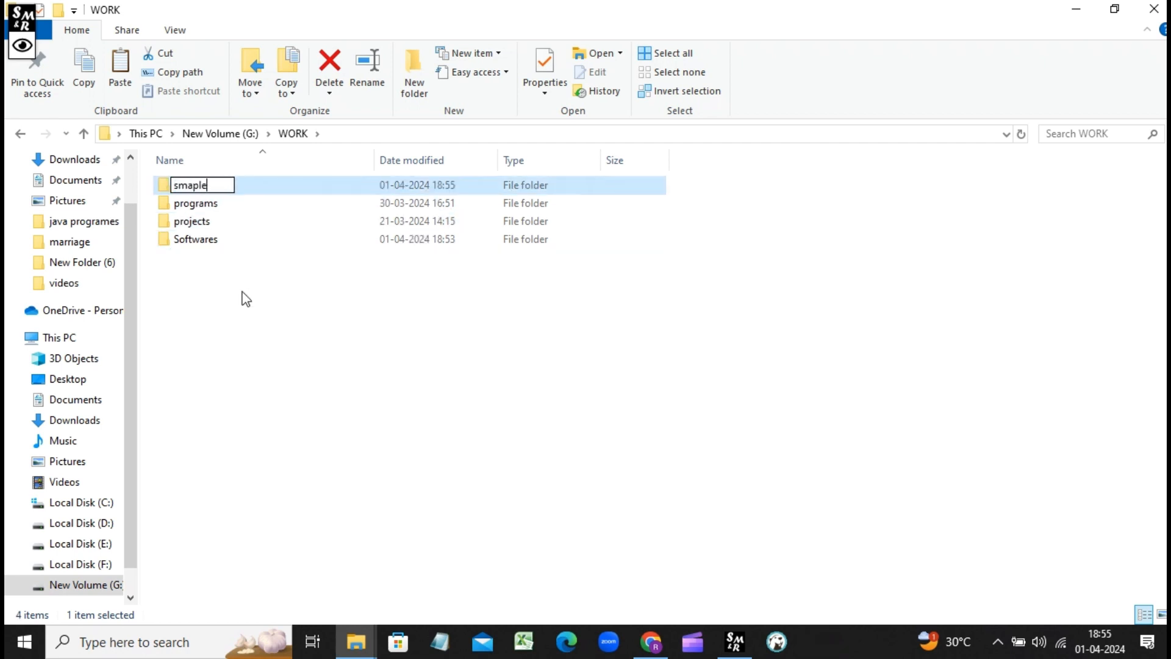
pyautogui.click(242, 293)
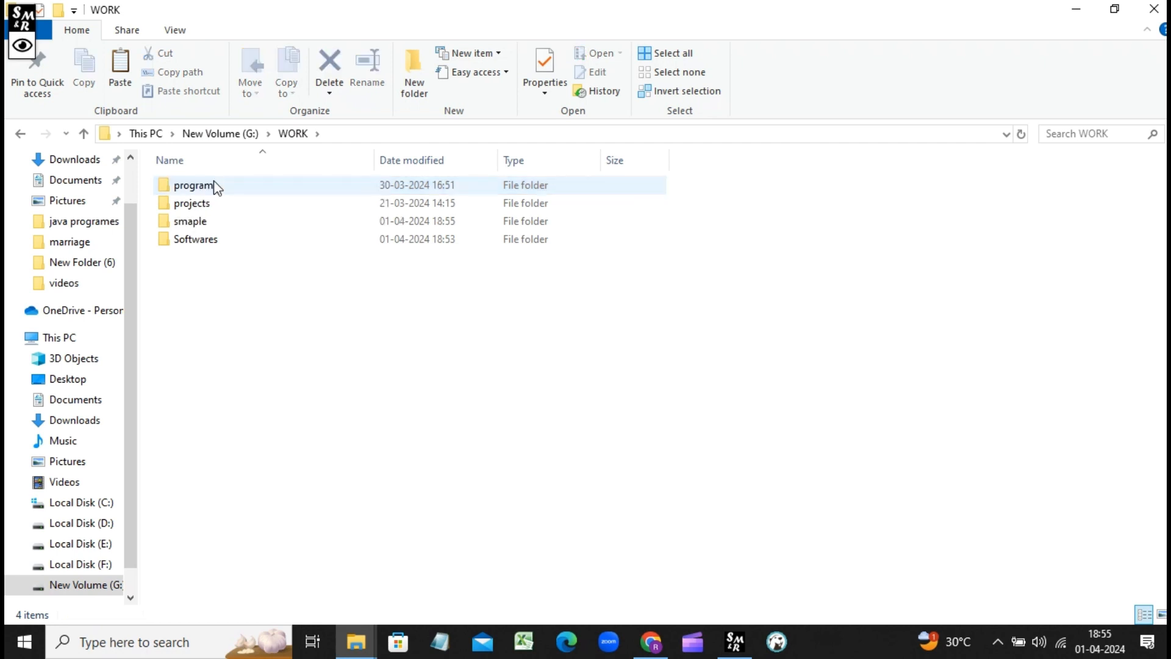
pyautogui.doubleClick(203, 227)
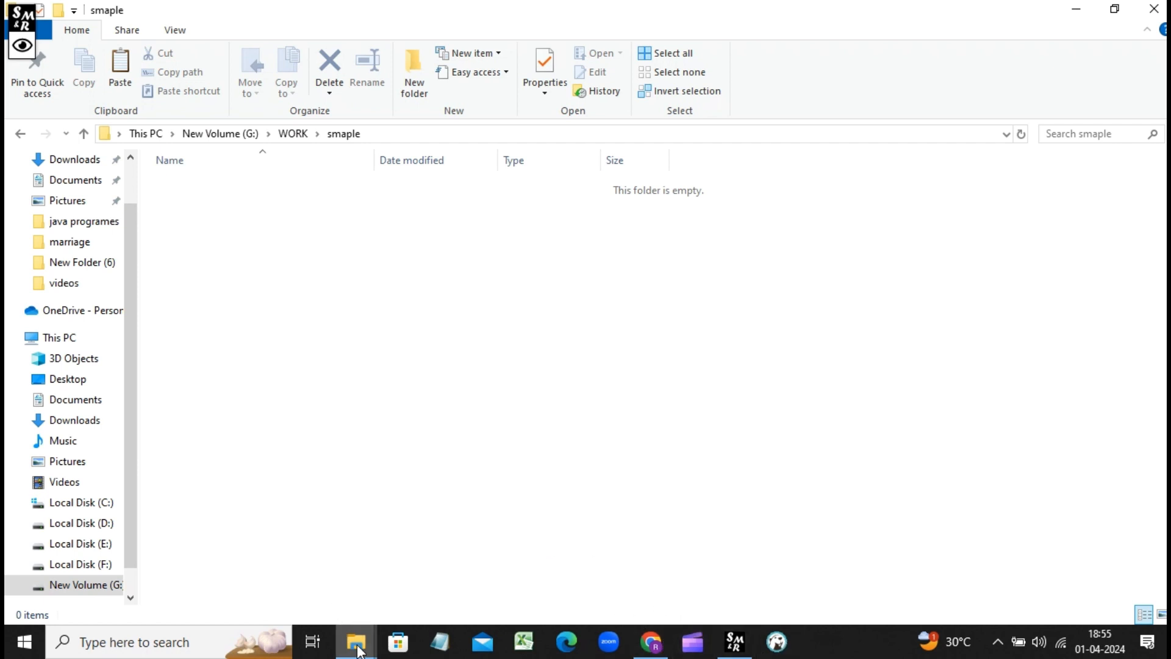
# Open the sts-4.22.0.RELEASE folder within the extracted spring-tool-suite contents folder under Softwares.
pyautogui.click(369, 626)
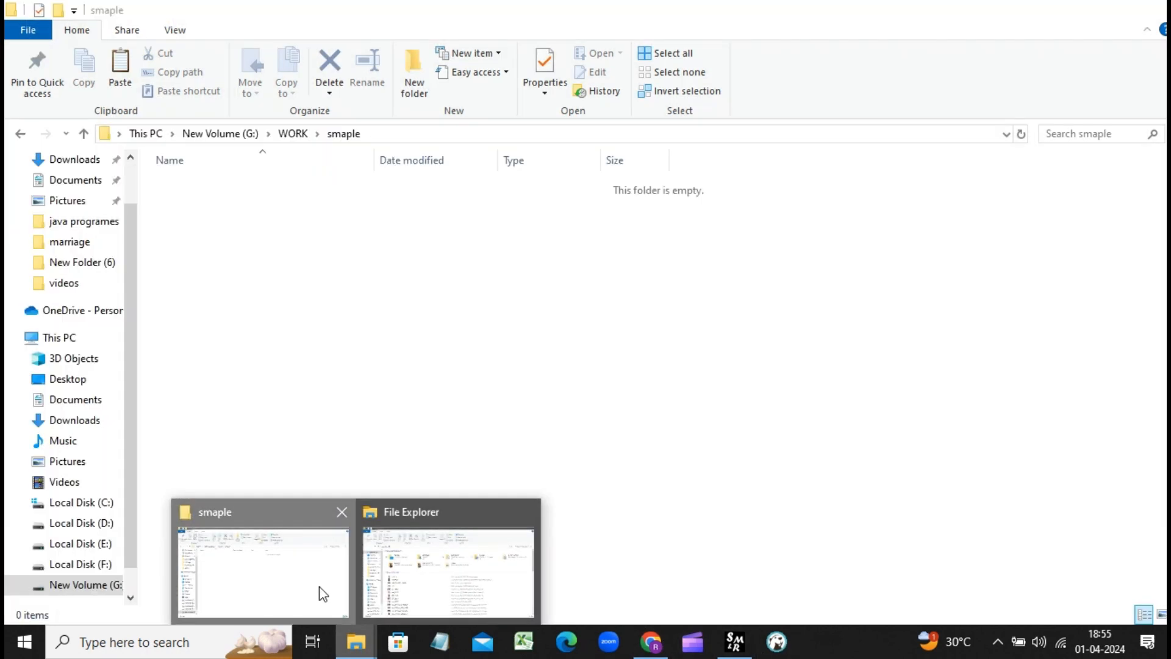
pyautogui.click(319, 587)
pyautogui.click(291, 134)
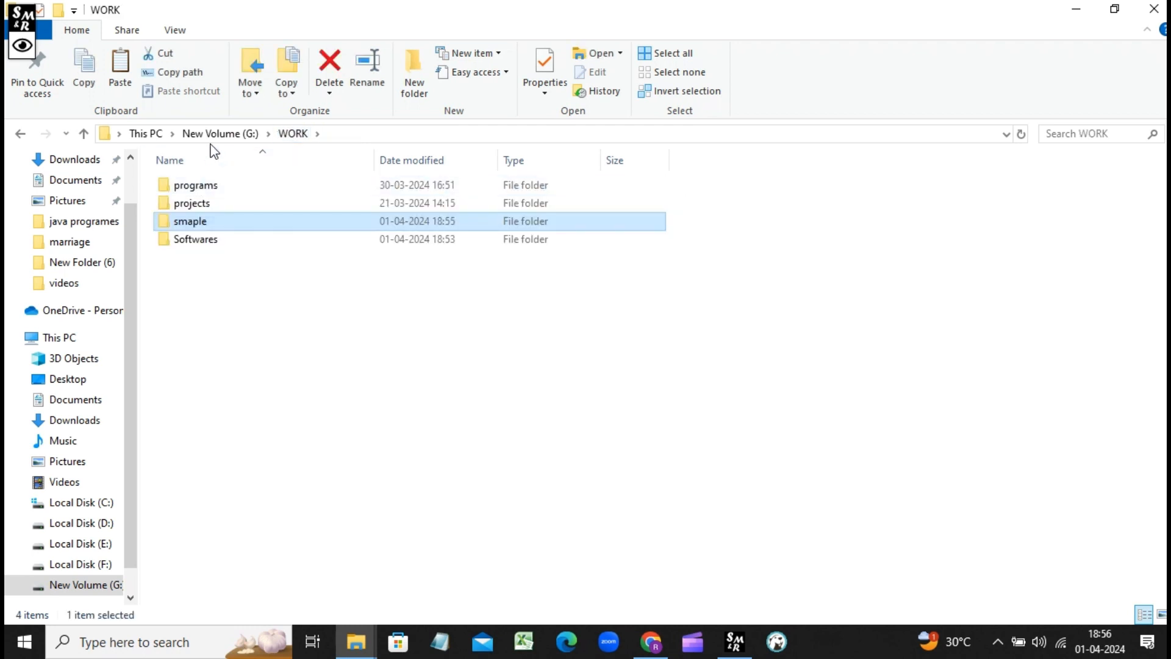
pyautogui.doubleClick(205, 239)
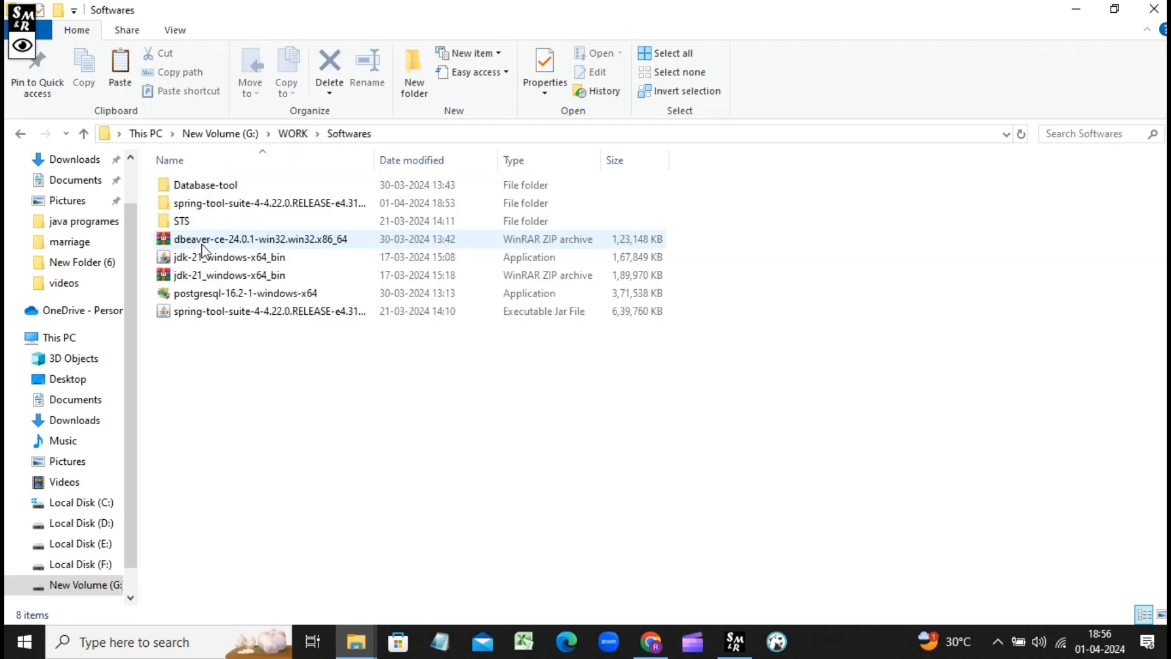
pyautogui.doubleClick(199, 206)
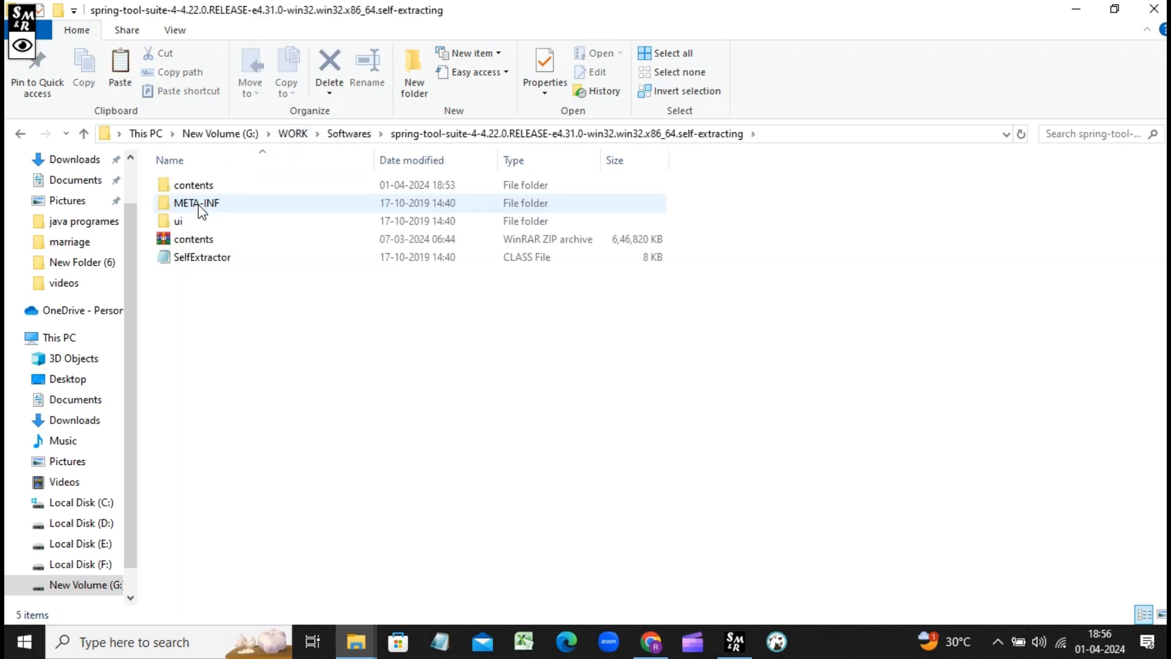
pyautogui.doubleClick(190, 186)
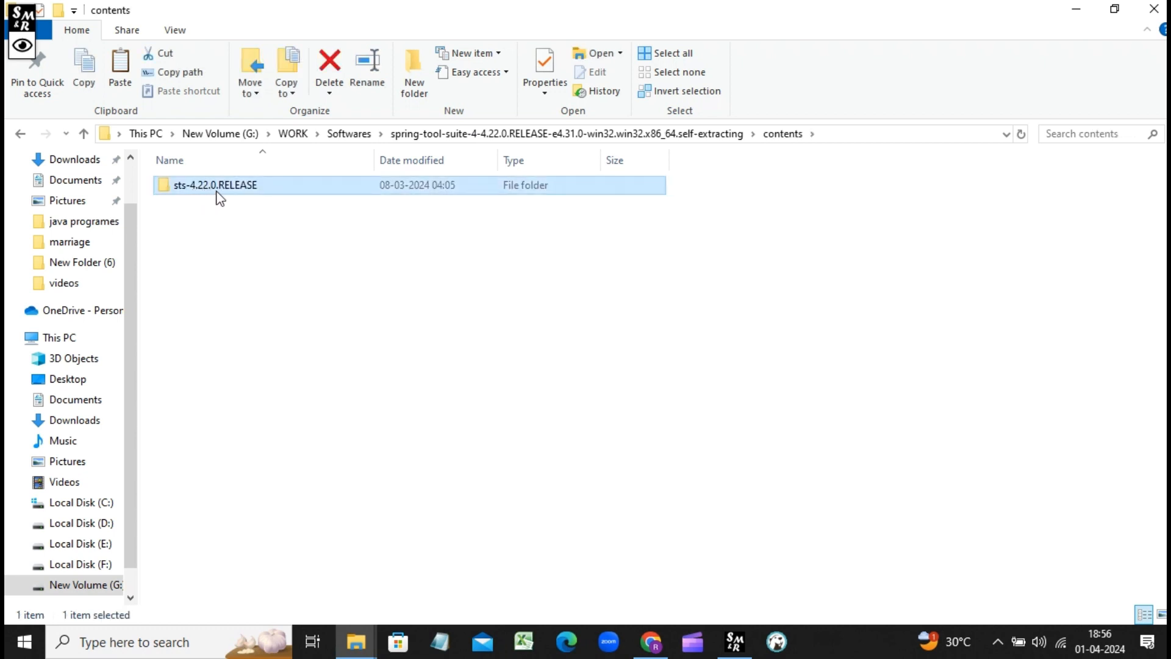
pyautogui.doubleClick(247, 191)
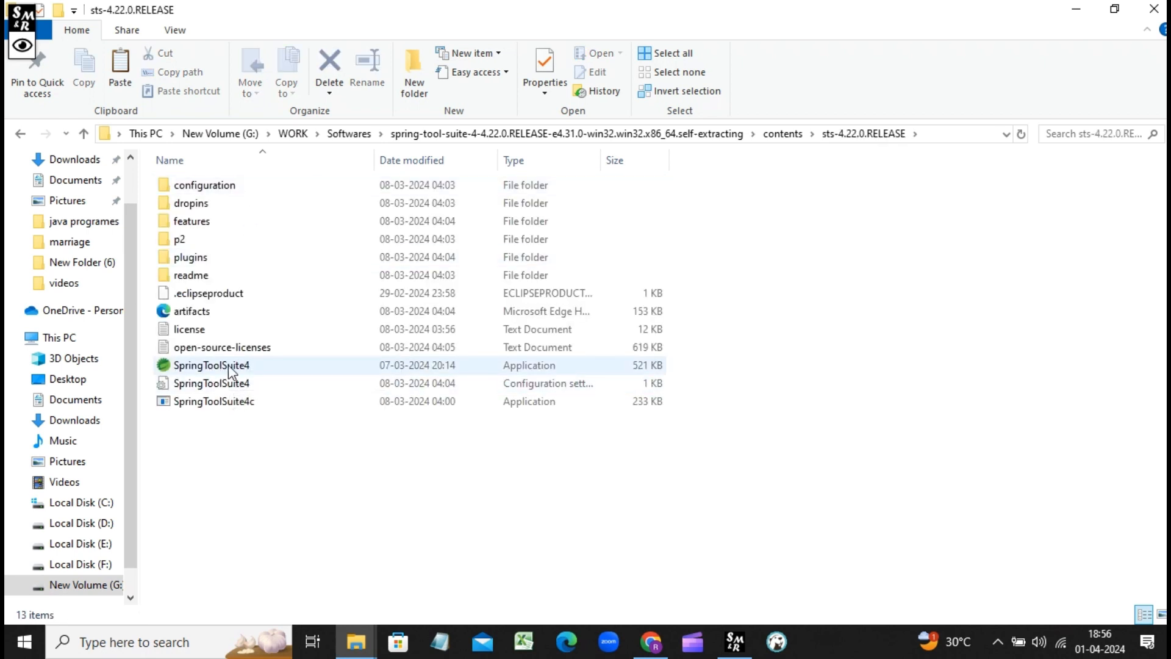
# Start the SpringToolSuite4 application and open the browser for choosing its workspace directory.
pyautogui.doubleClick(247, 366)
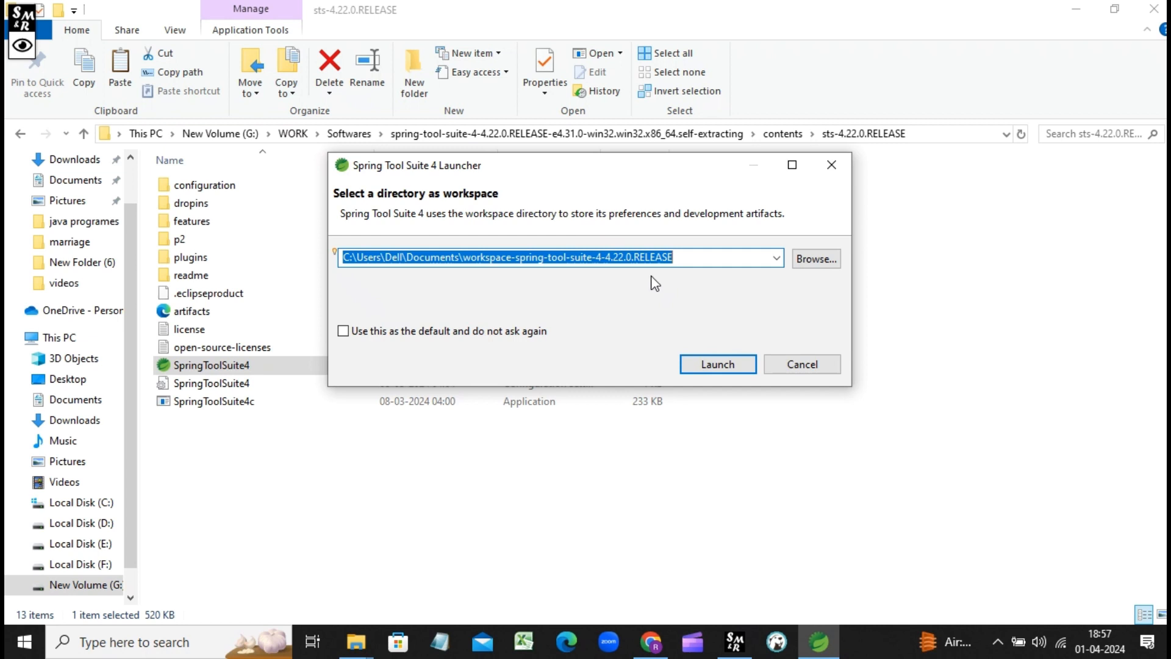
pyautogui.click(817, 259)
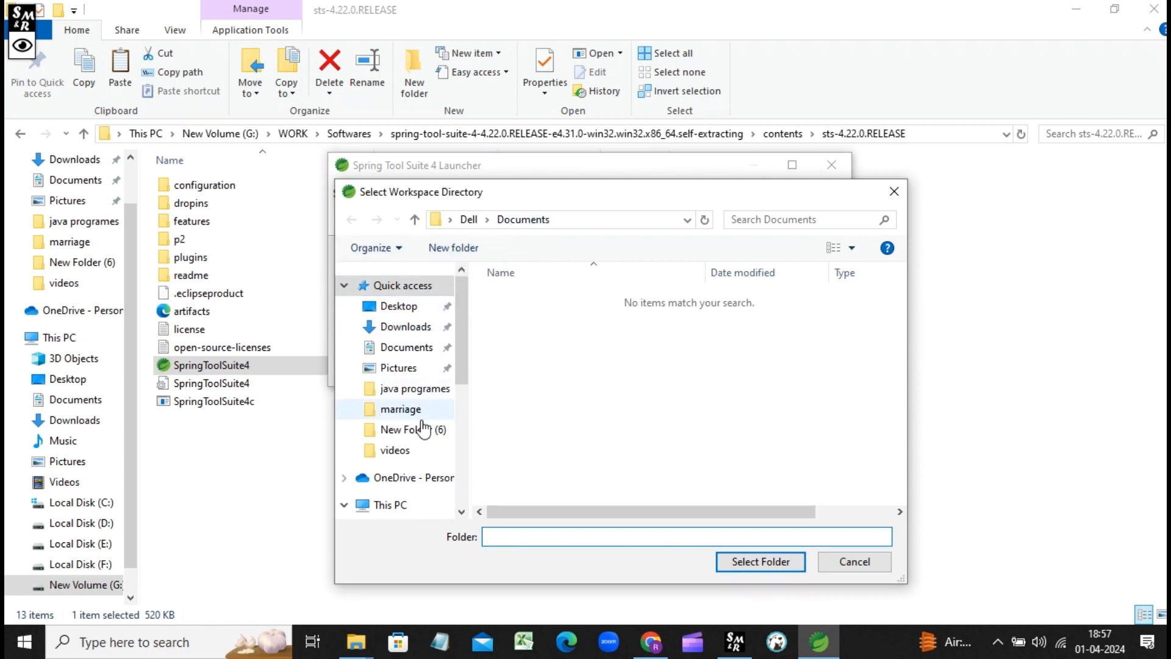
pyautogui.scroll(-3, 431, 421)
pyautogui.scroll(-1, 433, 421)
pyautogui.click(418, 512)
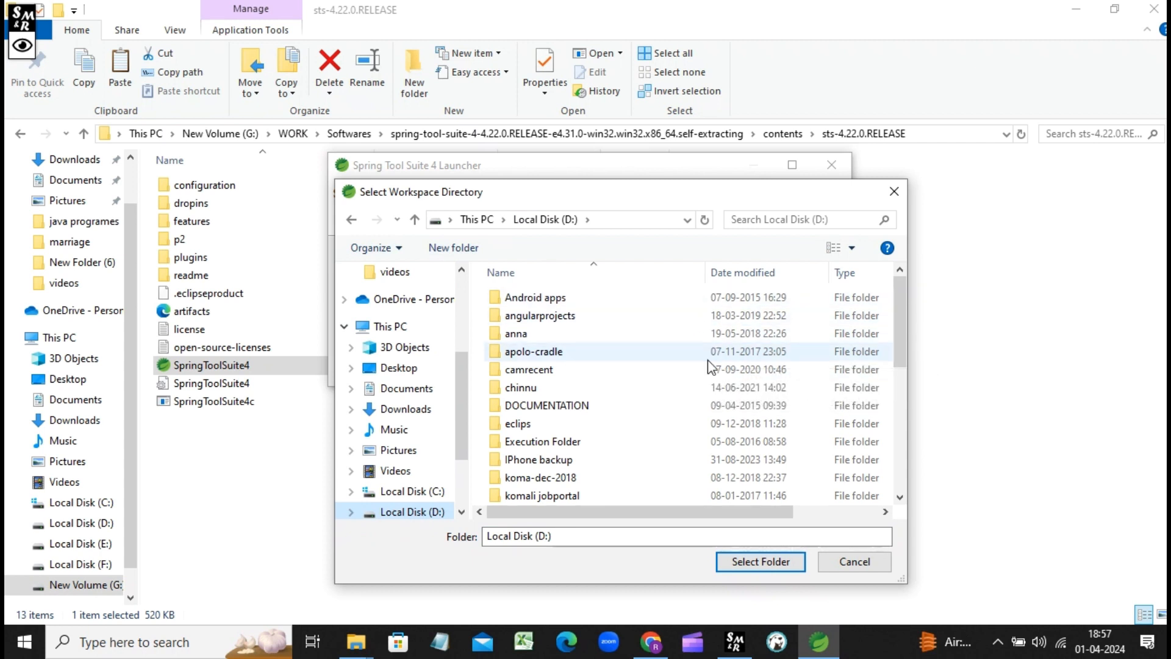
pyautogui.scroll(-5, 671, 369)
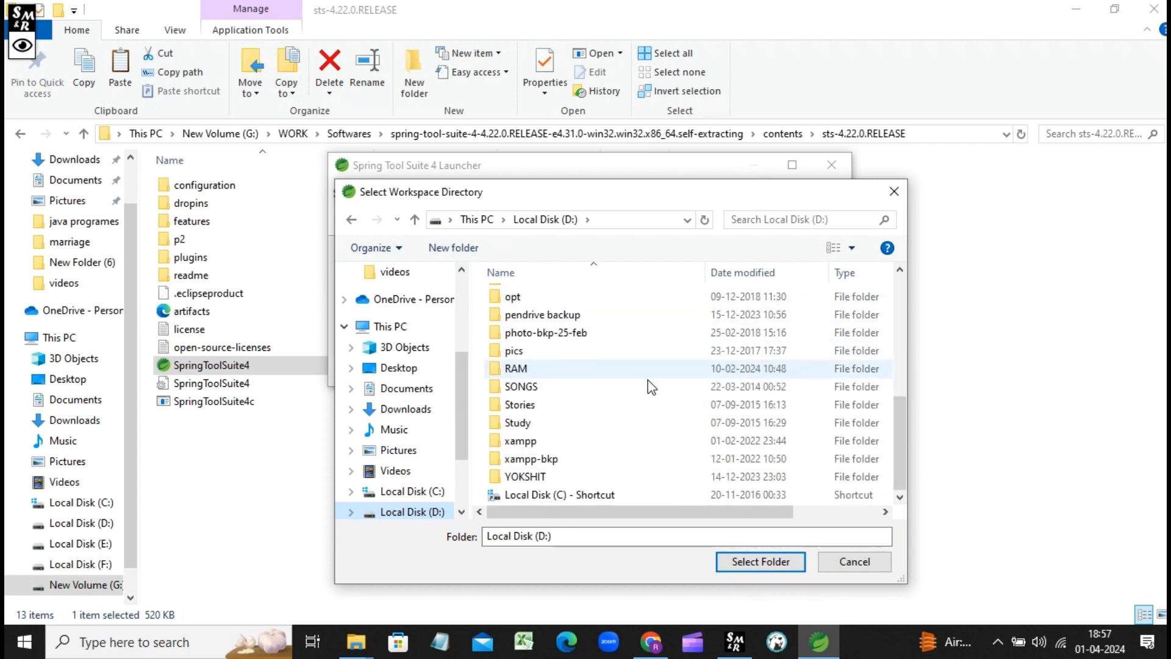
pyautogui.doubleClick(517, 368)
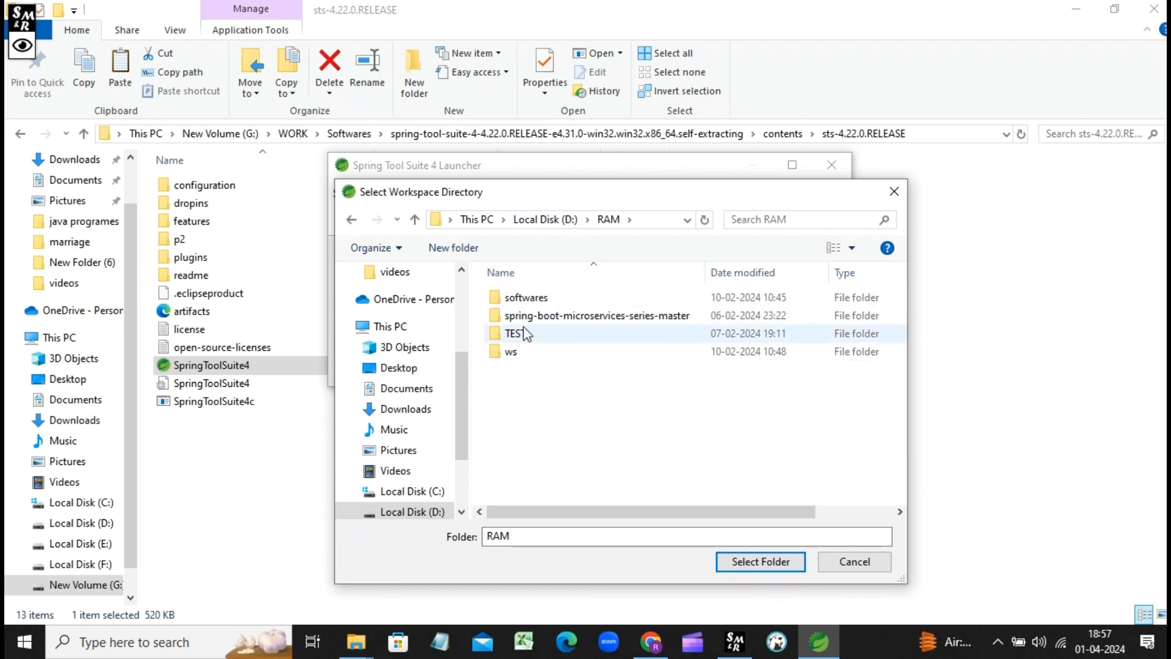
pyautogui.click(545, 220)
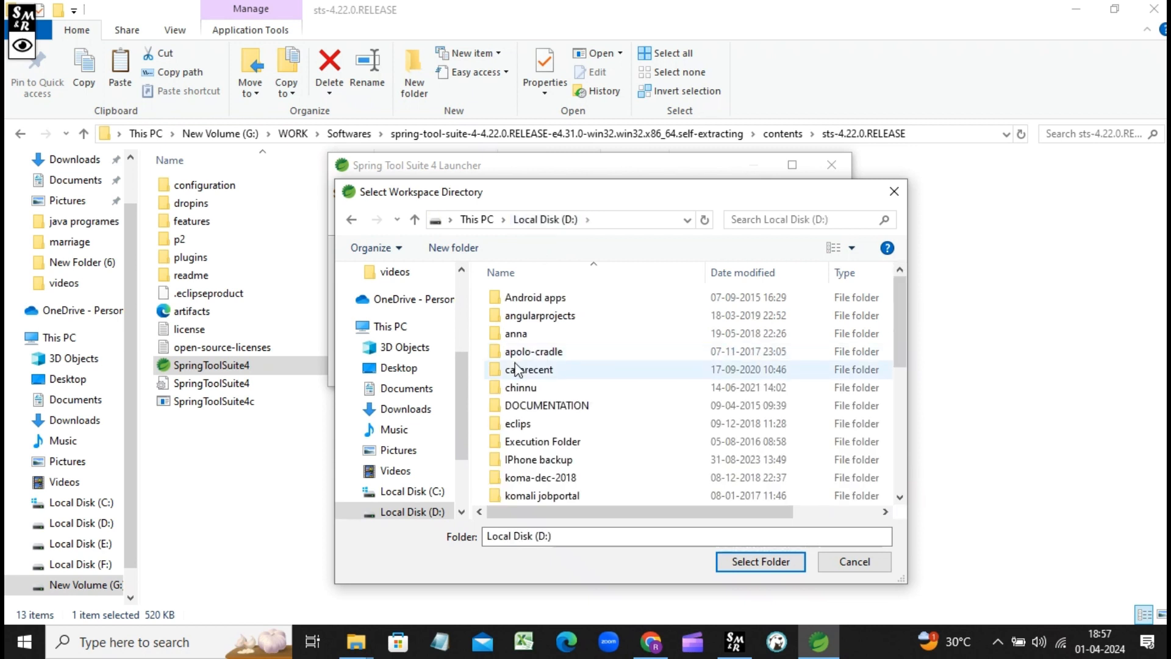
pyautogui.click(515, 369)
pyautogui.click(539, 406)
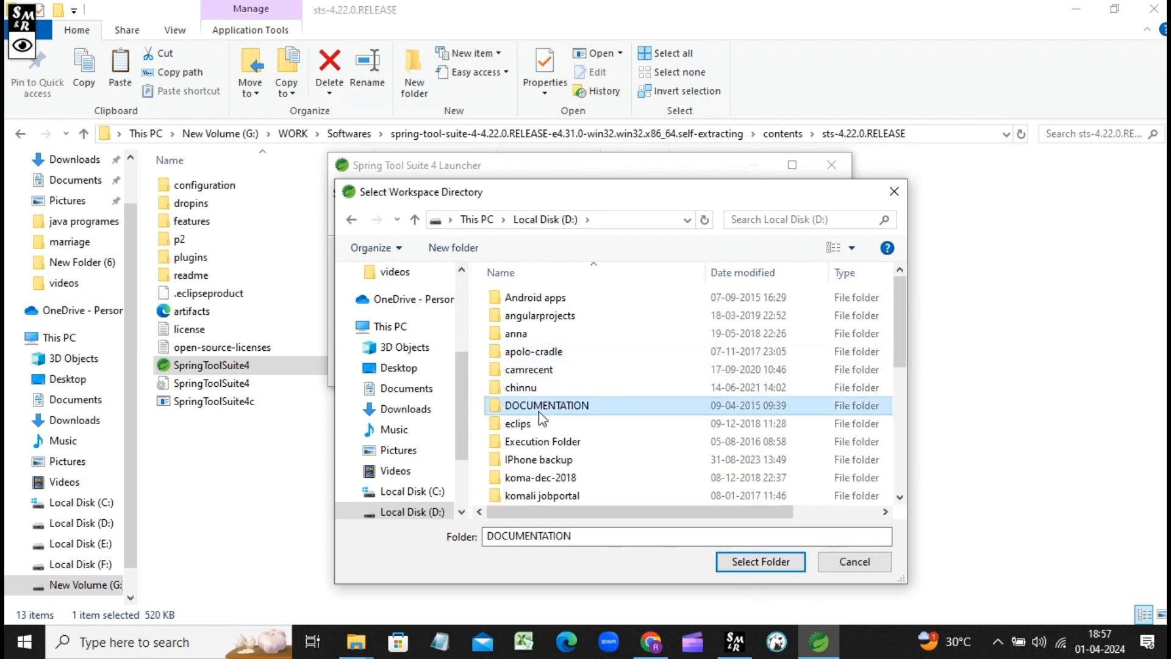
# Go to the smaple folder within WORK on New Volume (G:) in the workspace directory browser.
pyautogui.scroll(-2, 452, 421)
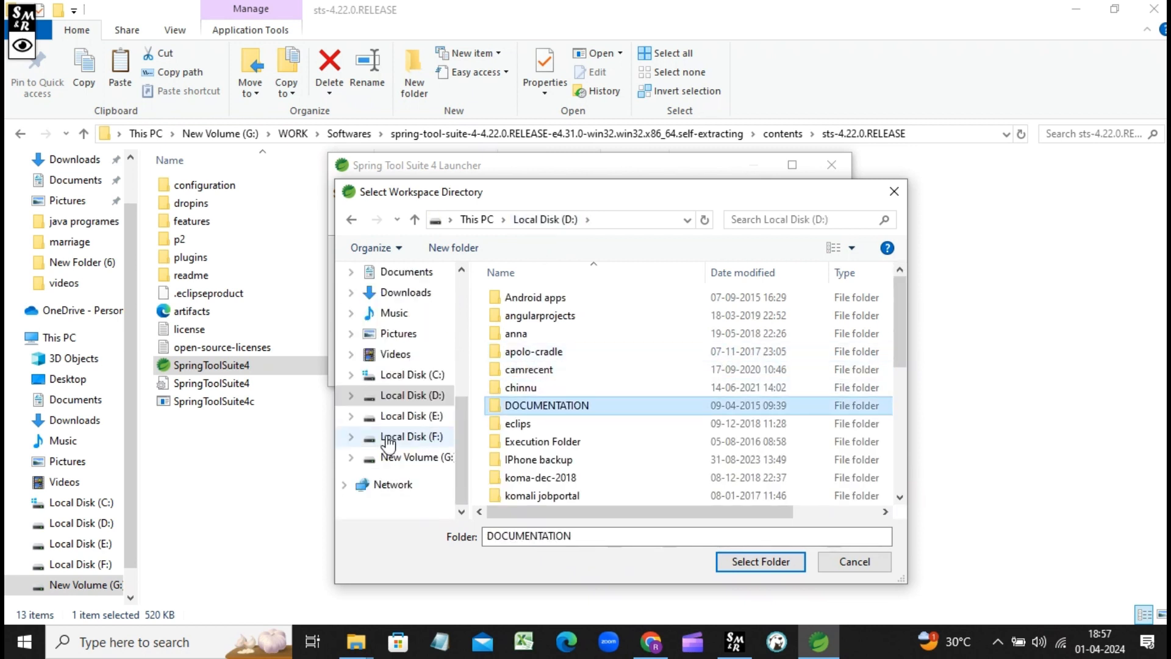
pyautogui.click(417, 457)
pyautogui.click(554, 408)
pyautogui.press('w')
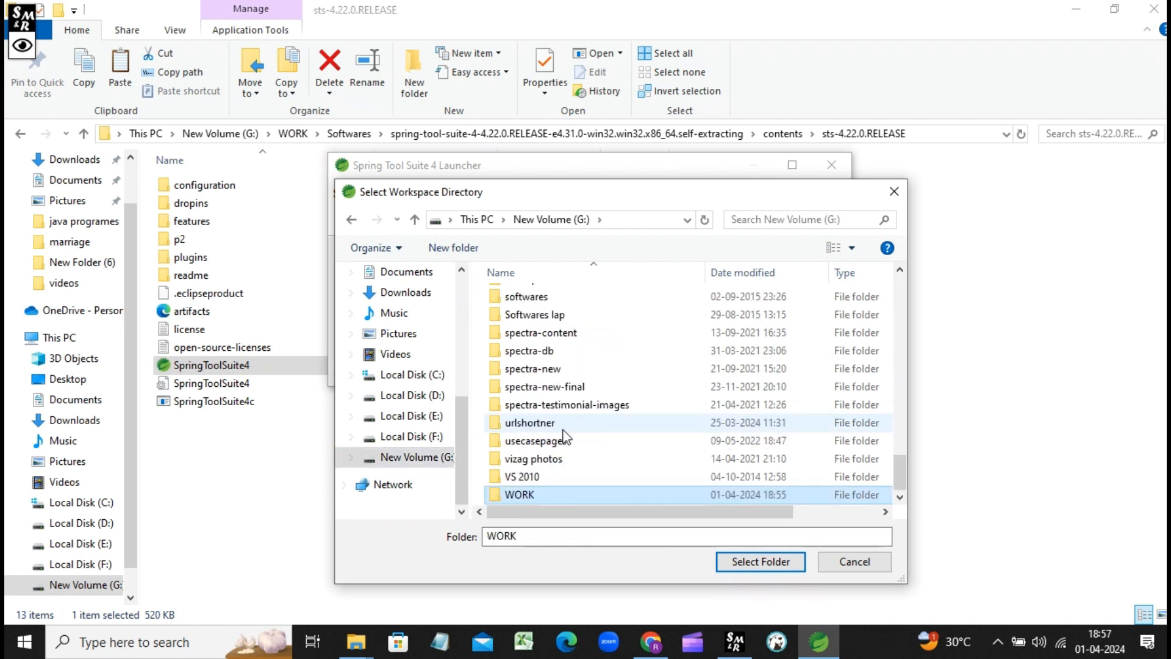
pyautogui.doubleClick(527, 497)
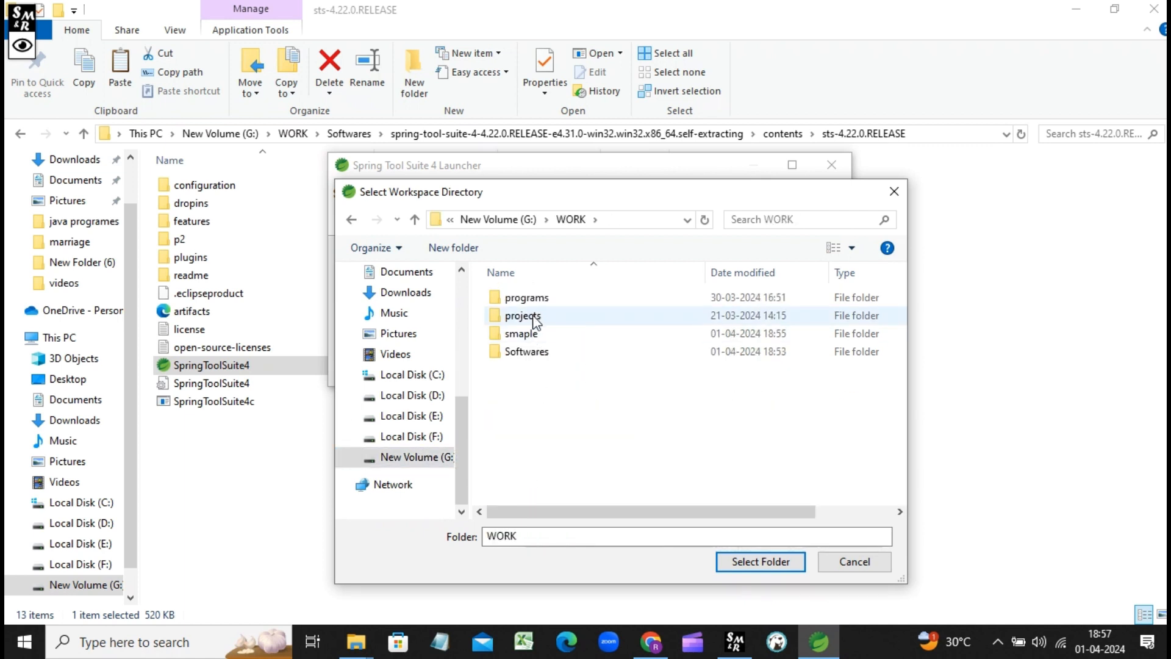
pyautogui.doubleClick(532, 334)
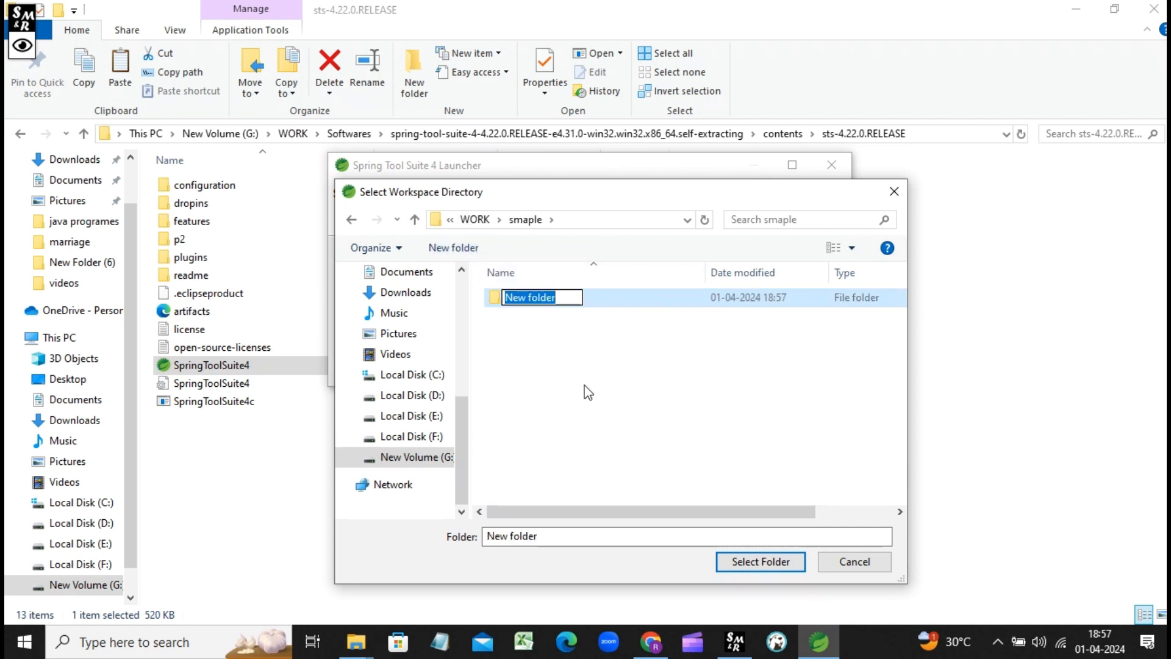
# Create a folder named WS inside smaple and choose it as the workspace directory.
pyautogui.write('WS')
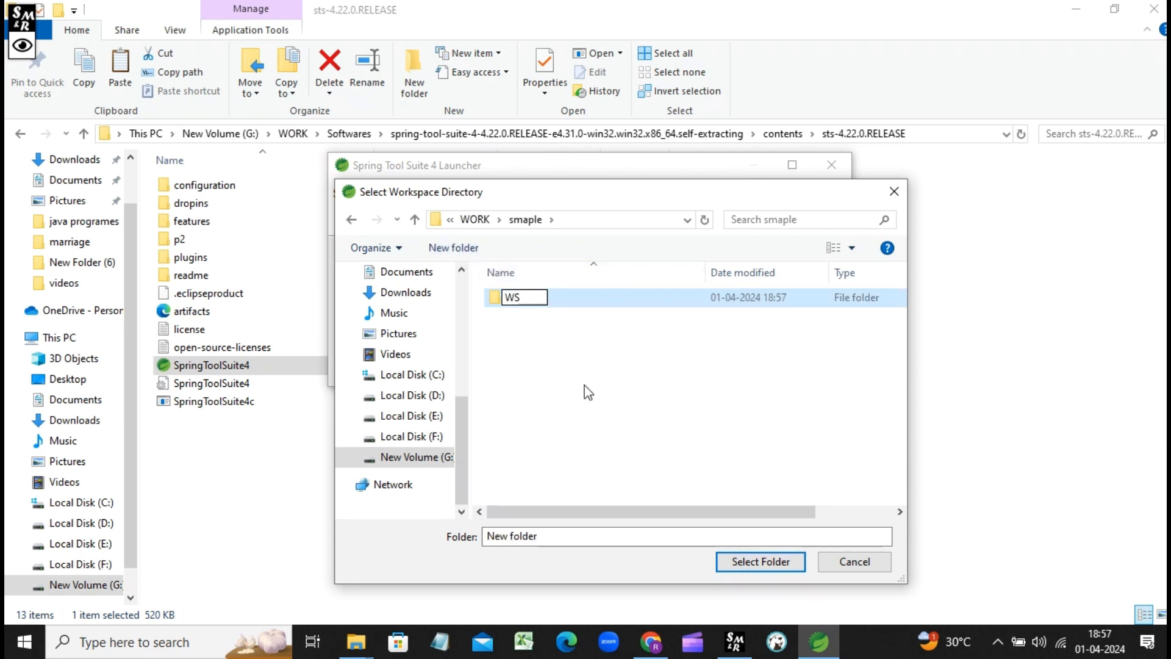
pyautogui.click(544, 338)
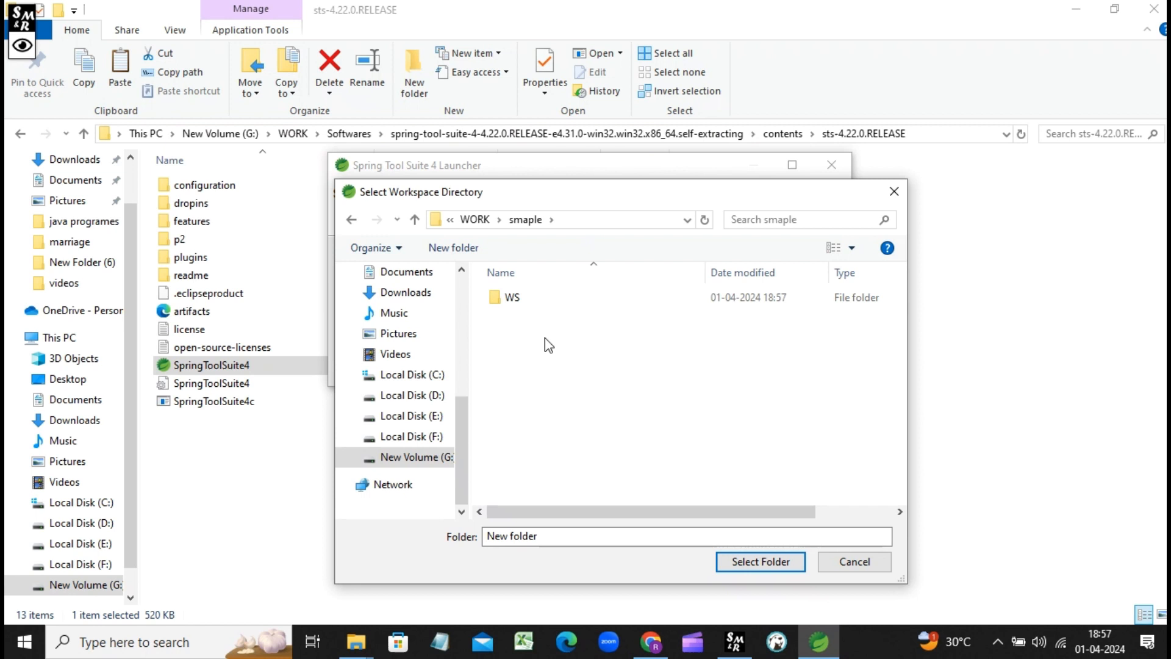
pyautogui.click(518, 299)
pyautogui.doubleClick(518, 299)
pyautogui.click(767, 561)
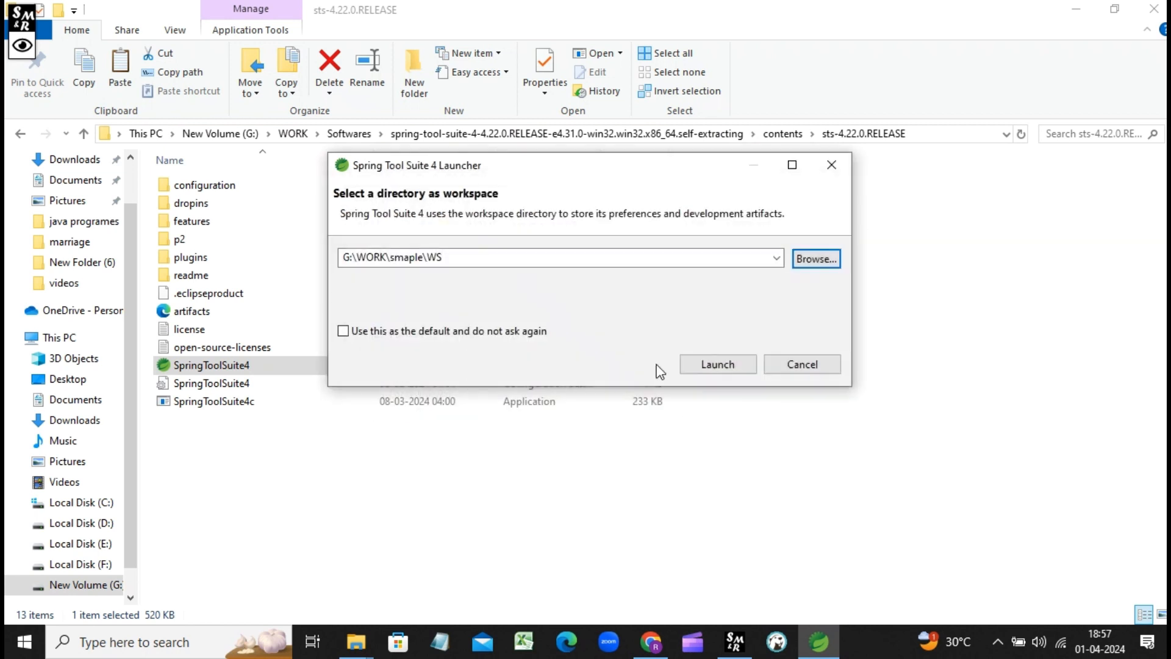
pyautogui.doubleClick(441, 257)
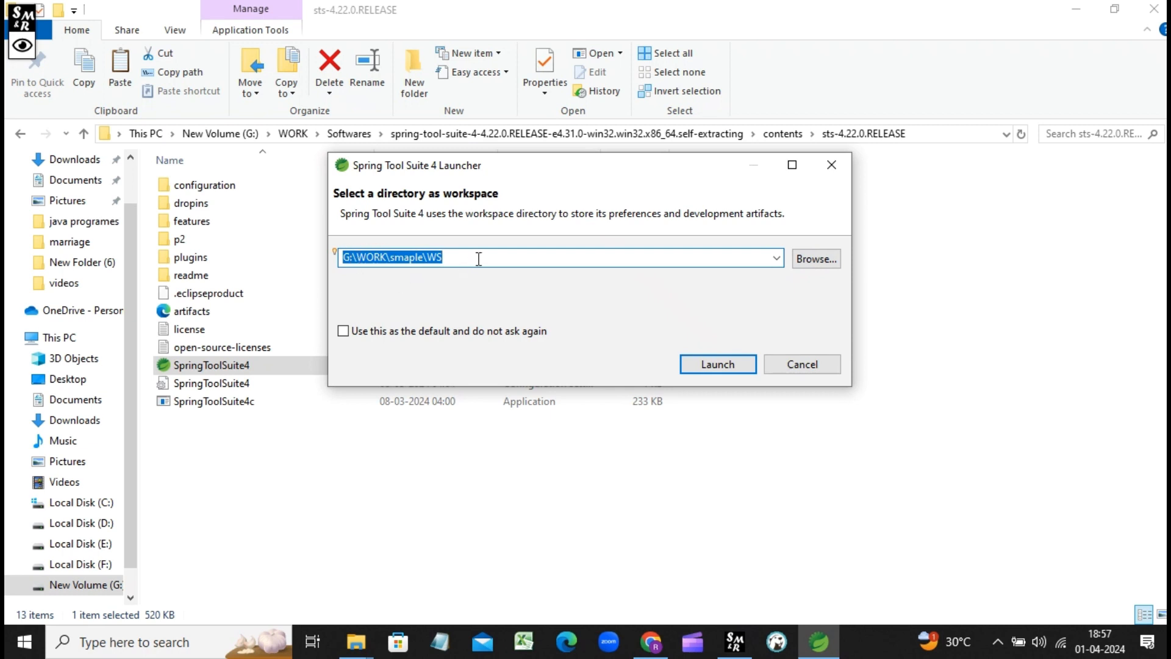
pyautogui.click(479, 259)
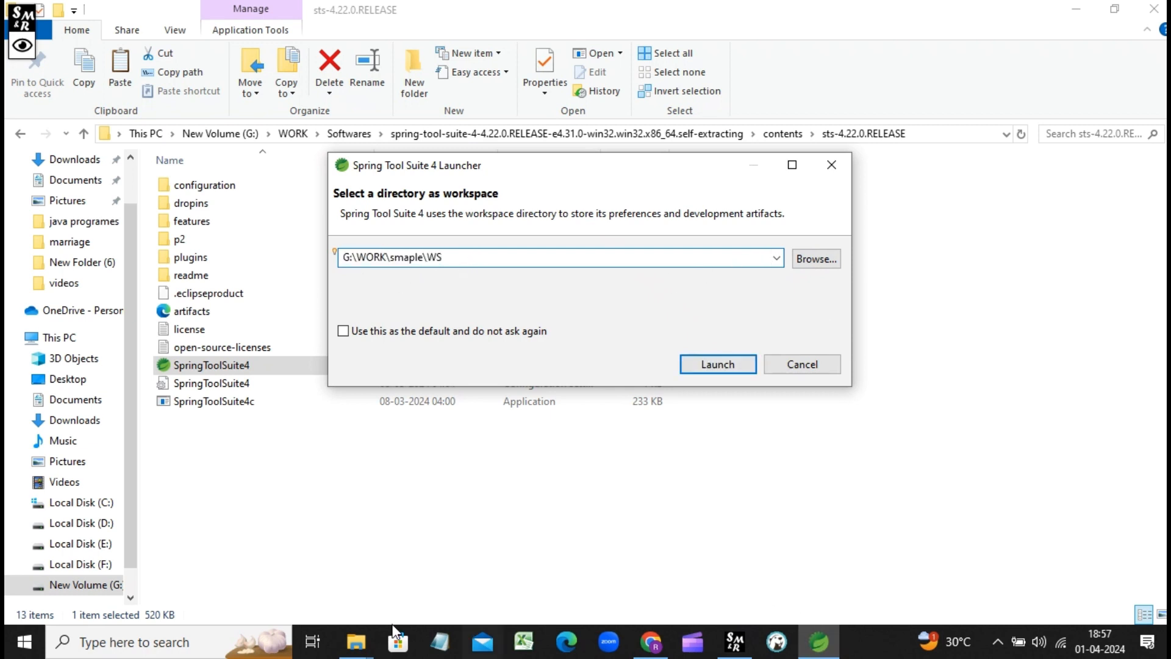
# Switch to File Explorer and check the contents of the WS folder under WORK\smaple.
pyautogui.moveTo(356, 641)
pyautogui.moveTo(293, 574)
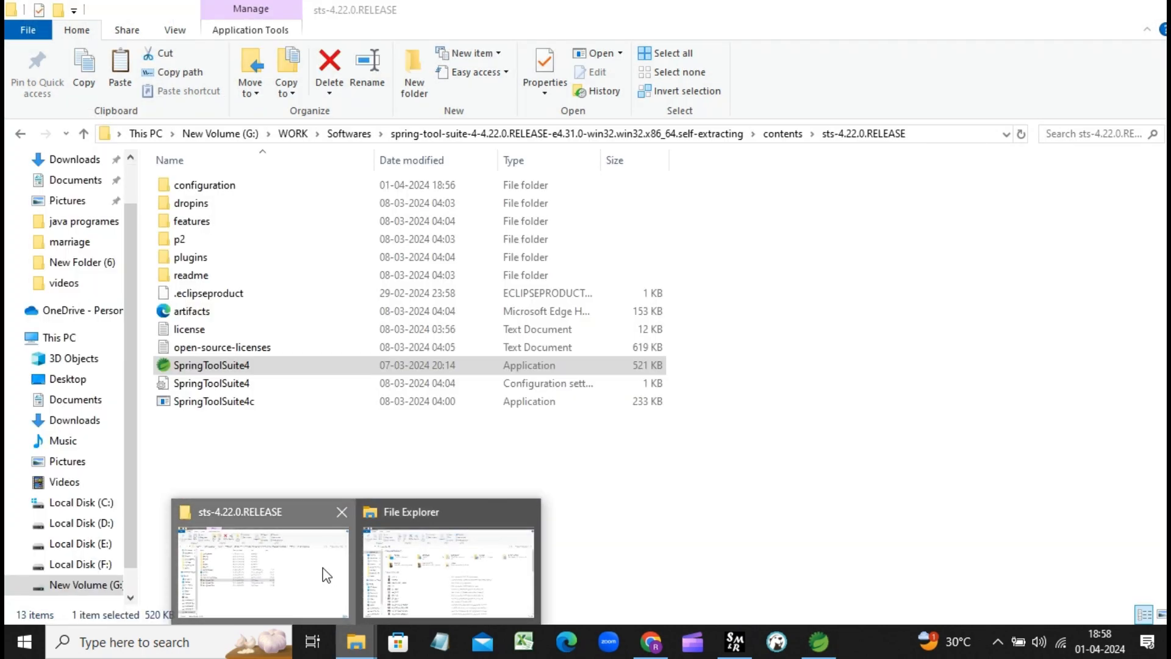
pyautogui.click(324, 570)
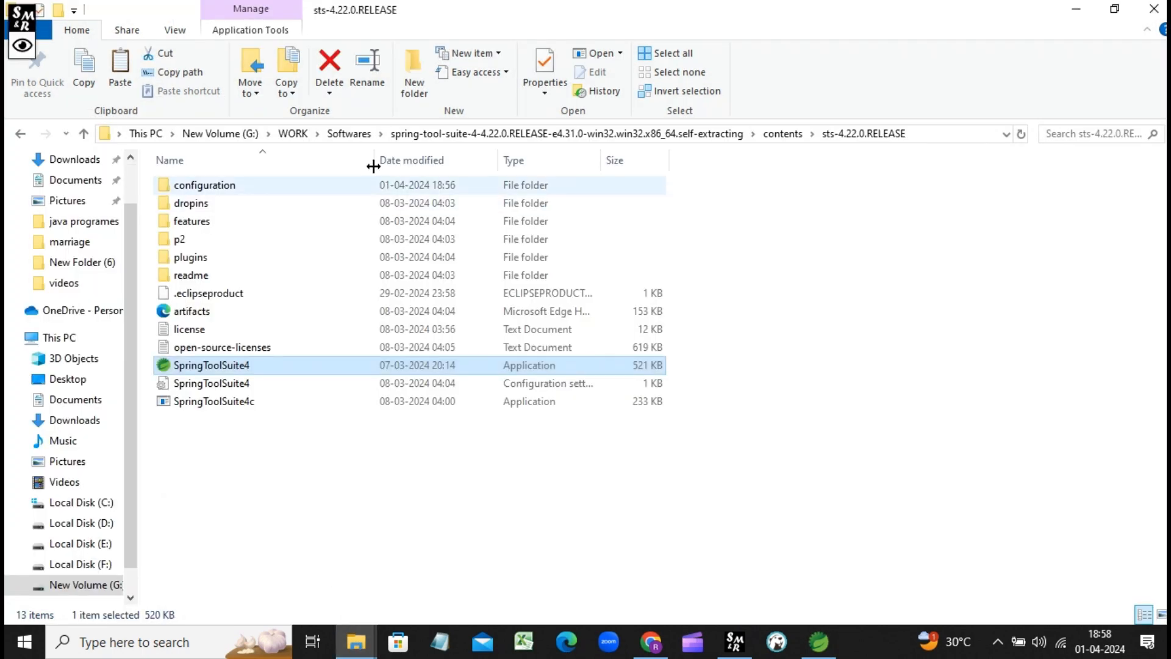
pyautogui.click(293, 133)
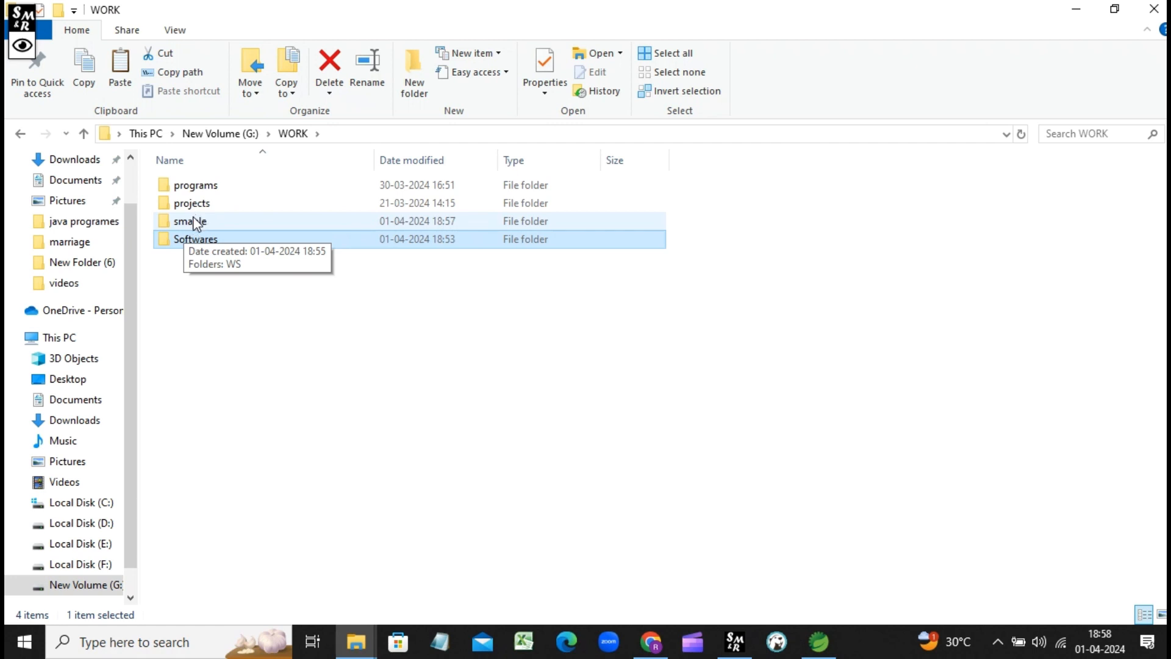
pyautogui.doubleClick(195, 221)
pyautogui.doubleClick(200, 184)
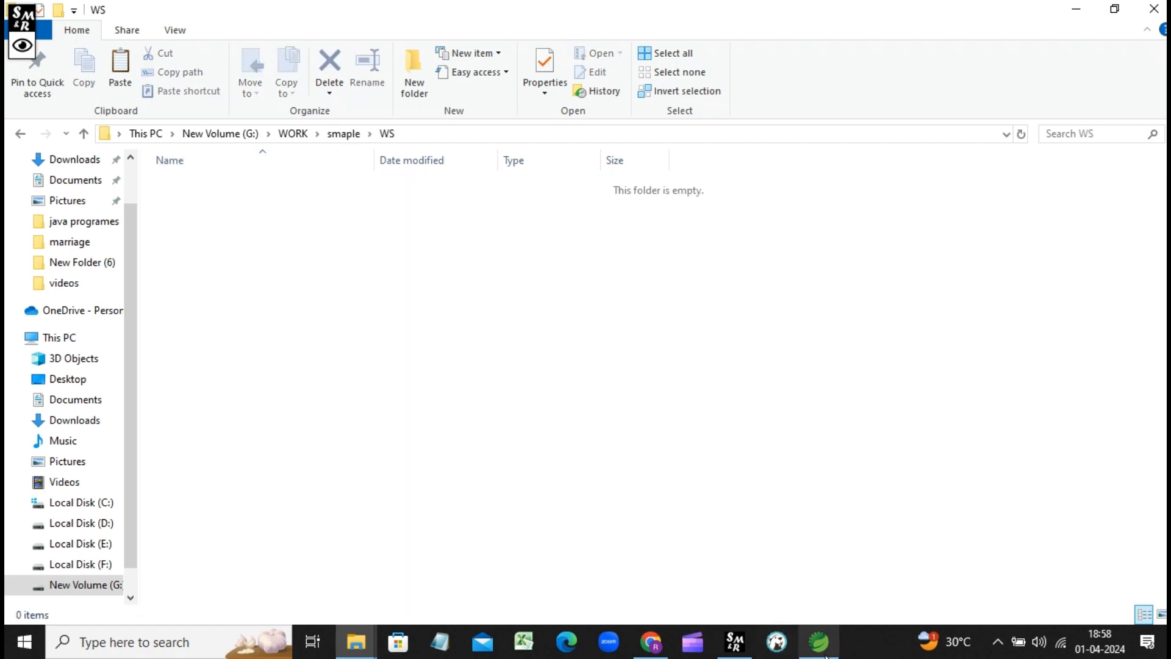
# Return to the Spring Tool Suite 4 Launcher and launch the IDE with the G:\WORK\smaple\WS workspace.
pyautogui.click(843, 576)
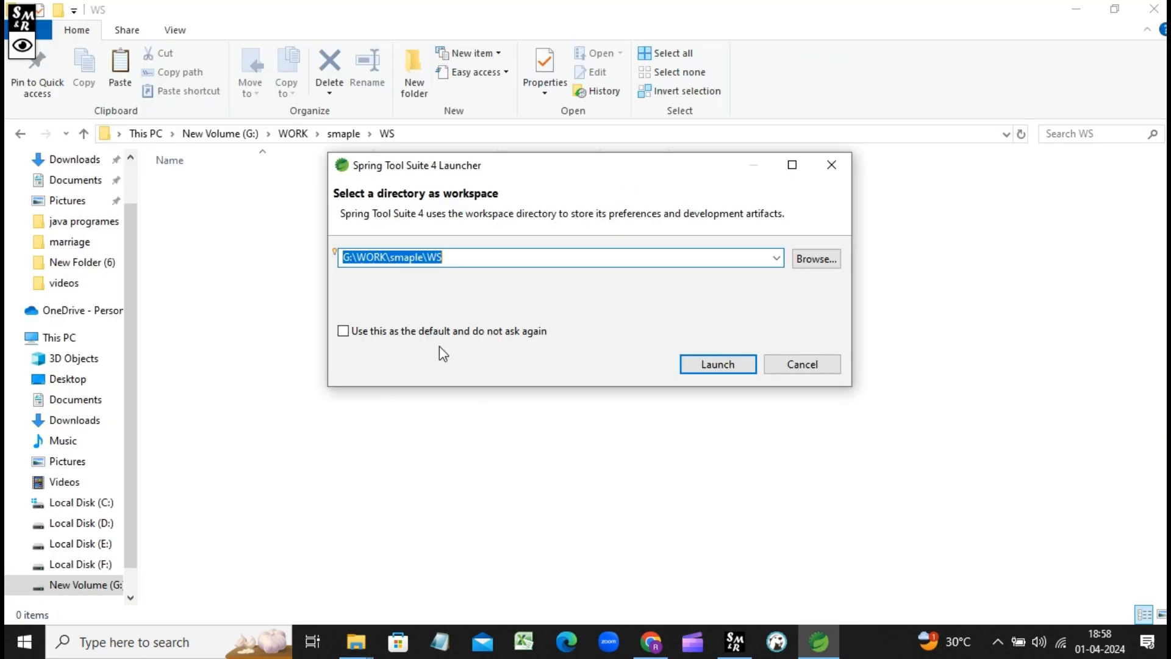
pyautogui.moveTo(572, 167); pyautogui.dragTo(740, 197)
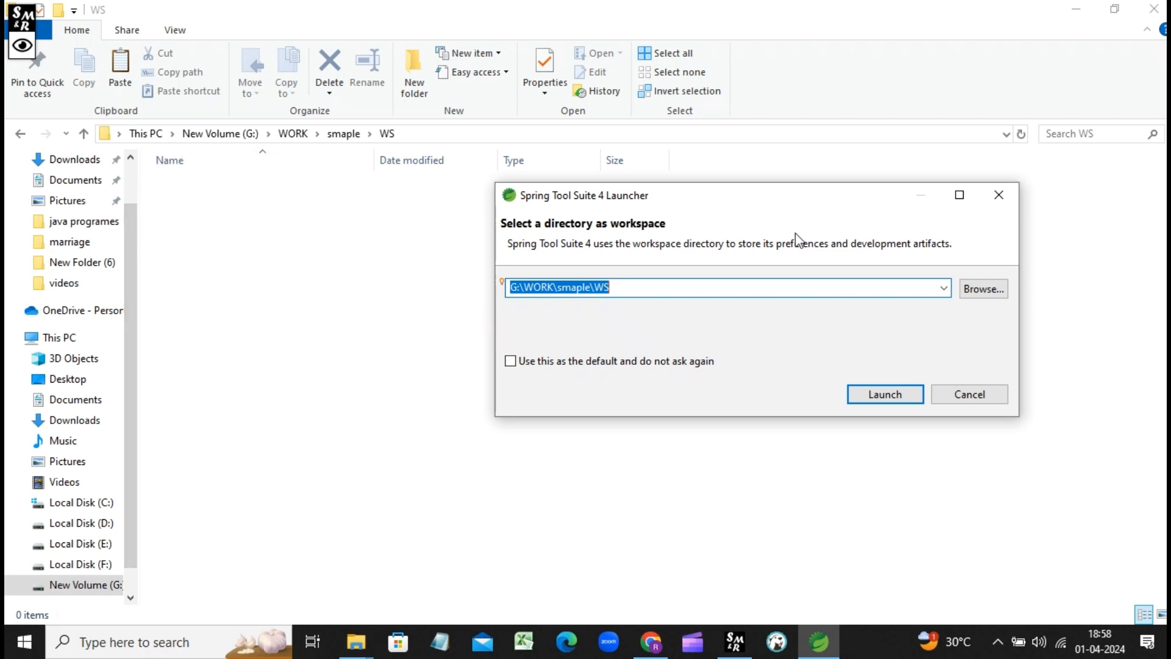
pyautogui.click(886, 397)
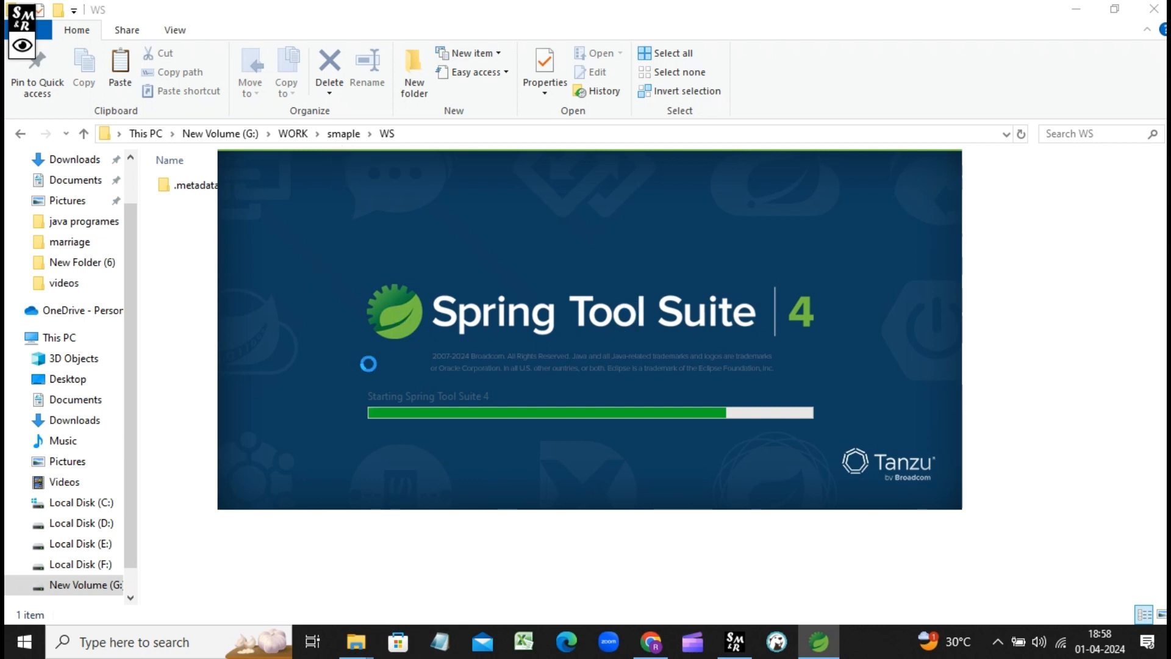
# Switch to File Explorer and view the Java files in the programs folder under WORK.
pyautogui.click(353, 642)
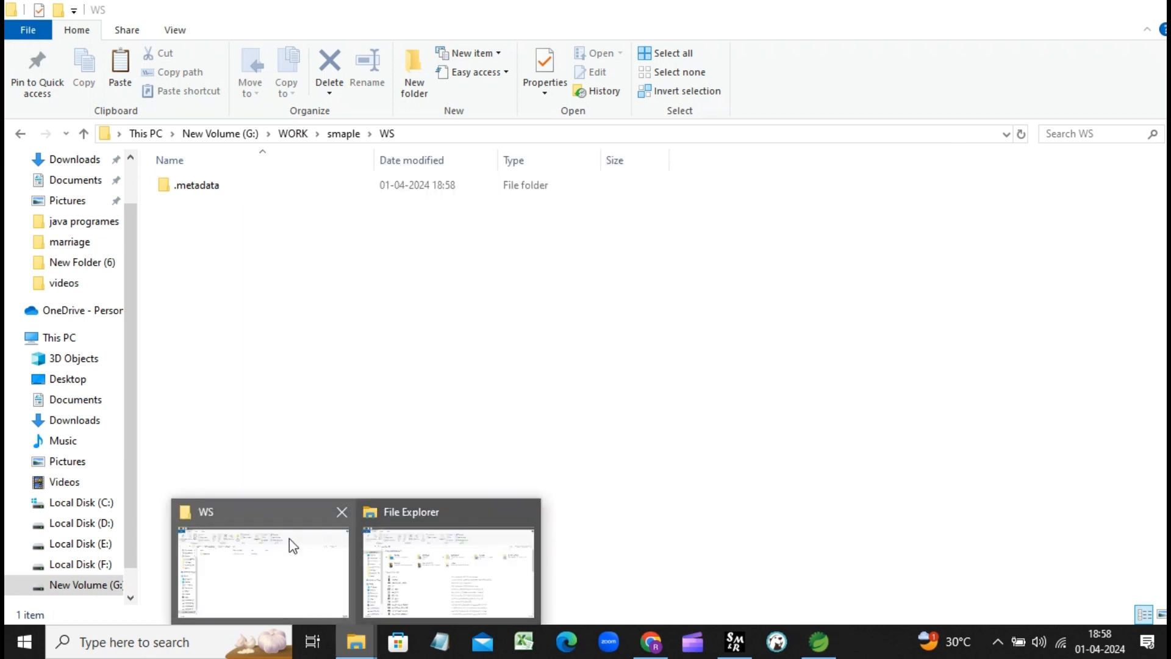
pyautogui.click(290, 543)
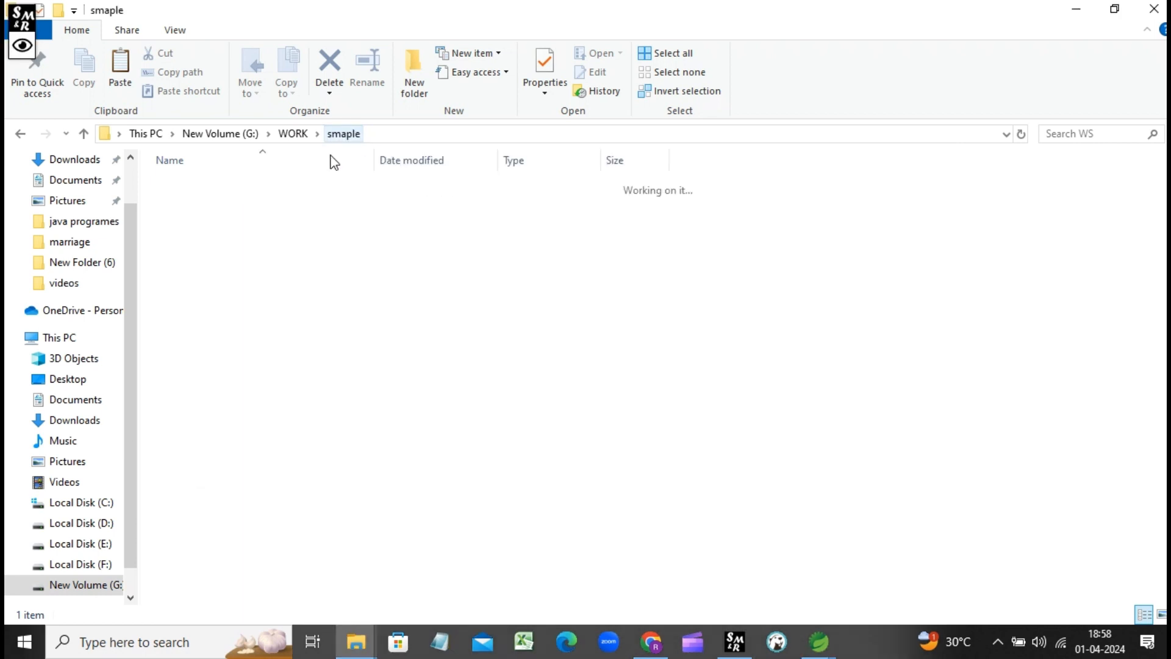
pyautogui.click(287, 134)
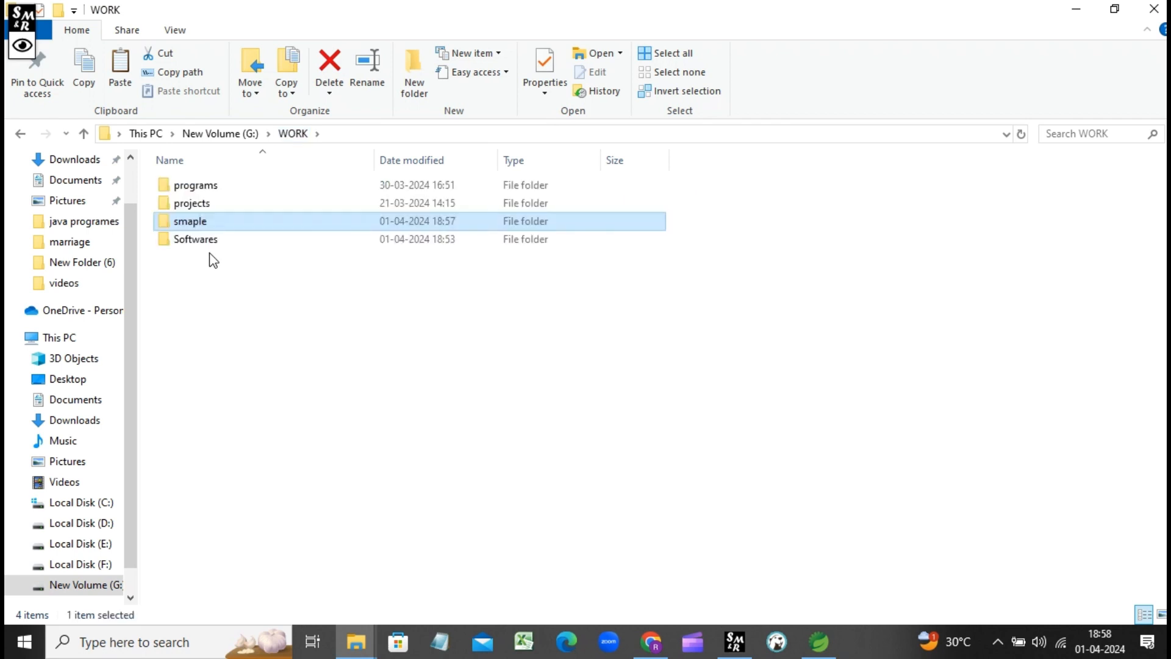
pyautogui.doubleClick(194, 185)
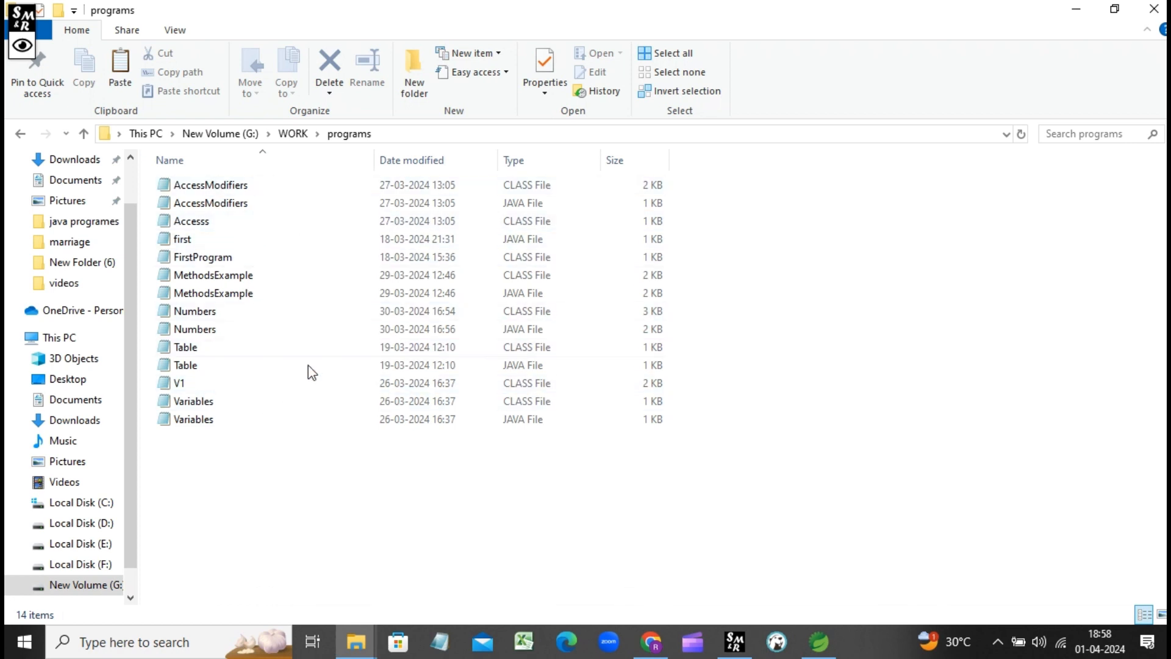
# Switch to Spring Tool Suite 4, keep it being scanned by Windows Defender, and maximize its window.
pyautogui.moveTo(826, 645)
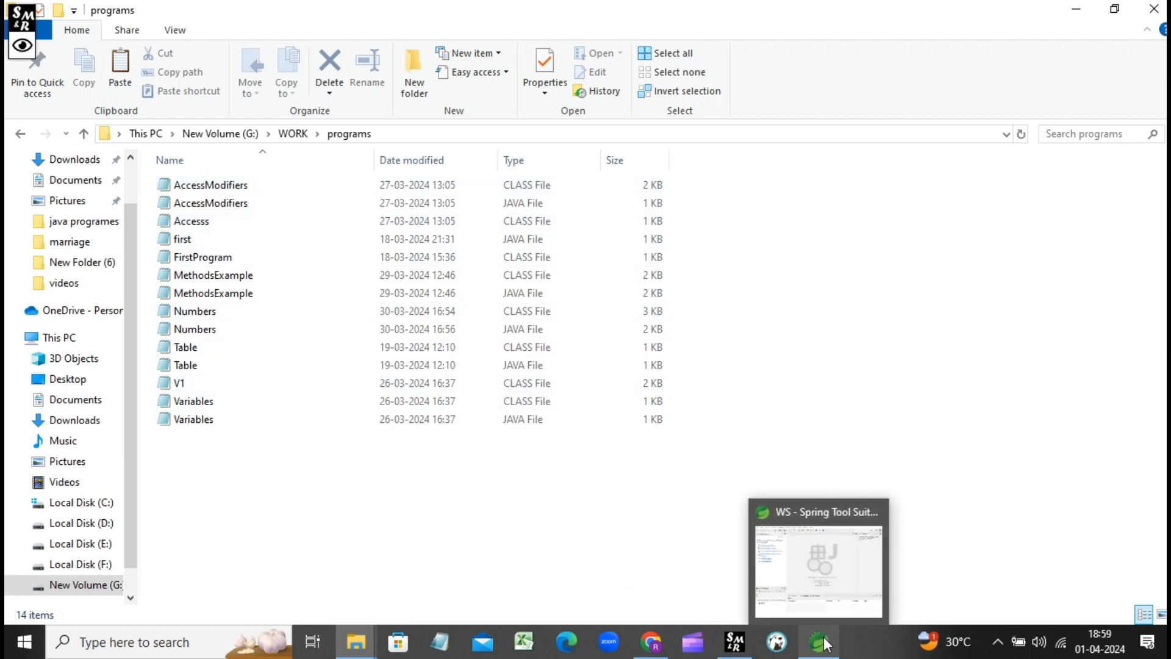
pyautogui.click(821, 565)
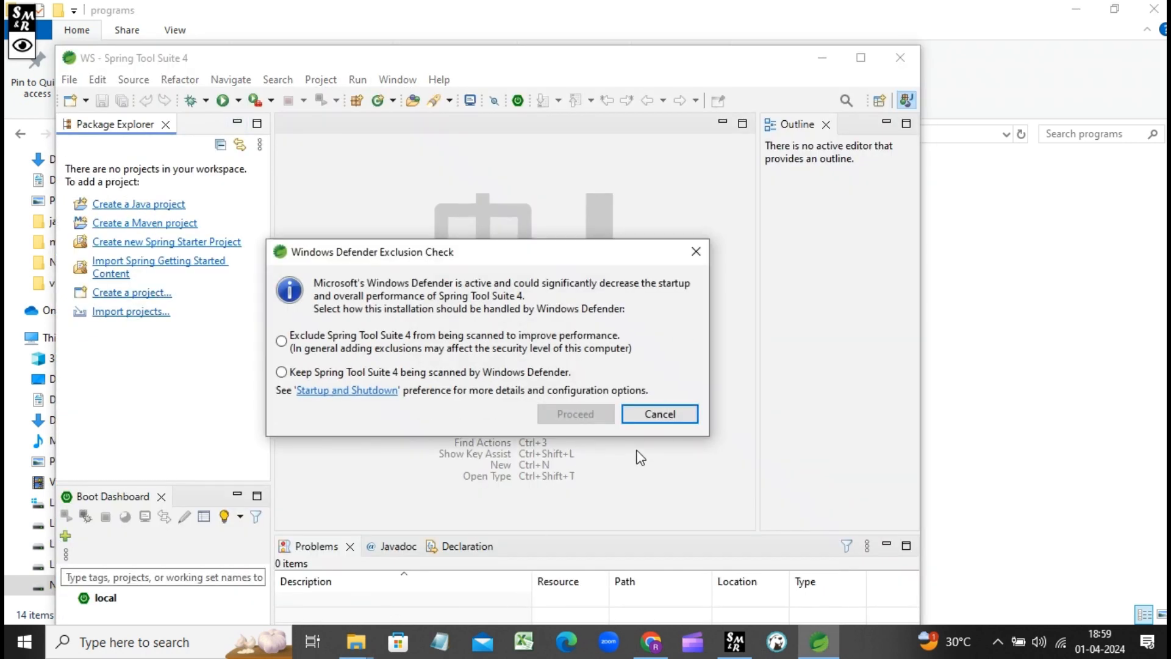
pyautogui.click(281, 341)
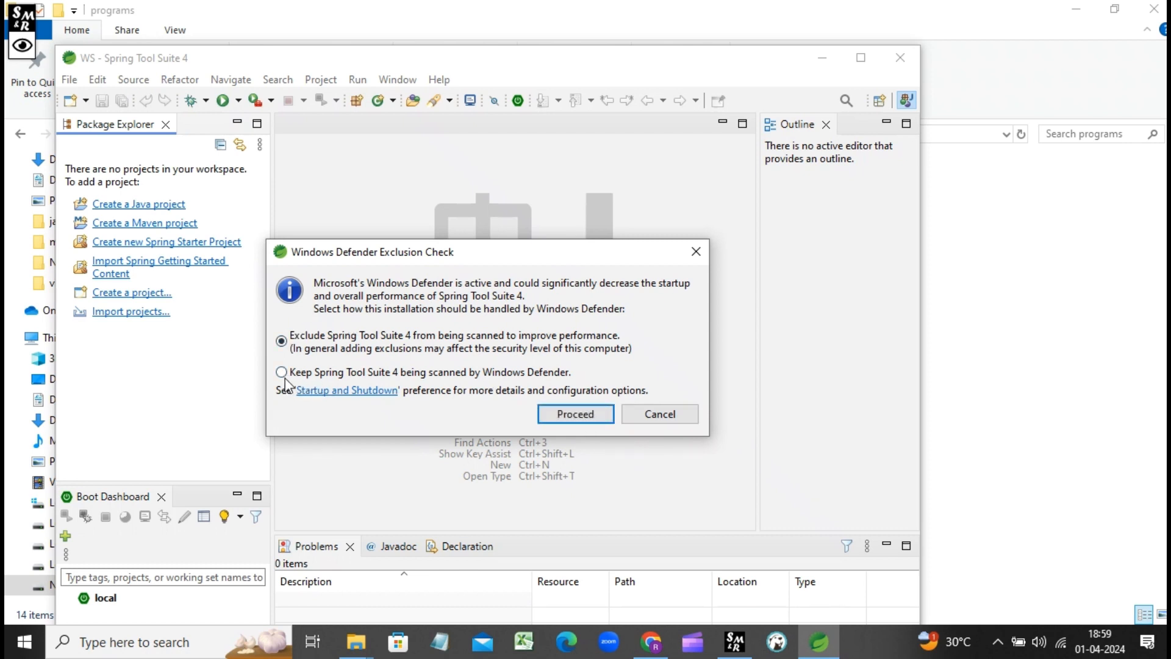
pyautogui.click(284, 372)
pyautogui.click(550, 414)
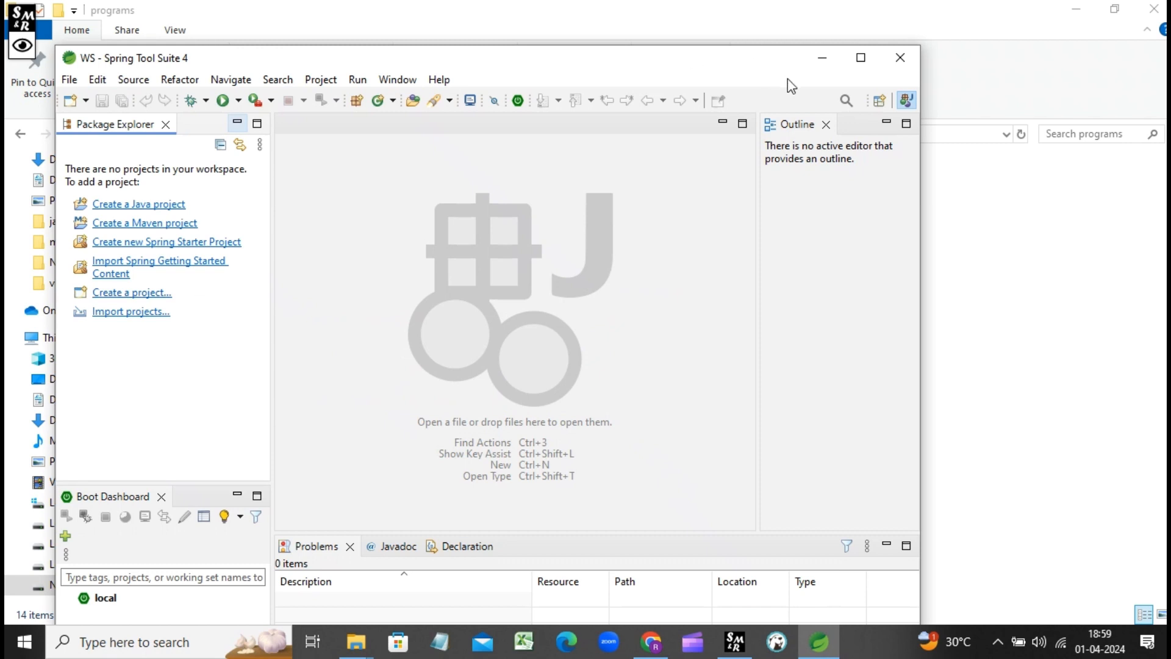
pyautogui.click(860, 57)
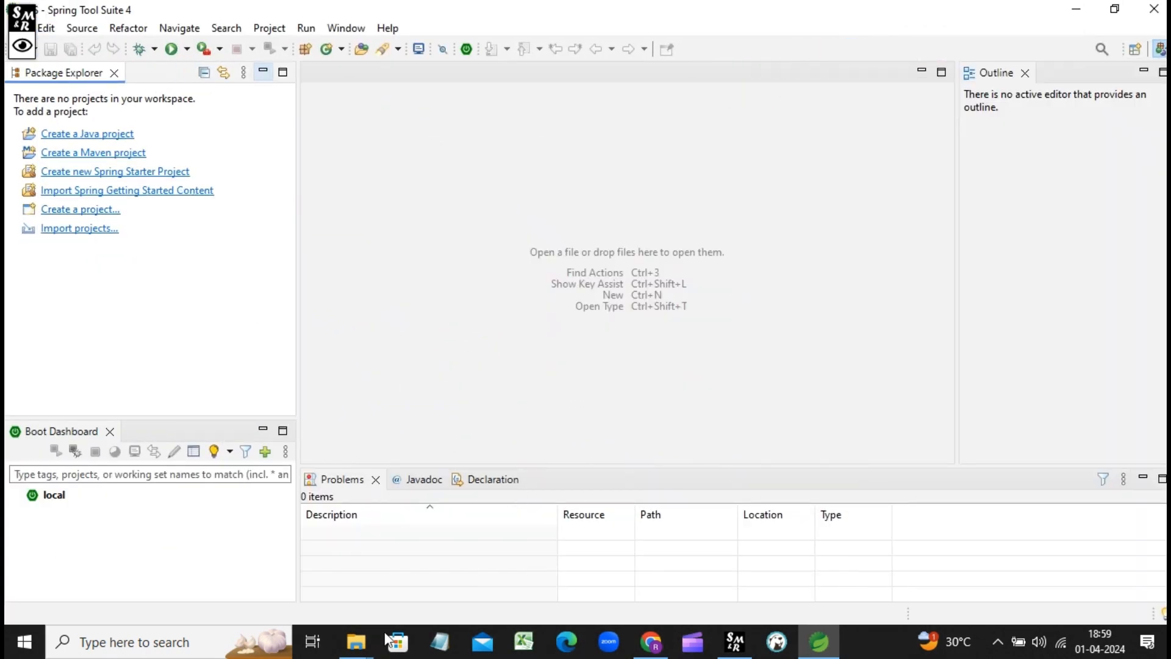
# Switch to File Explorer and inspect the contents of the WS workspace folder under WORK\smaple.
pyautogui.click(356, 640)
pyautogui.moveTo(318, 569)
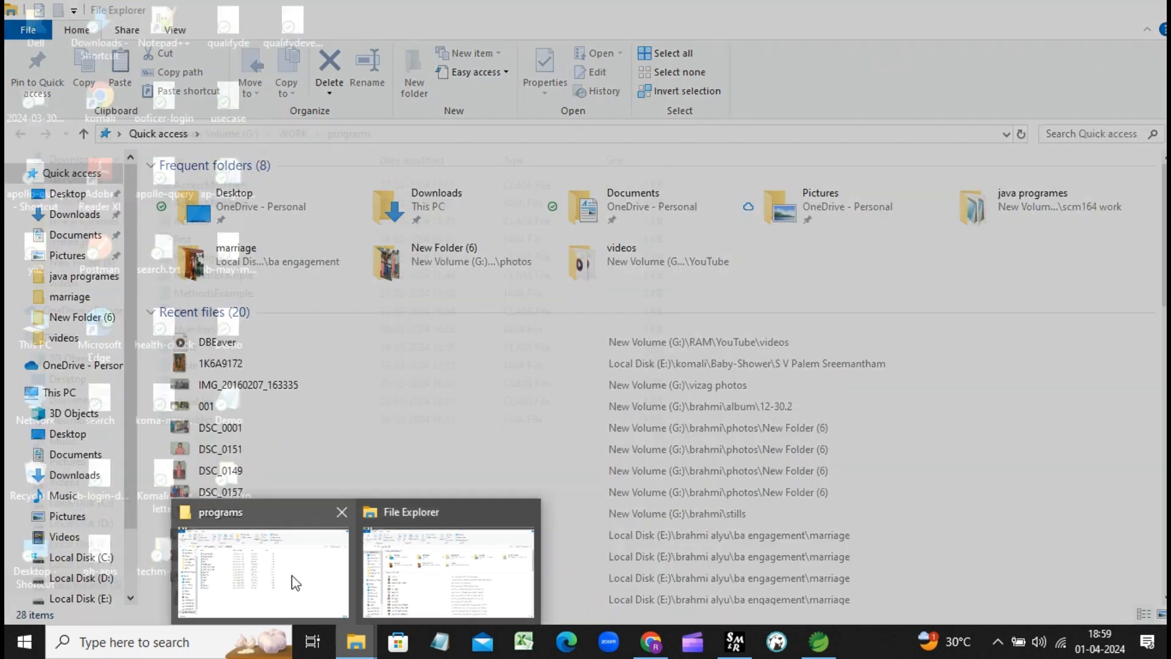
pyautogui.click(296, 567)
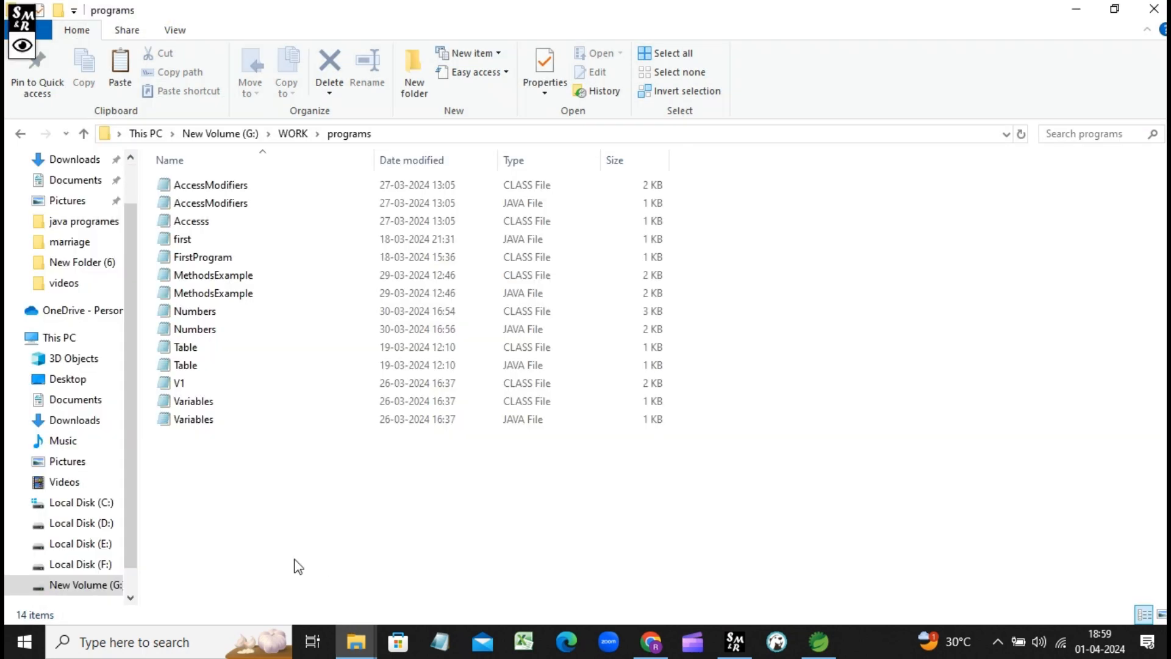
pyautogui.click(293, 134)
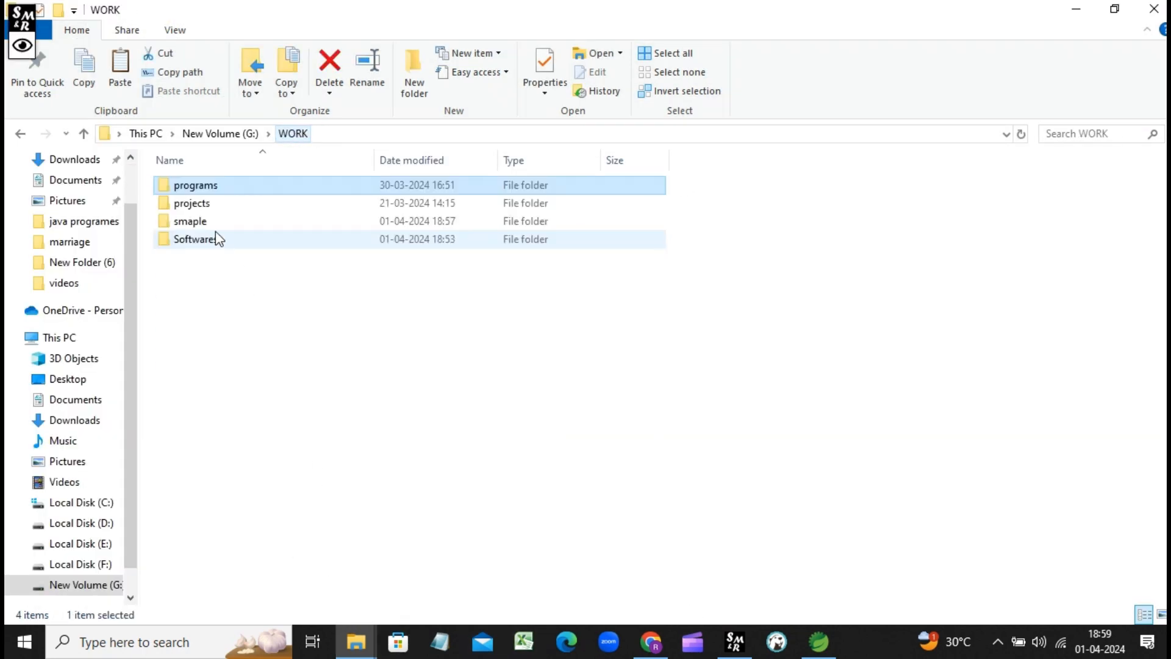
pyautogui.doubleClick(190, 221)
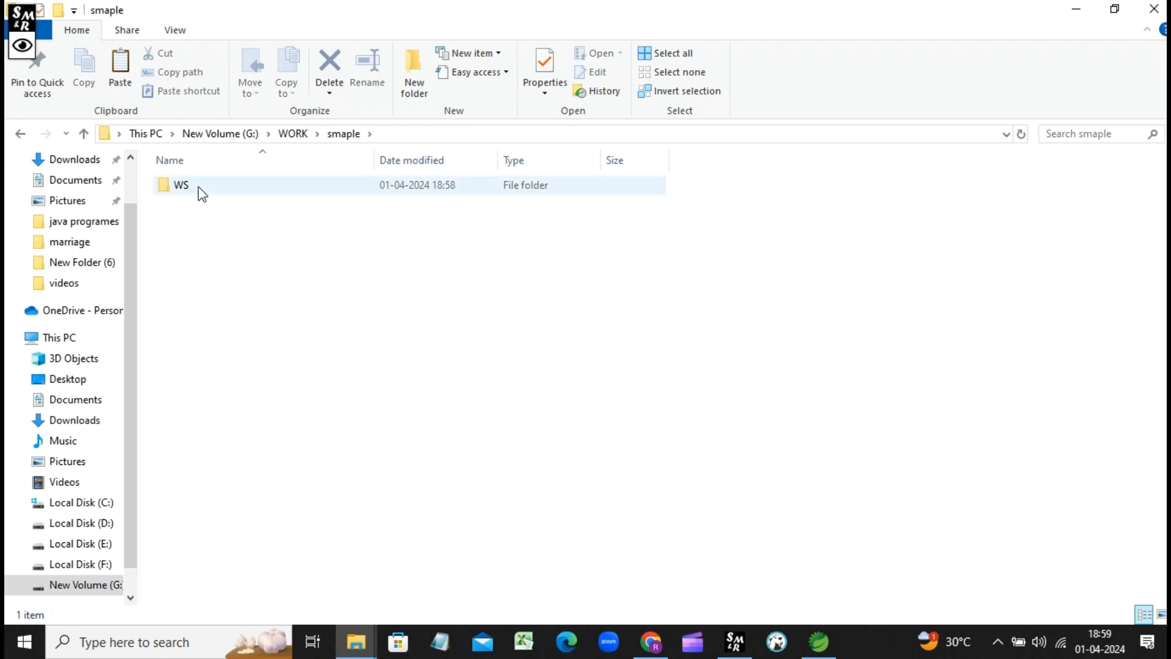
pyautogui.doubleClick(199, 186)
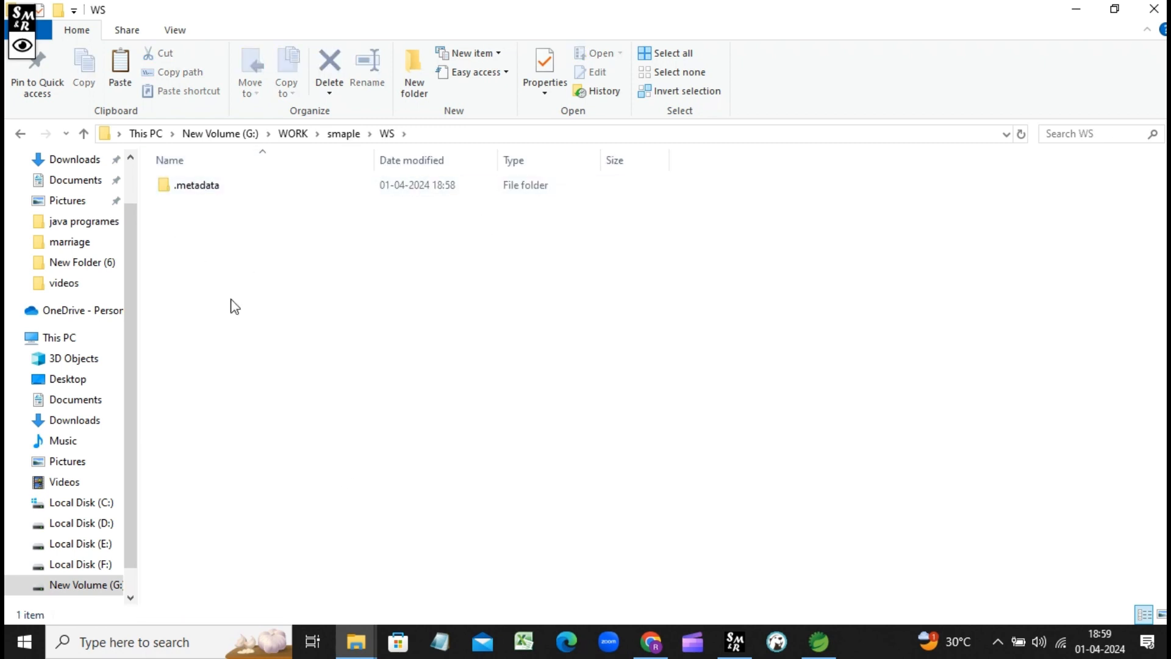
# Switch to Spring Tool Suite 4 and create a Java project named SampleProject with the default location, JRE and build settings.
pyautogui.click(818, 641)
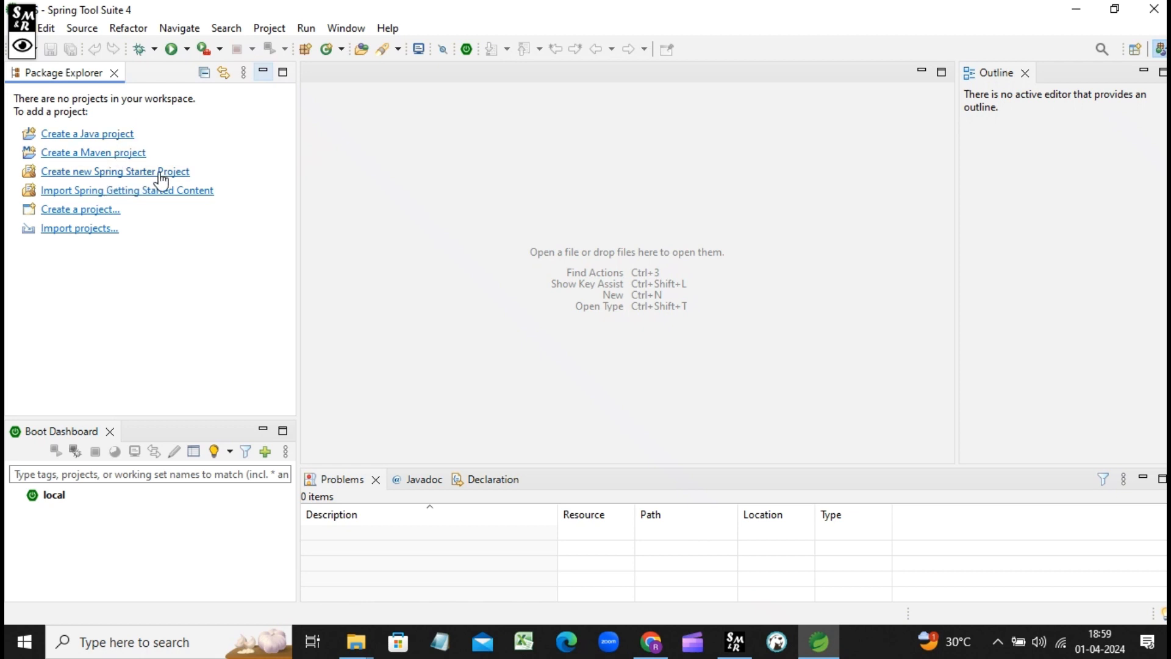
pyautogui.click(118, 135)
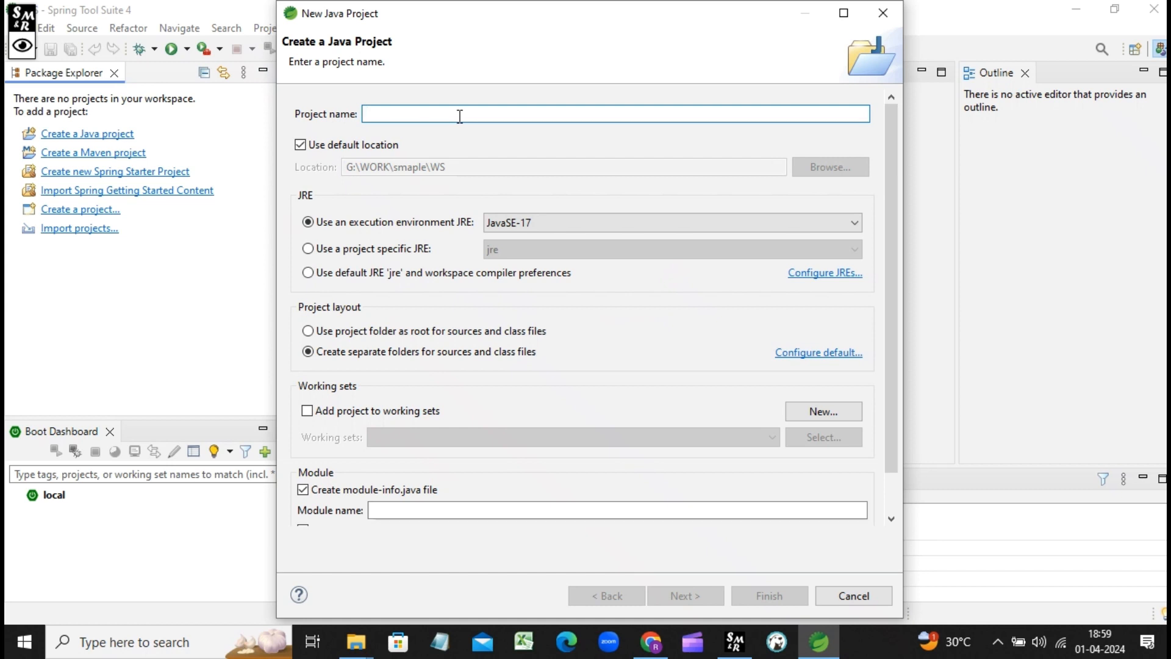
pyautogui.write('SampleProject')
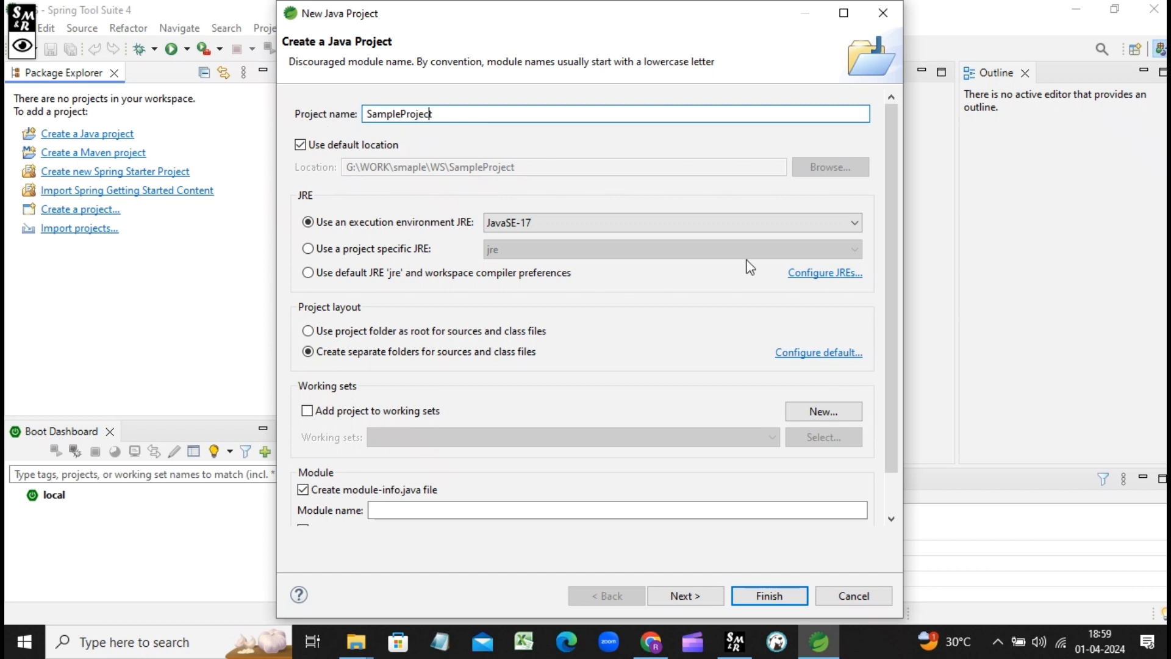
pyautogui.scroll(-1, 630, 356)
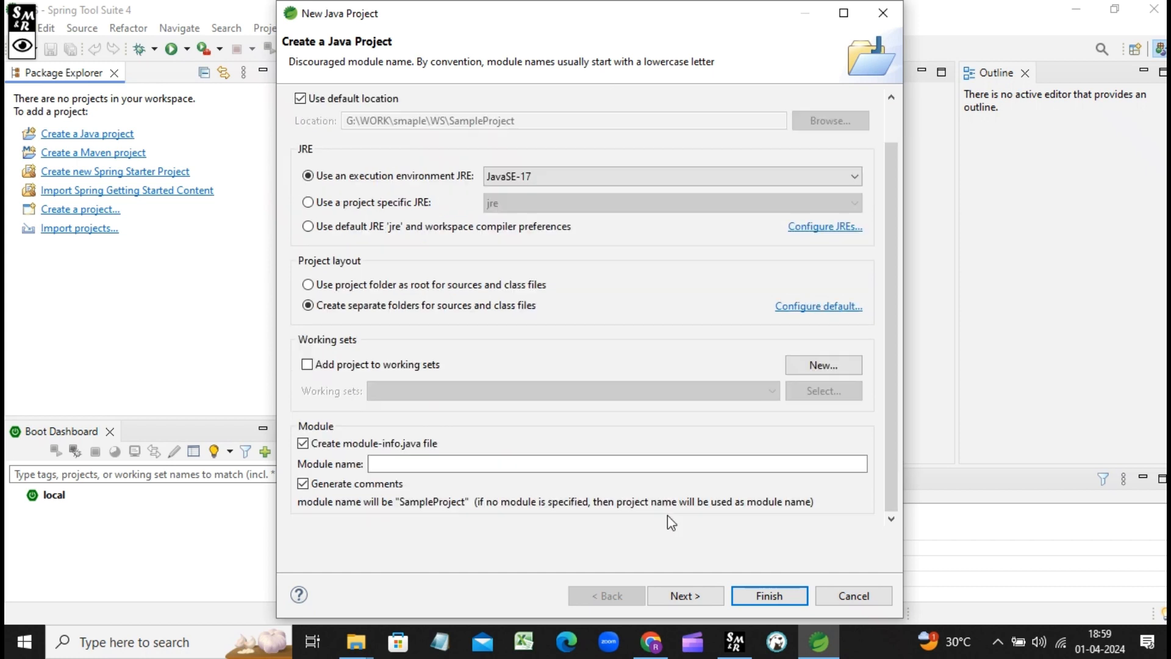
pyautogui.click(685, 597)
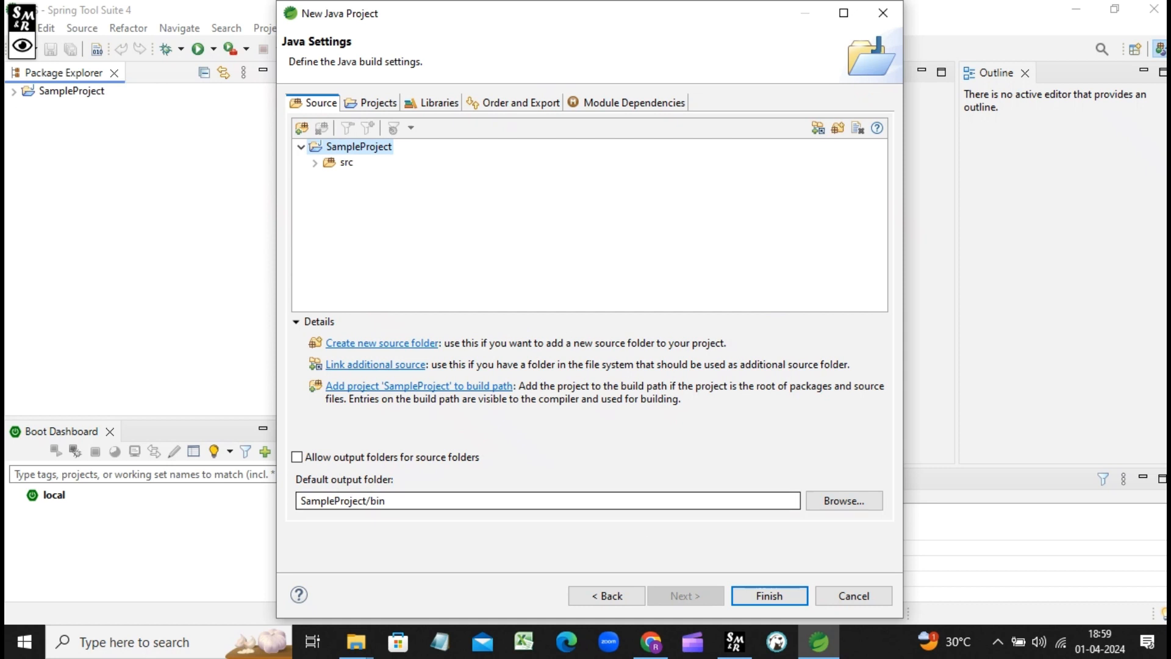
pyautogui.click(769, 596)
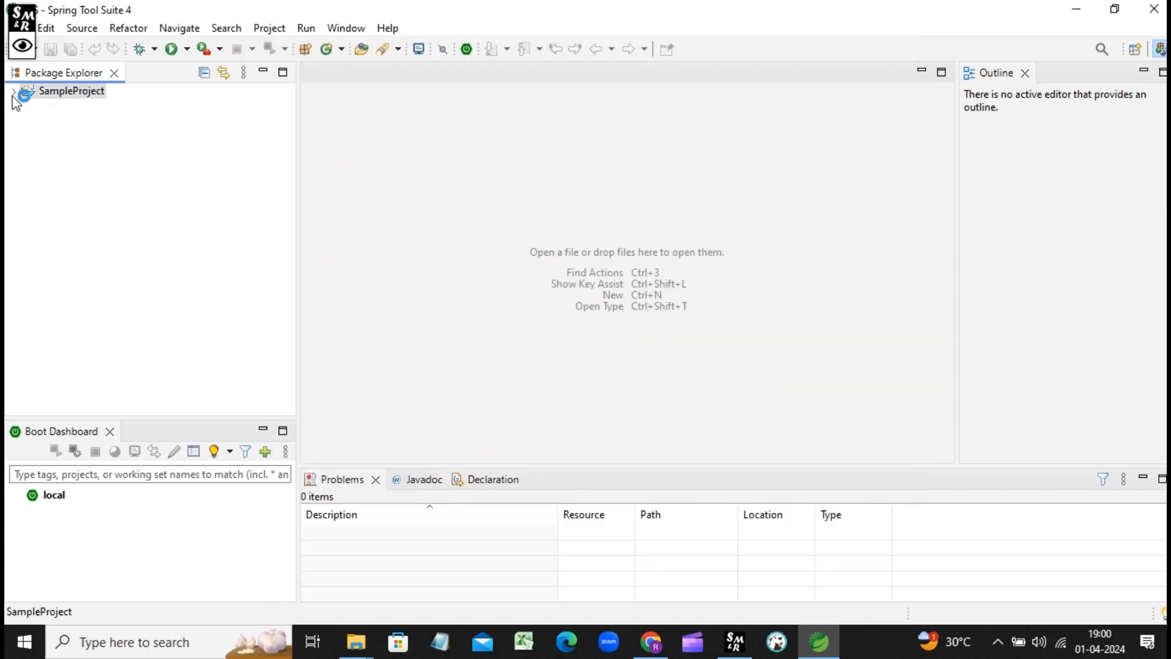
# Expand SampleProject and its src folder, view the code in module-info.java, and close the file.
pyautogui.click(13, 92)
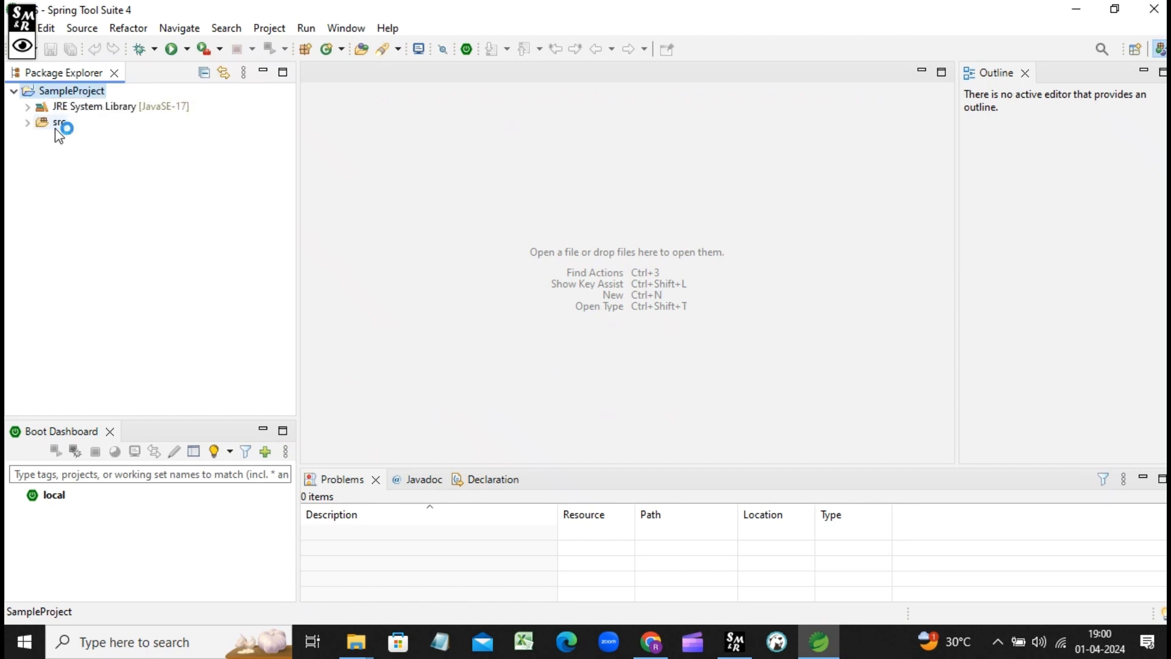
pyautogui.click(28, 122)
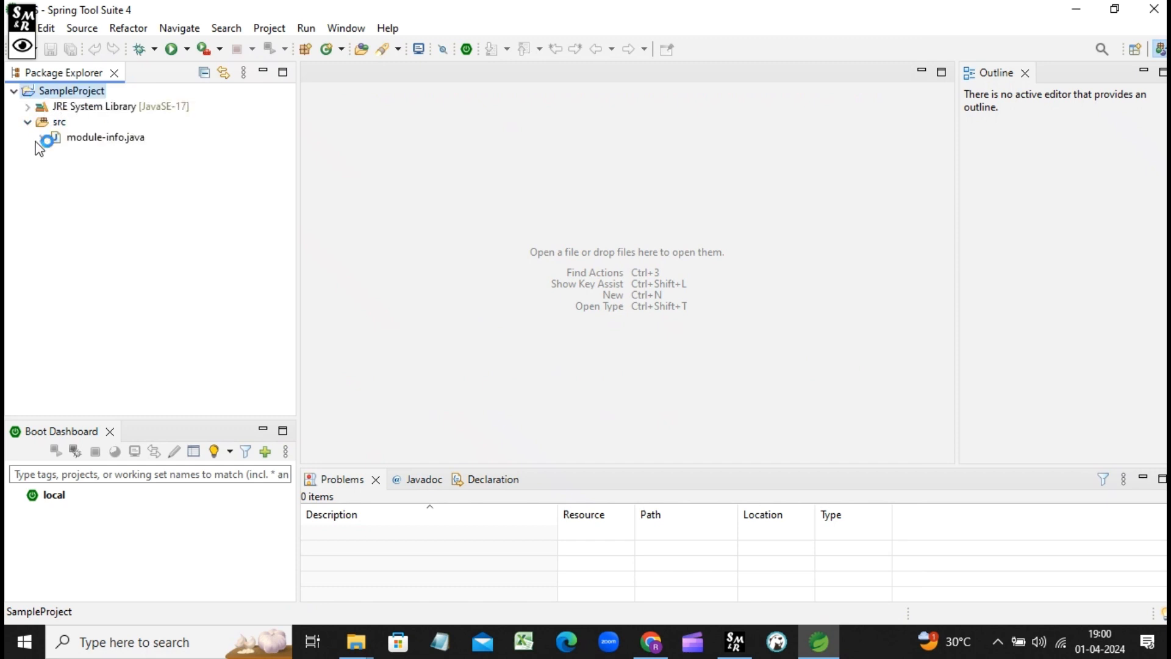
pyautogui.click(116, 138)
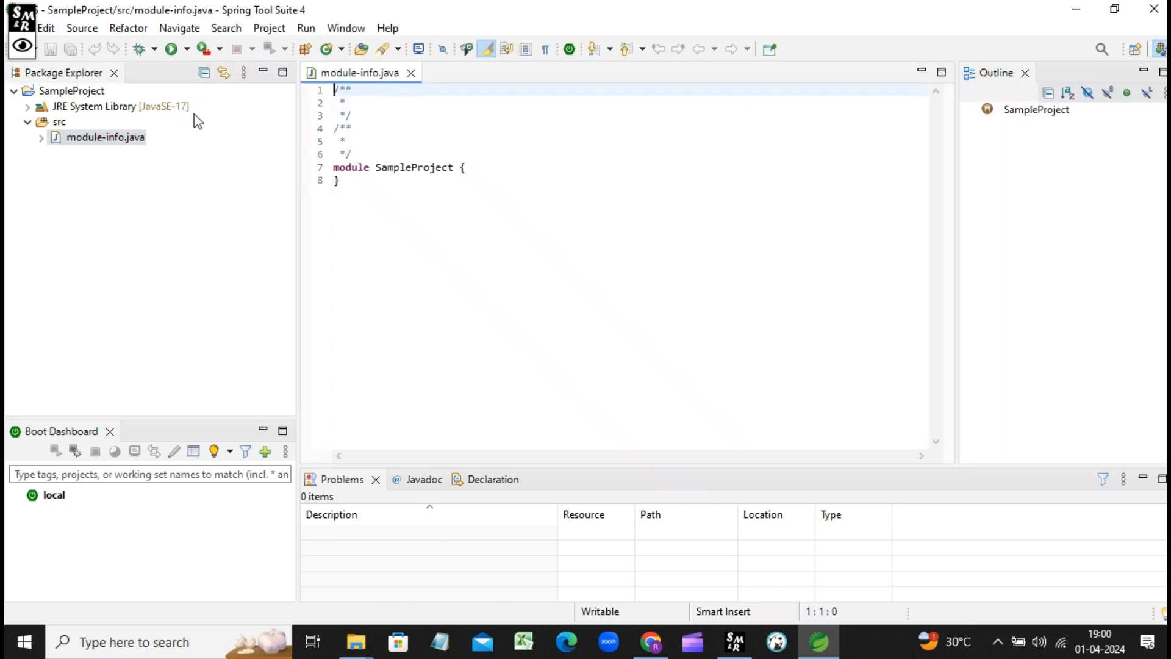
pyautogui.click(444, 180)
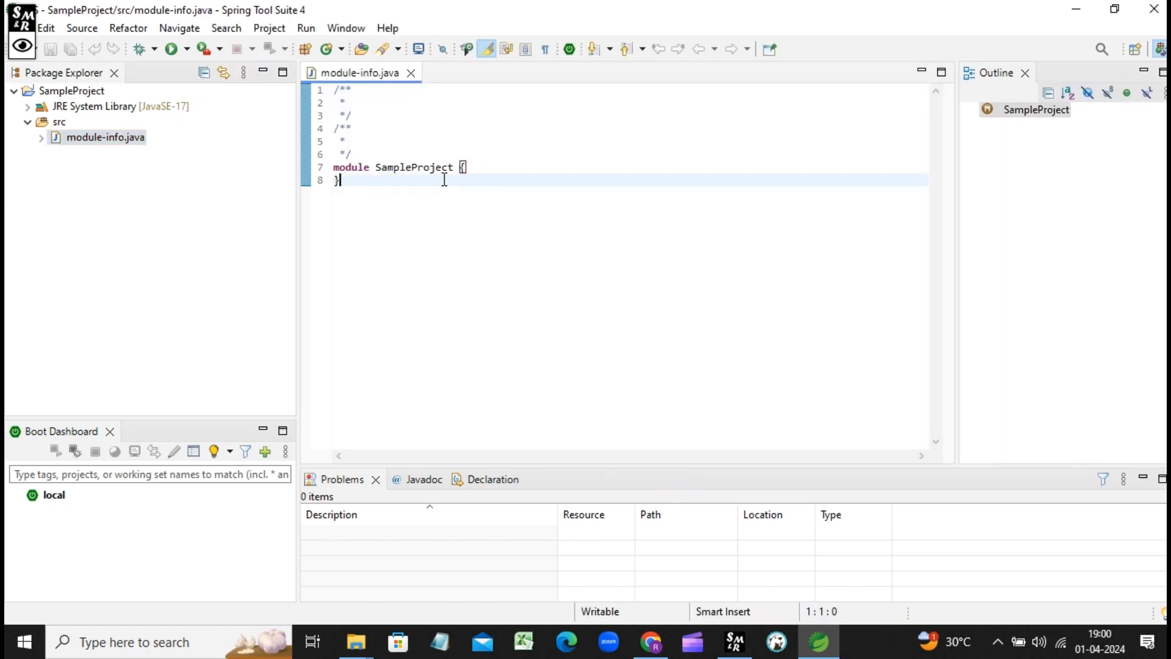
pyautogui.moveTo(365, 212); pyautogui.dragTo(339, 150)
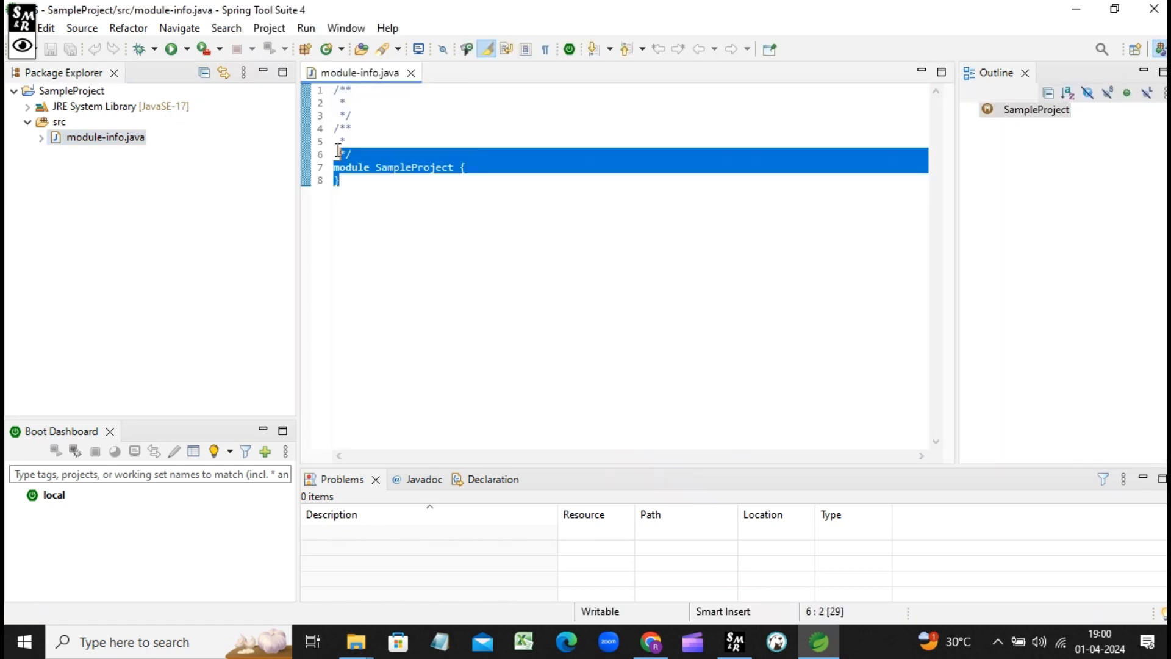
pyautogui.click(411, 73)
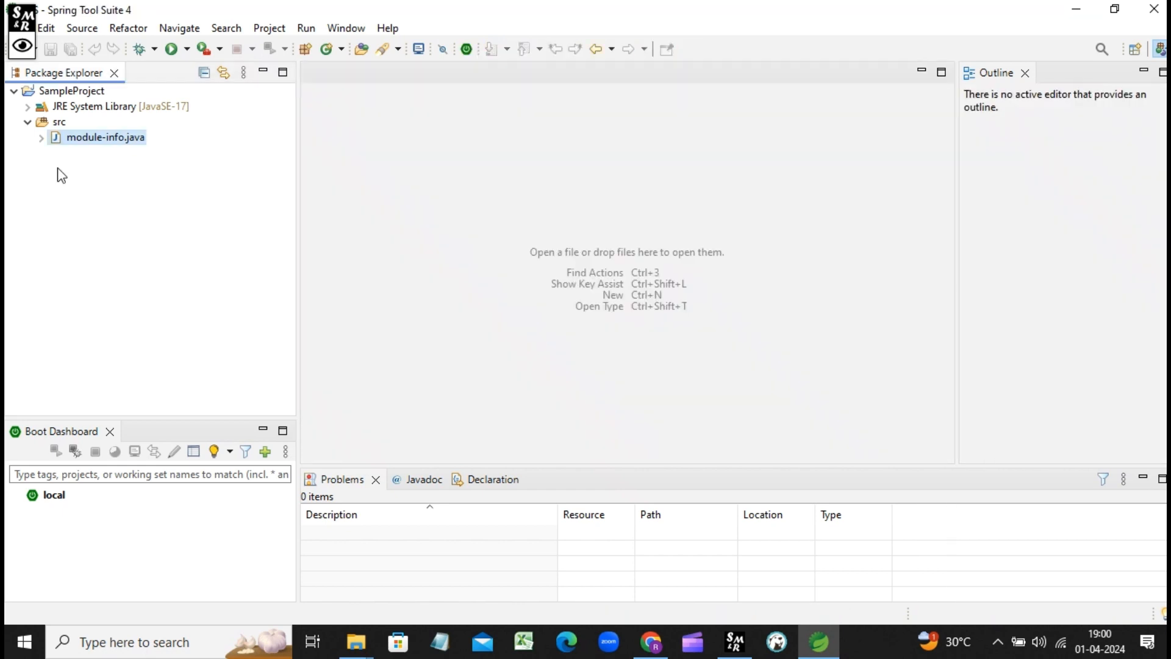
# Start a new Java class in the src folder with the name SampleClass and the package com.sample.demo.
pyautogui.click(58, 124)
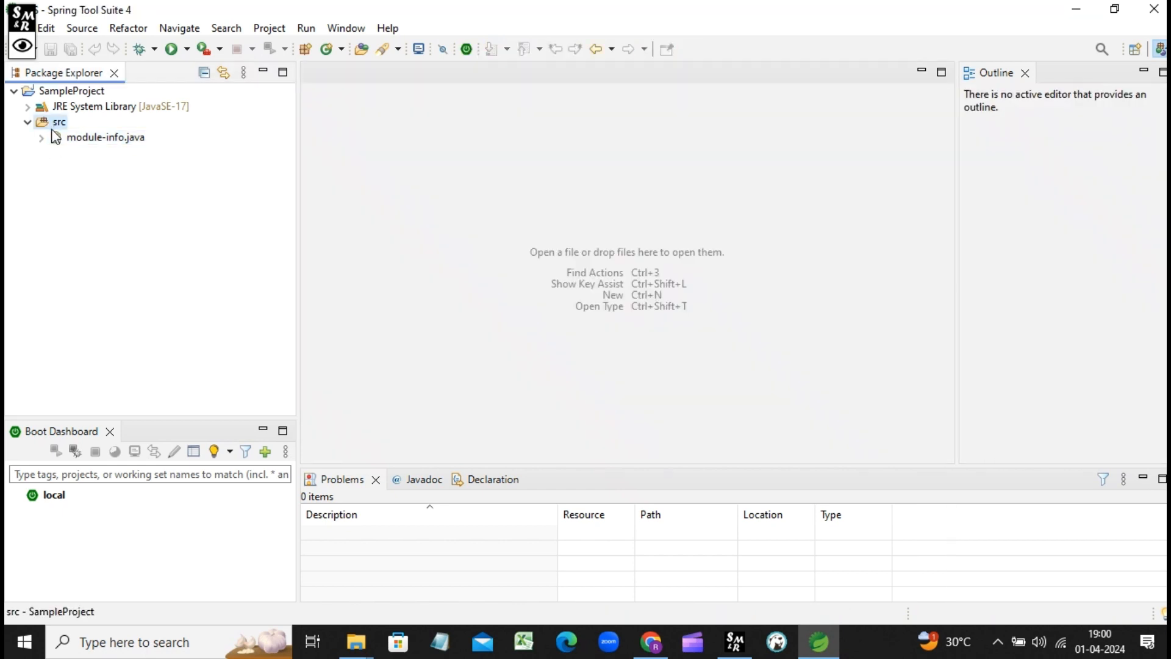
pyautogui.rightClick(59, 125)
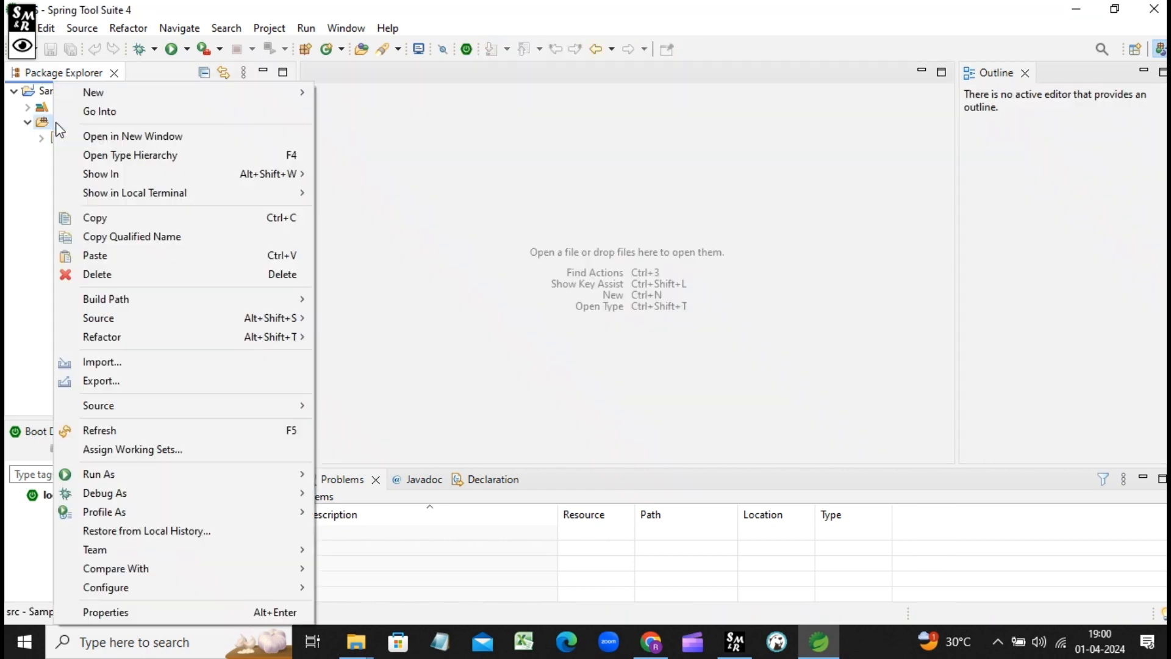
pyautogui.moveTo(108, 98)
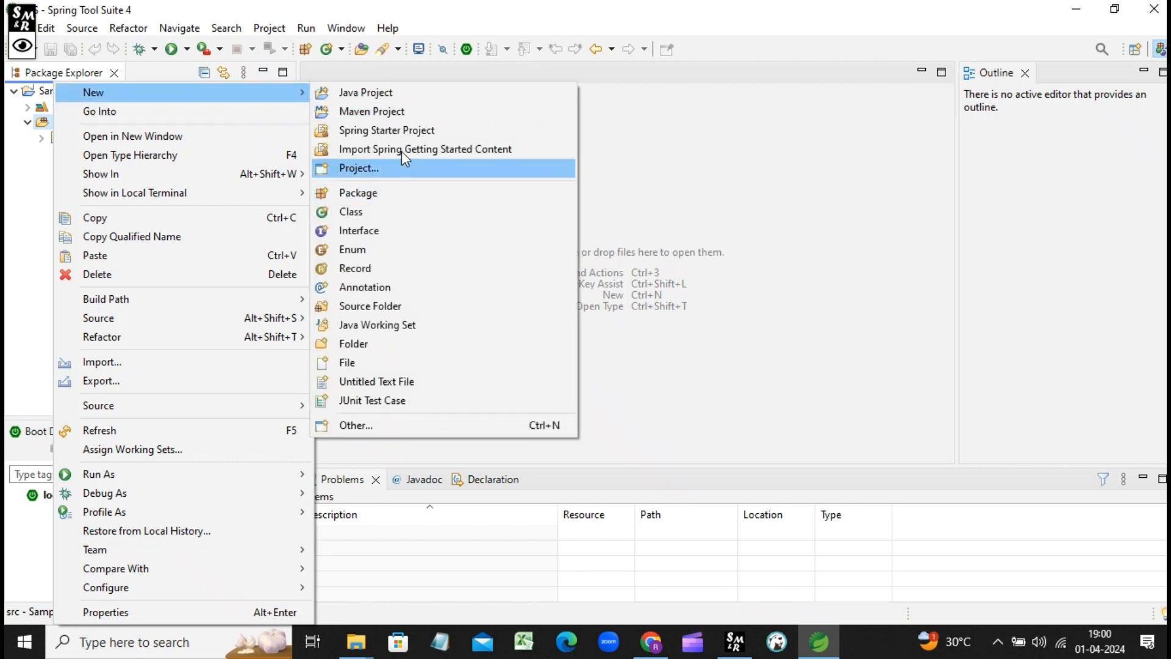
pyautogui.click(374, 213)
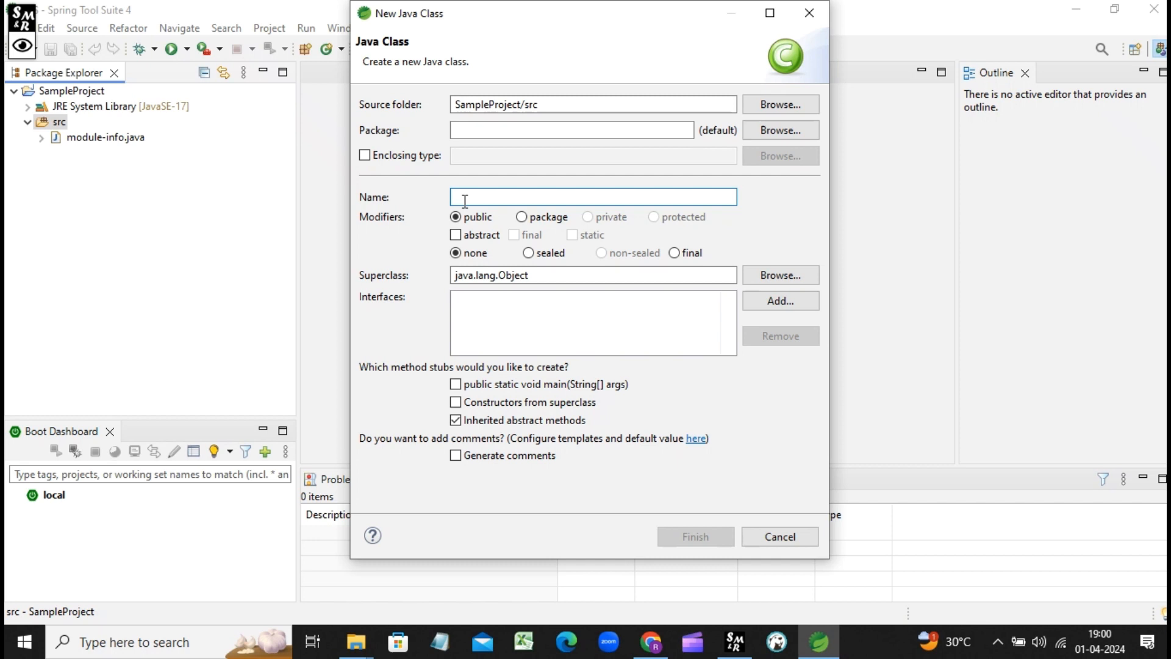
pyautogui.write('SampleClass')
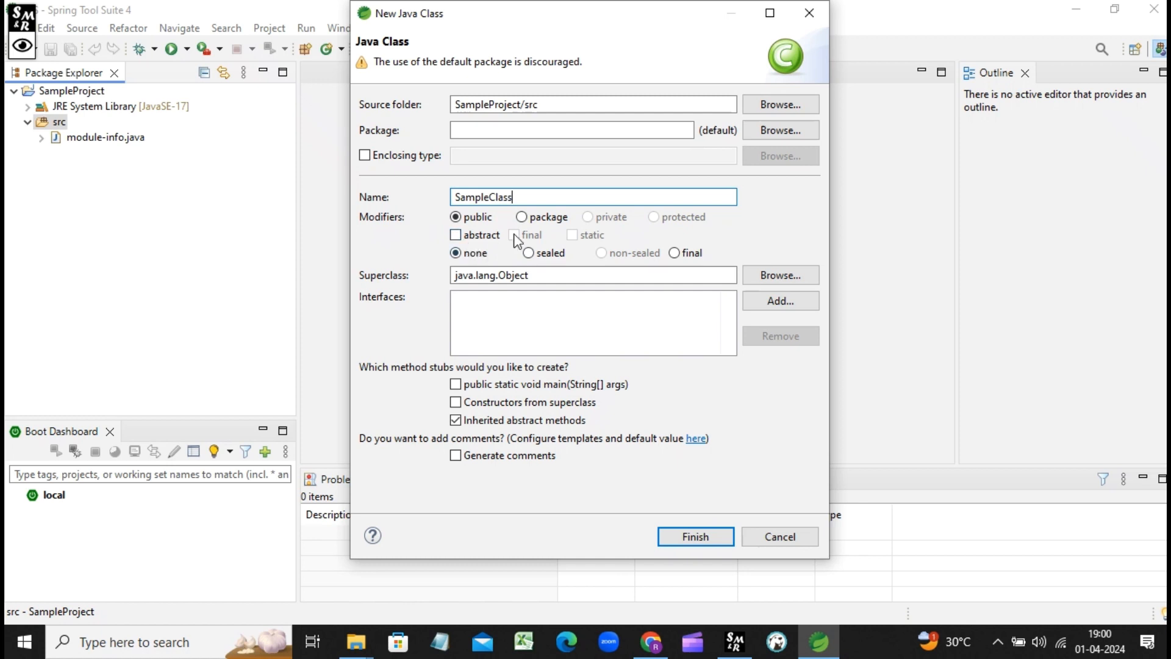
pyautogui.click(497, 130)
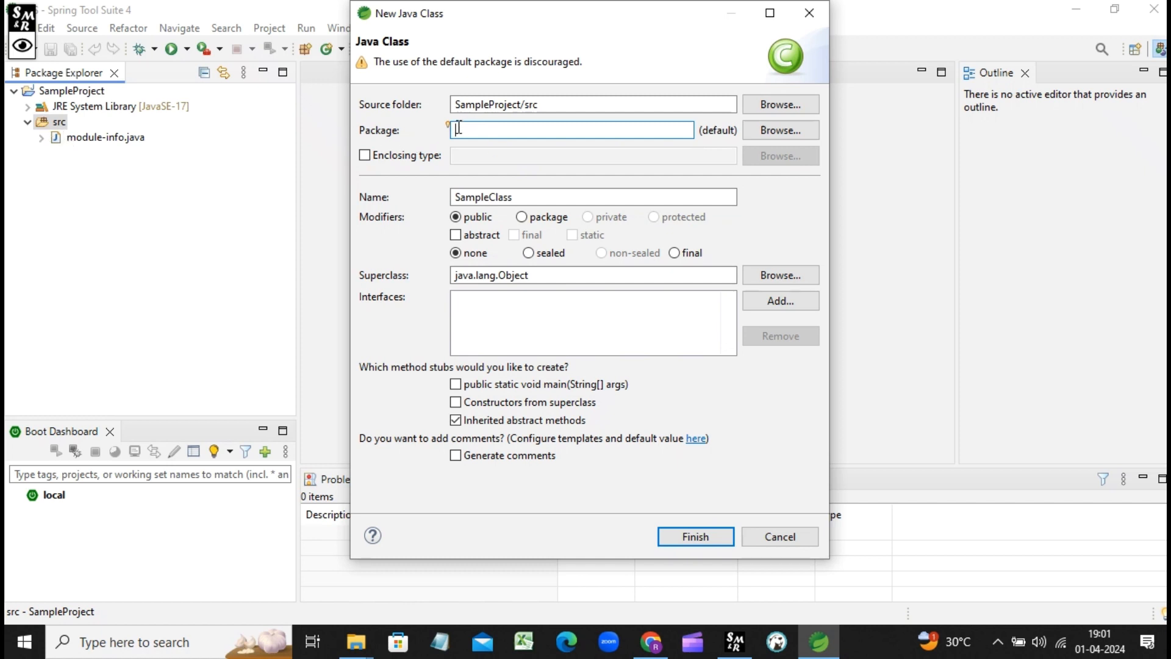
pyautogui.write('com.sample,')
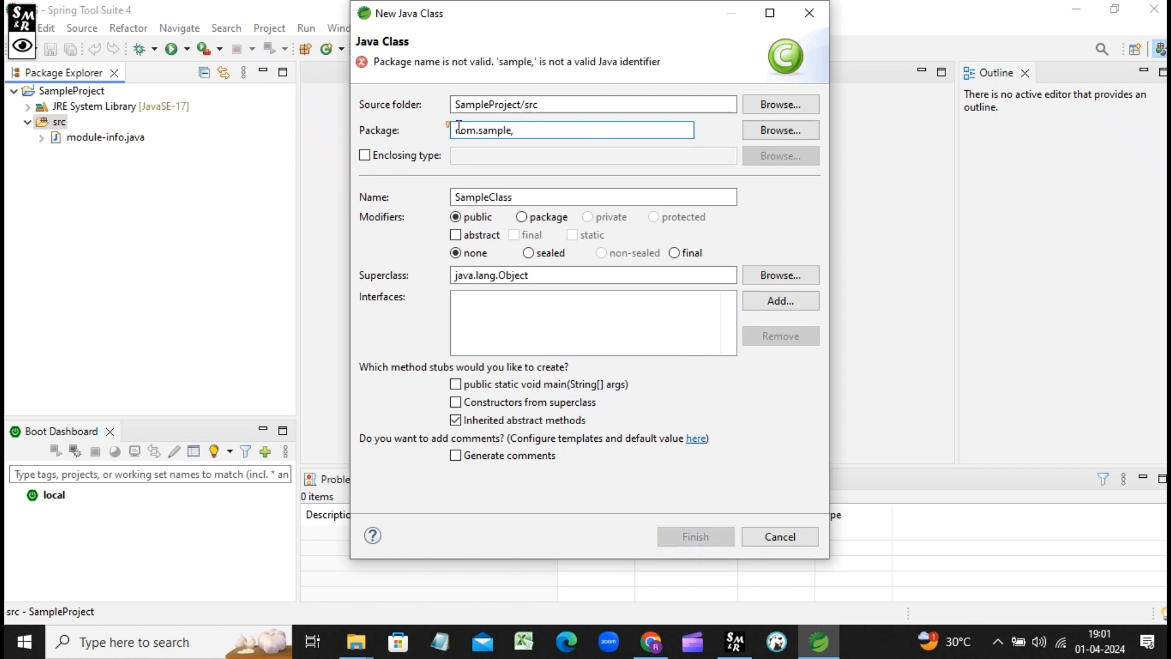
pyautogui.press('BackSpace')
pyautogui.write('.')
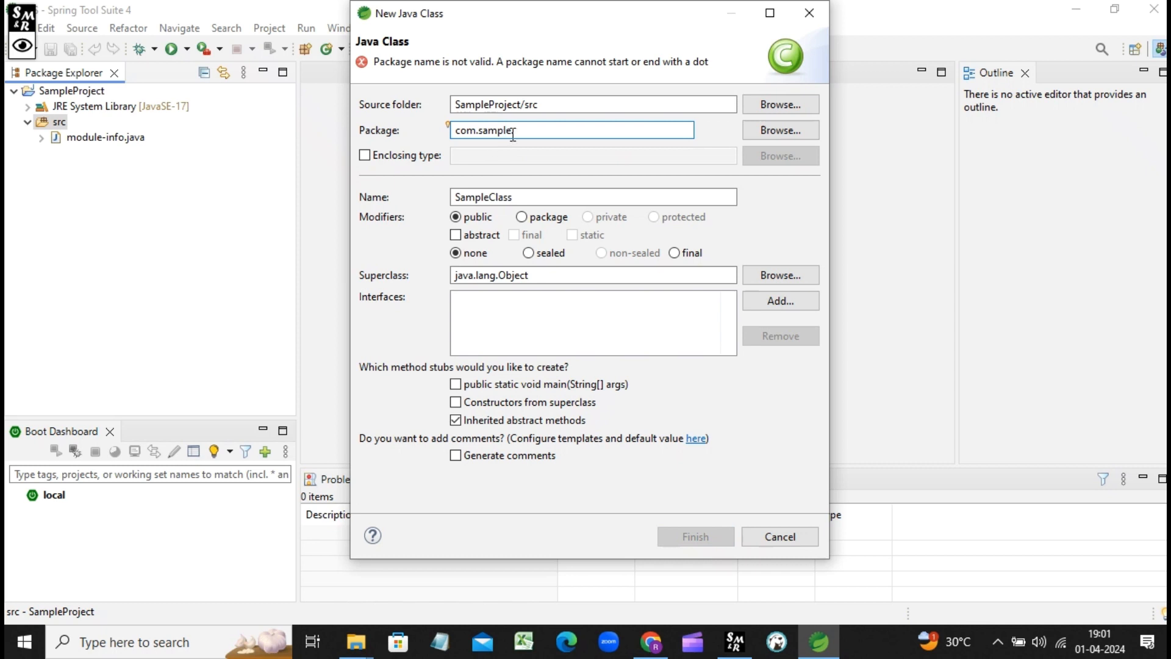
pyautogui.write('demp')
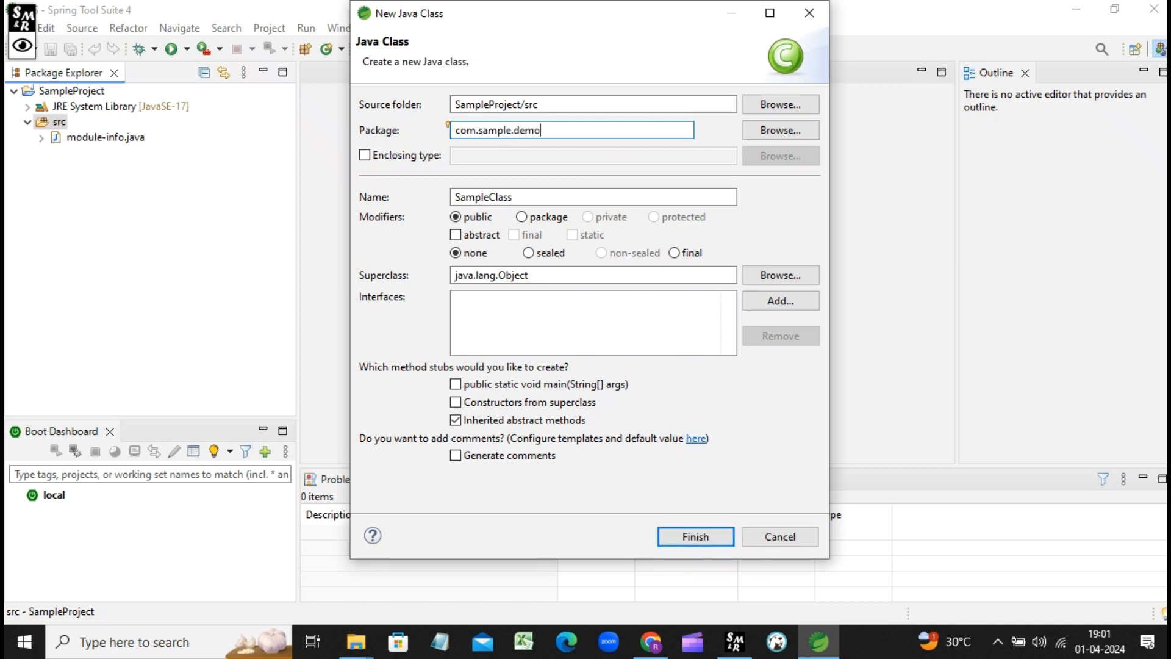
# Exclude the inherited abstract methods stub and include the public static void main(String[] args) stub for SampleClass.
pyautogui.click(510, 196)
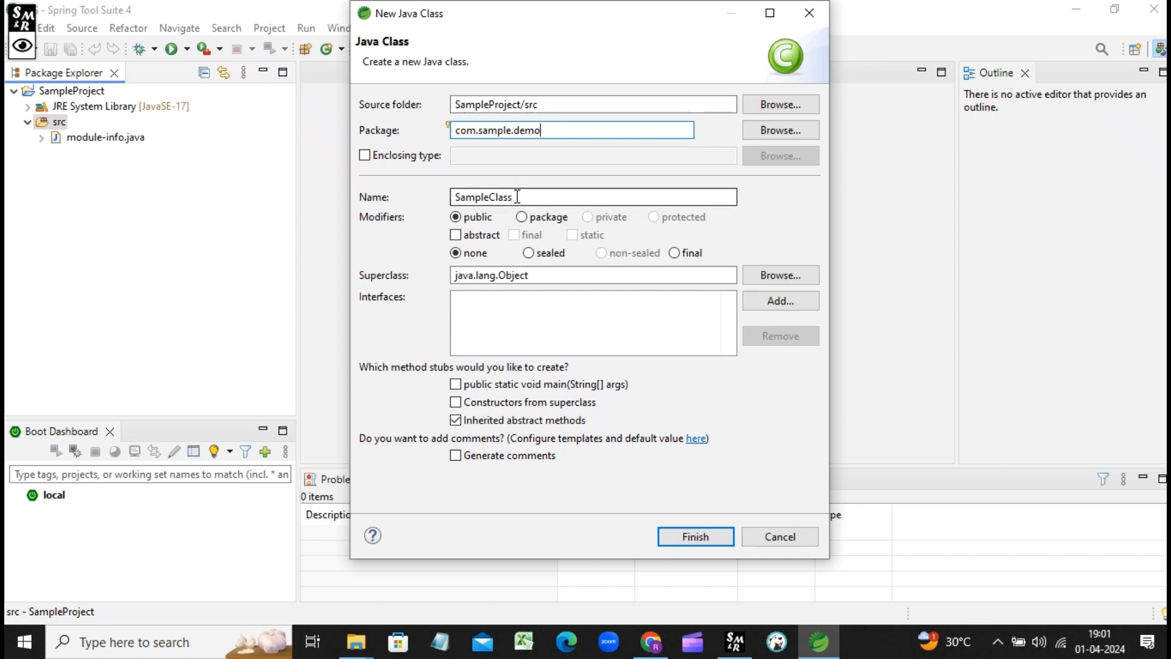
pyautogui.moveTo(510, 196); pyautogui.dragTo(459, 195)
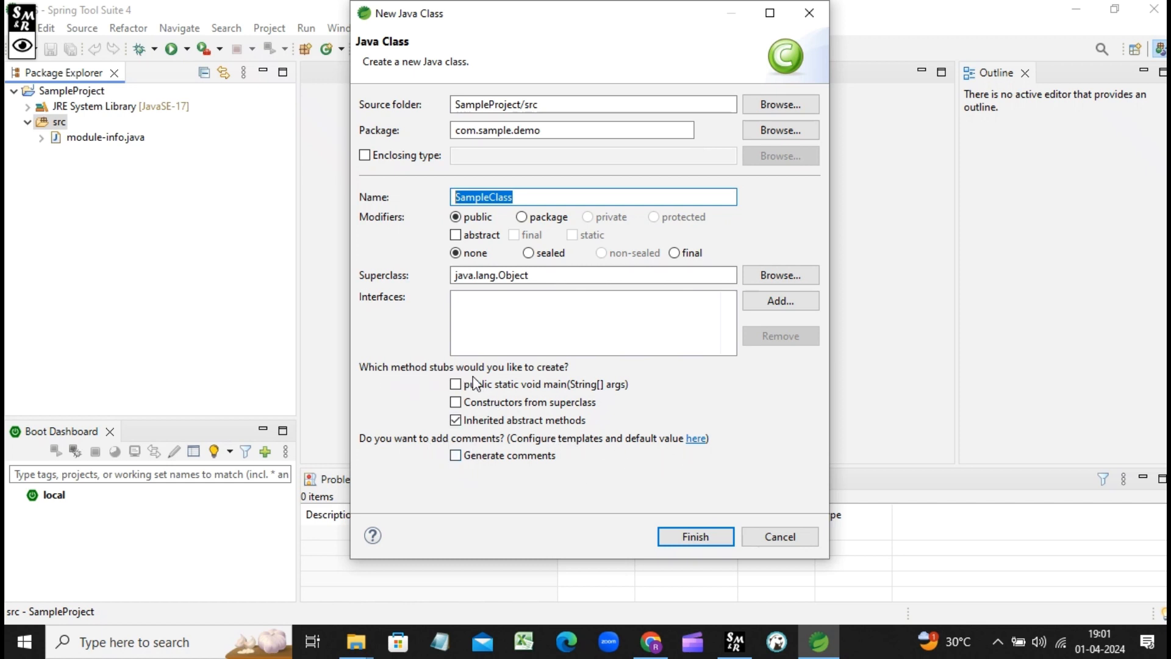
pyautogui.click(470, 422)
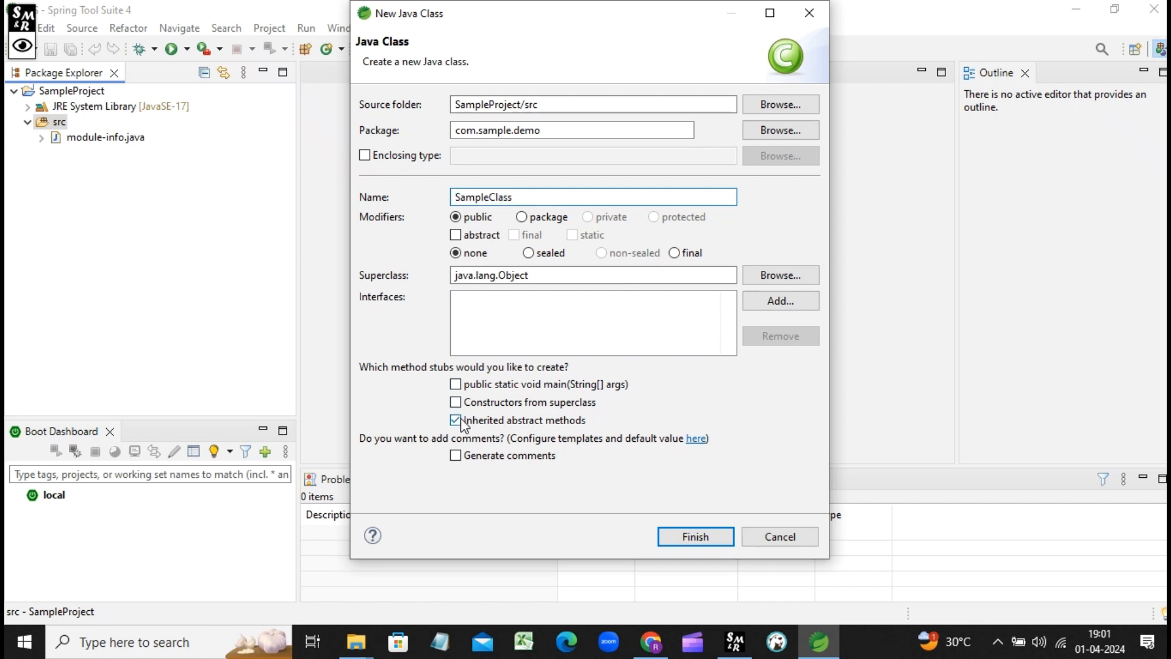
pyautogui.click(456, 384)
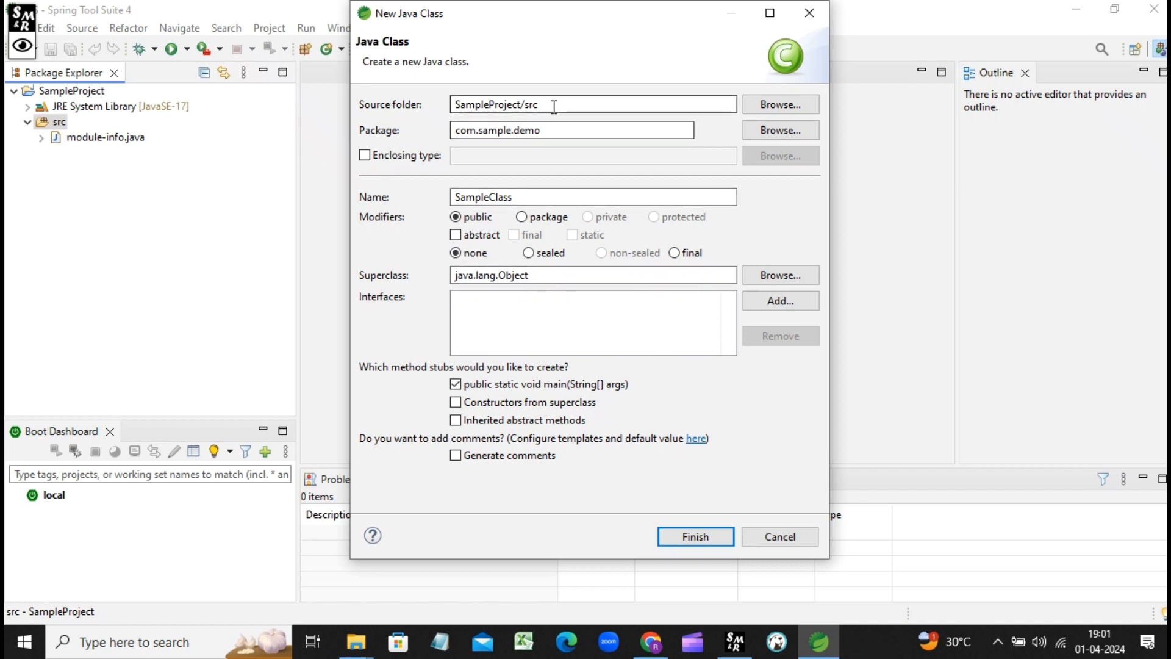
# Review the package, name and java.lang.Object superclass of the new class, and finish creating it.
pyautogui.moveTo(543, 130); pyautogui.dragTo(451, 130)
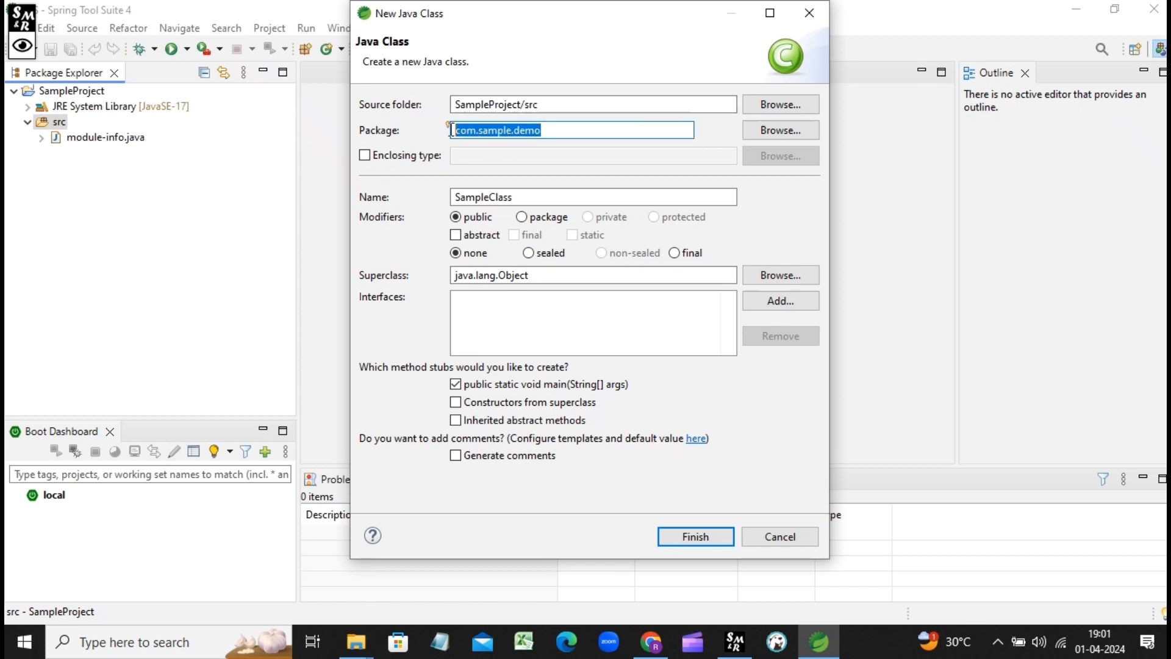
pyautogui.click(514, 195)
pyautogui.moveTo(514, 195); pyautogui.dragTo(455, 193)
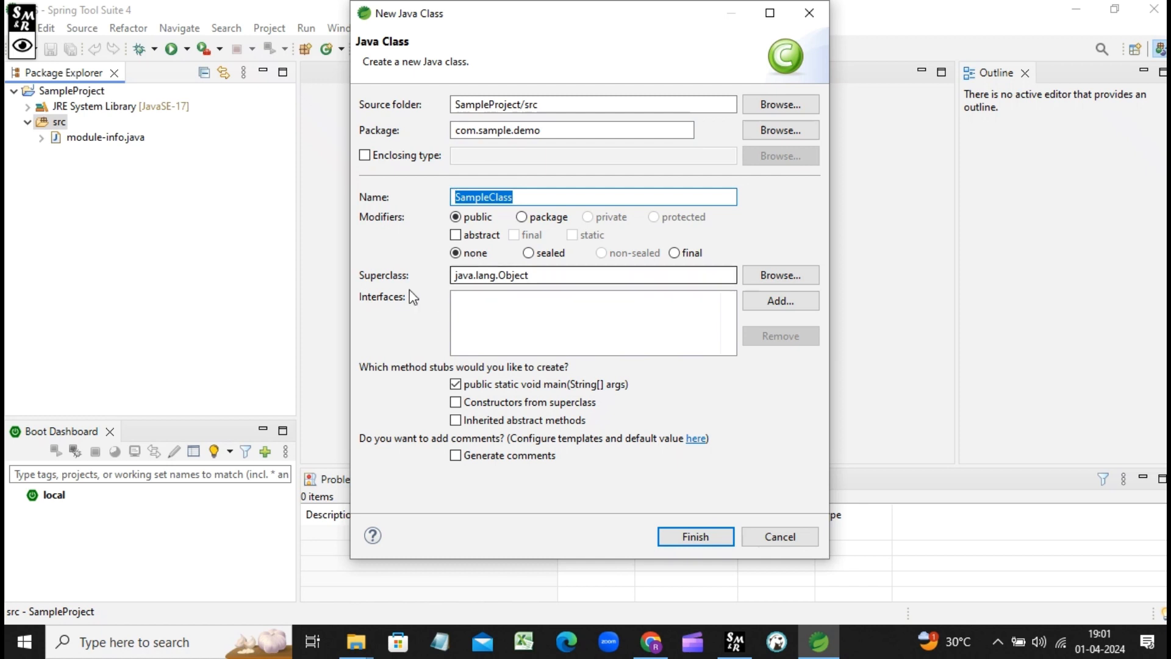
pyautogui.moveTo(529, 275); pyautogui.dragTo(445, 280)
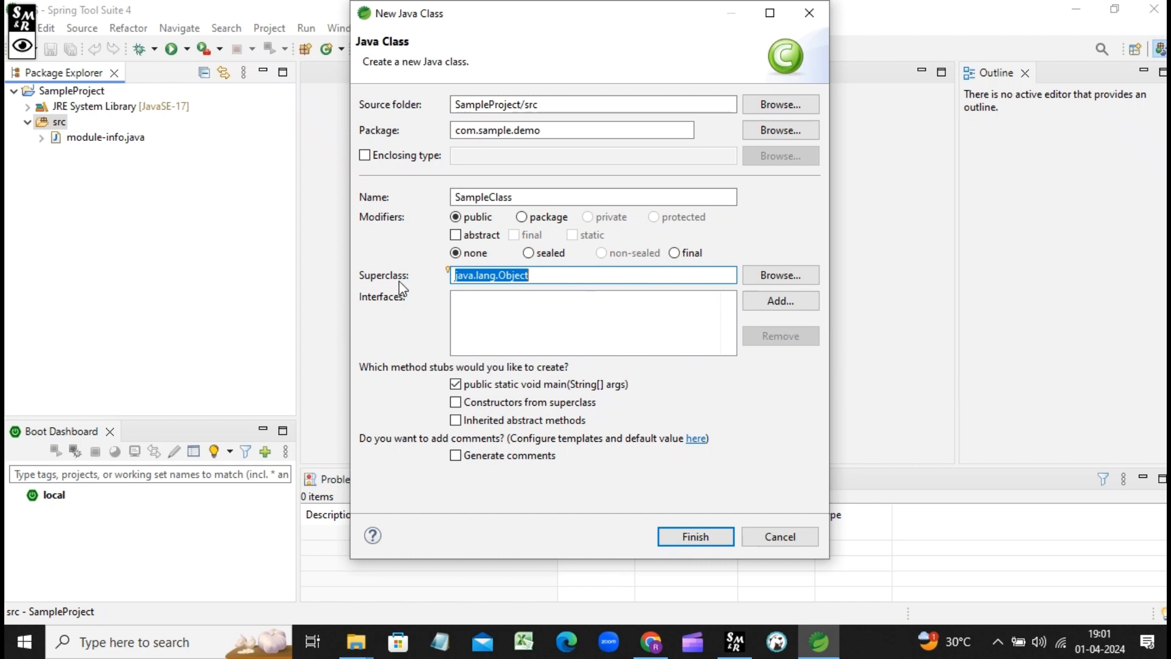
pyautogui.click(541, 275)
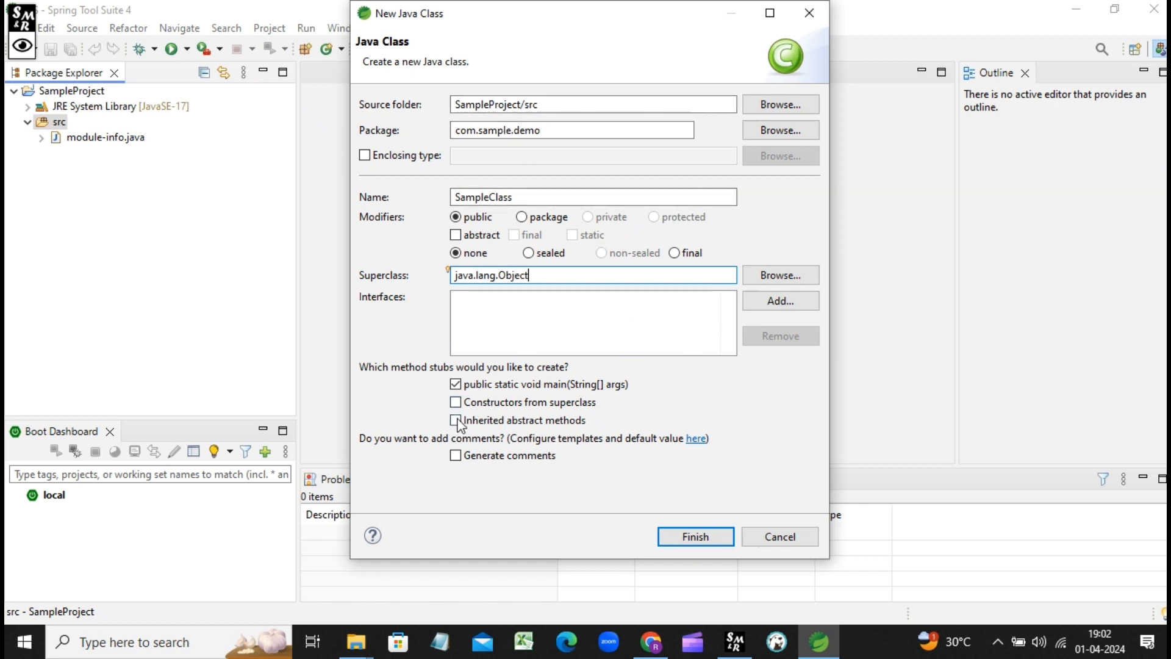
pyautogui.click(694, 537)
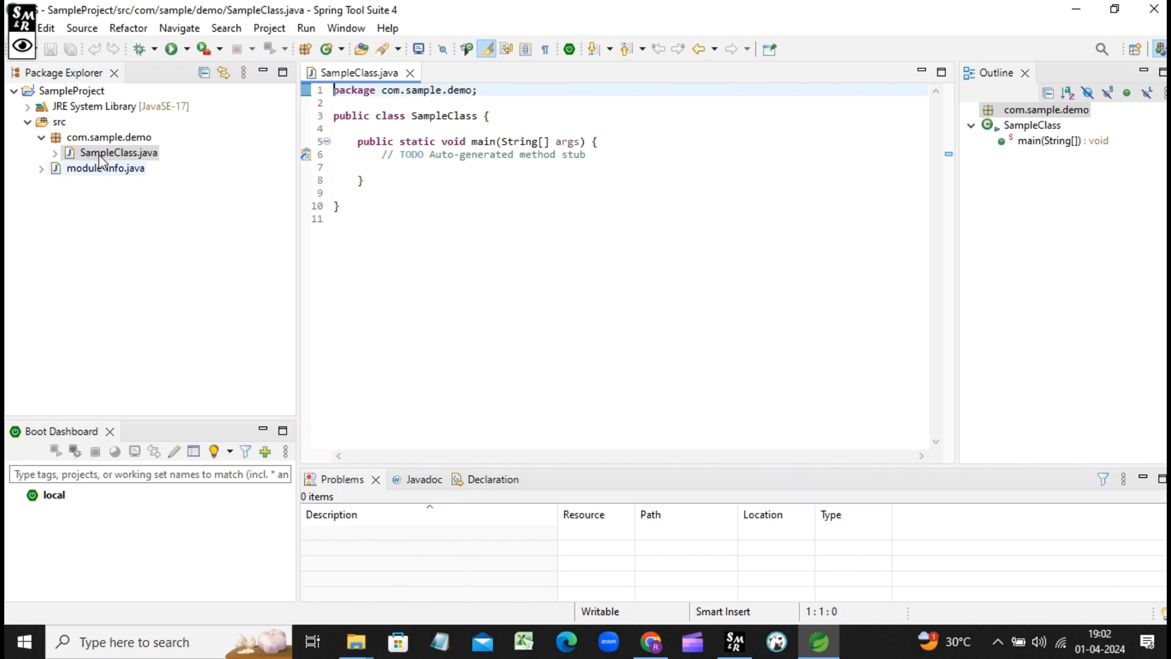
pyautogui.click(118, 141)
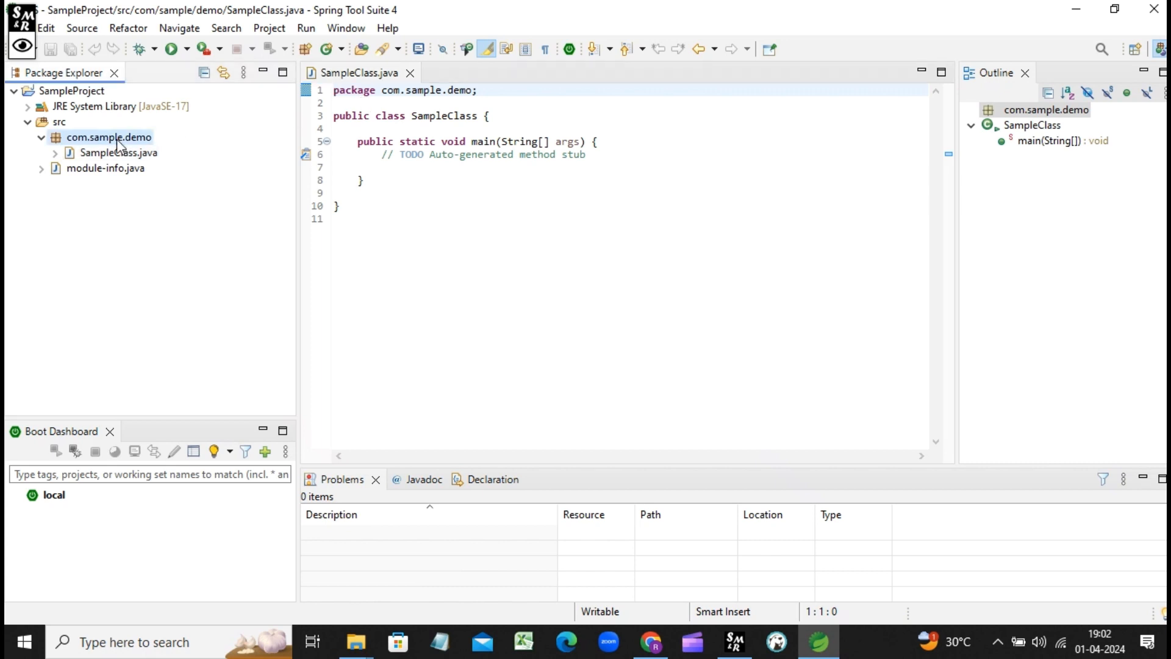
pyautogui.rightClick(78, 137)
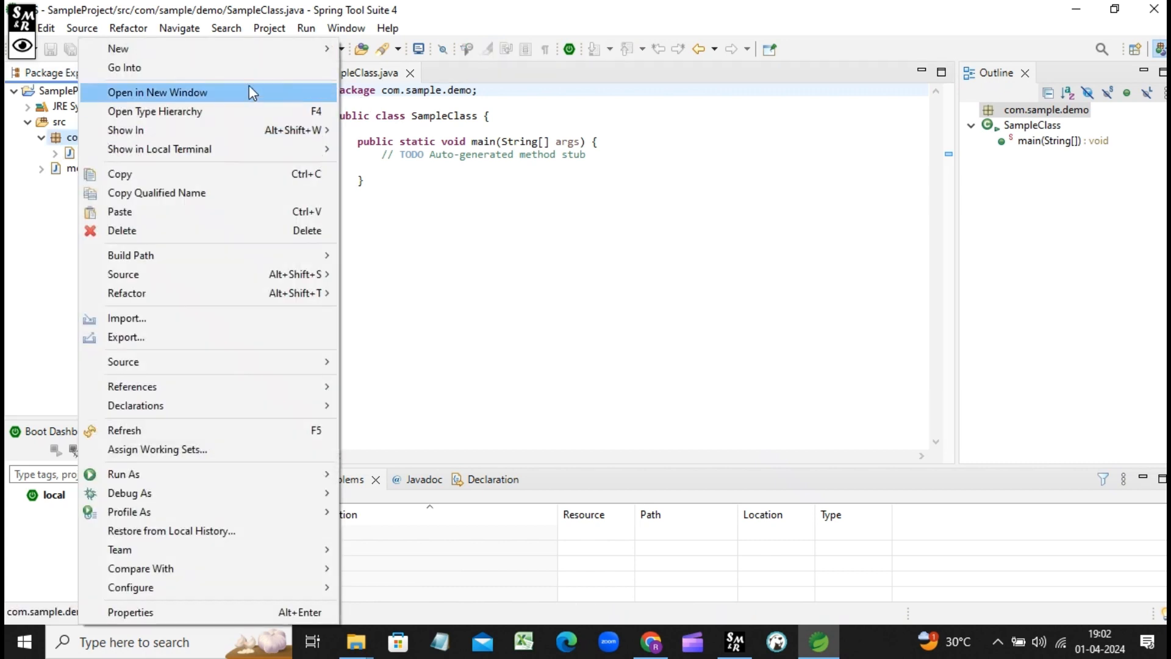
pyautogui.moveTo(265, 44)
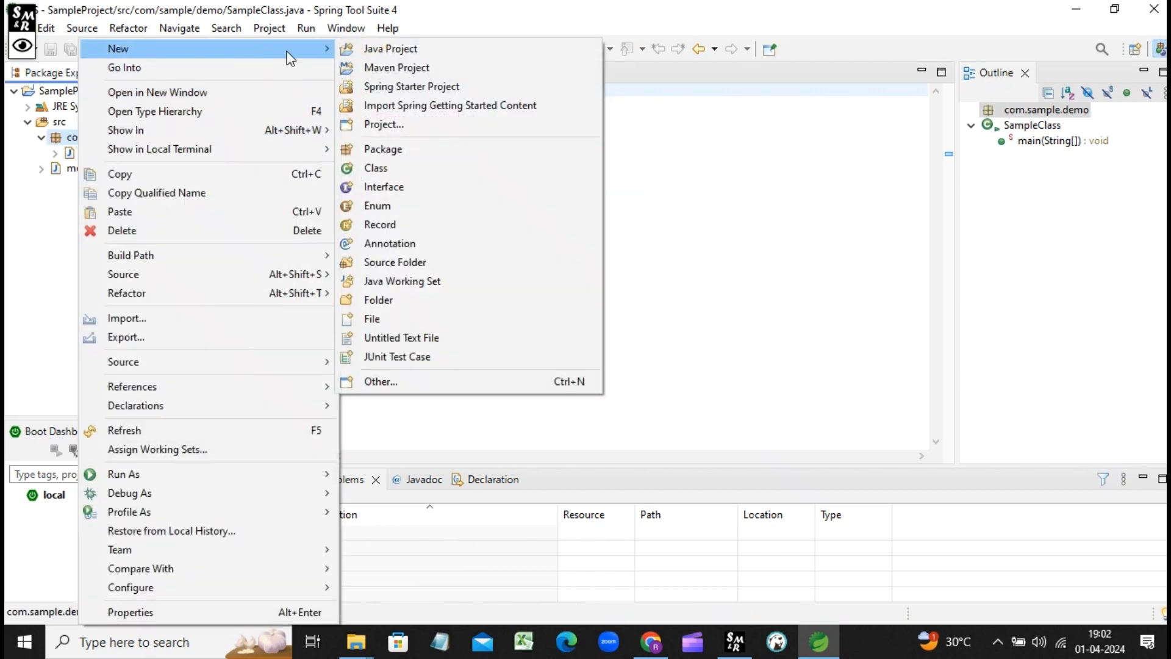
pyautogui.click(375, 171)
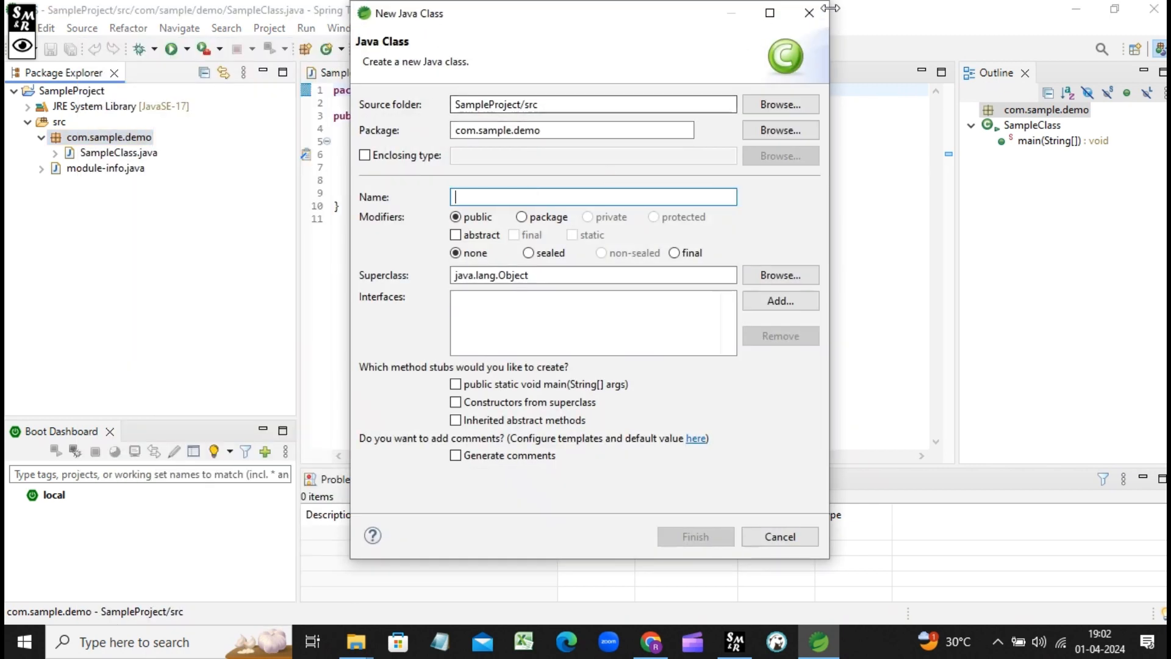
pyautogui.click(809, 13)
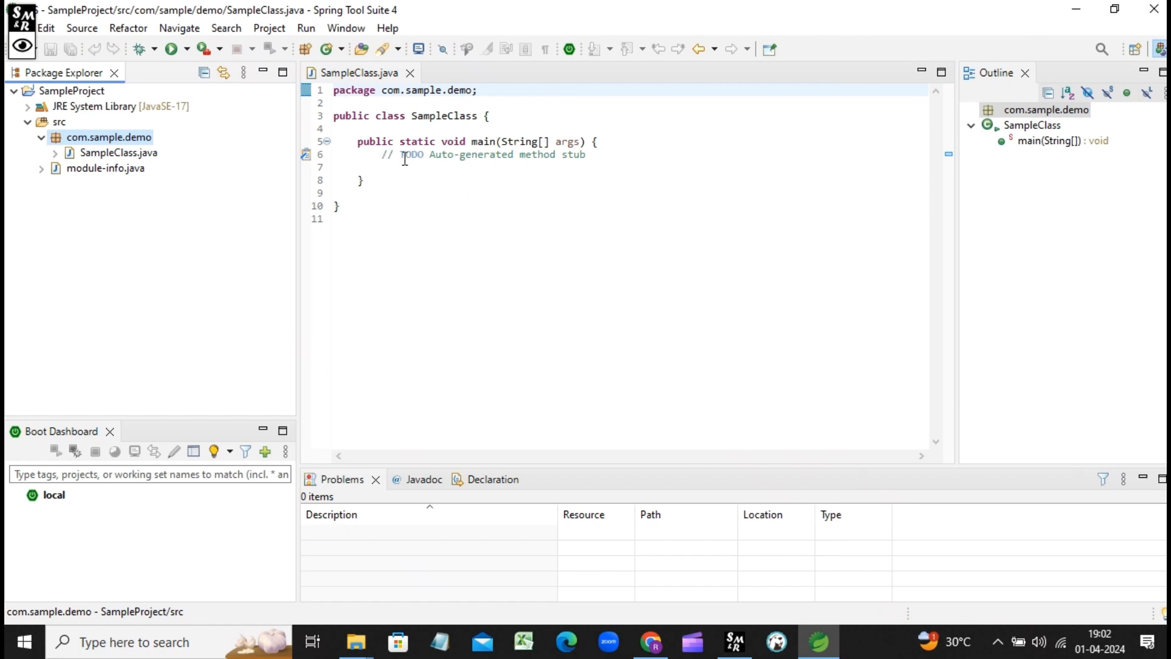
pyautogui.moveTo(366, 189); pyautogui.dragTo(351, 132)
pyautogui.click(384, 155)
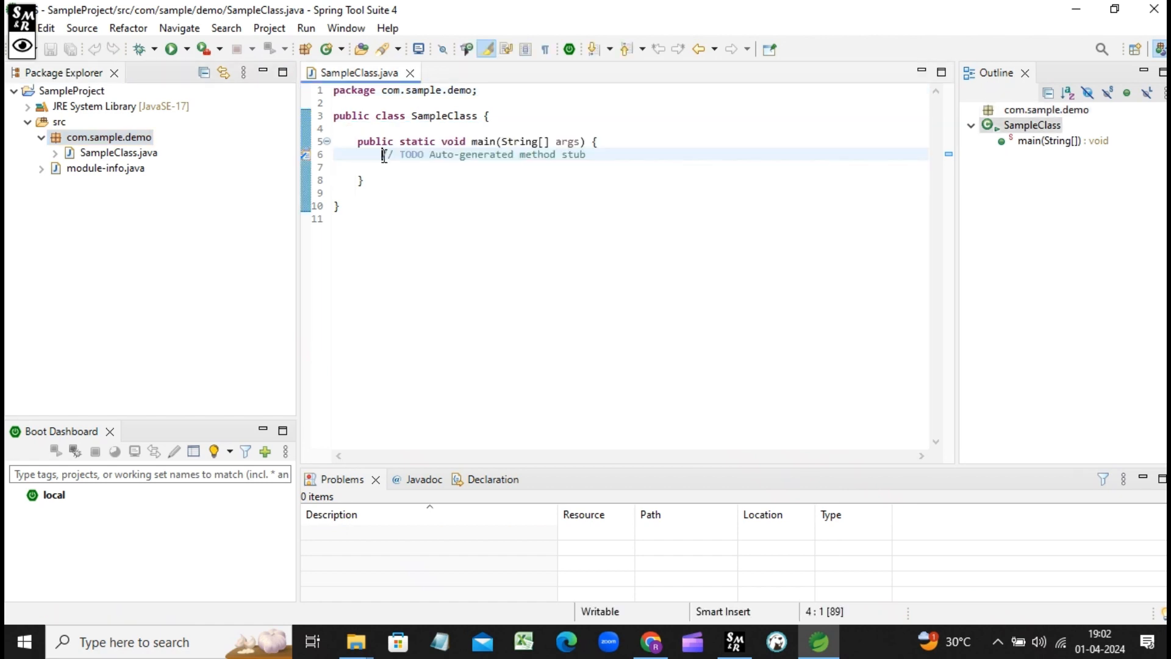
pyautogui.moveTo(381, 193); pyautogui.dragTo(351, 132)
pyautogui.click(390, 195)
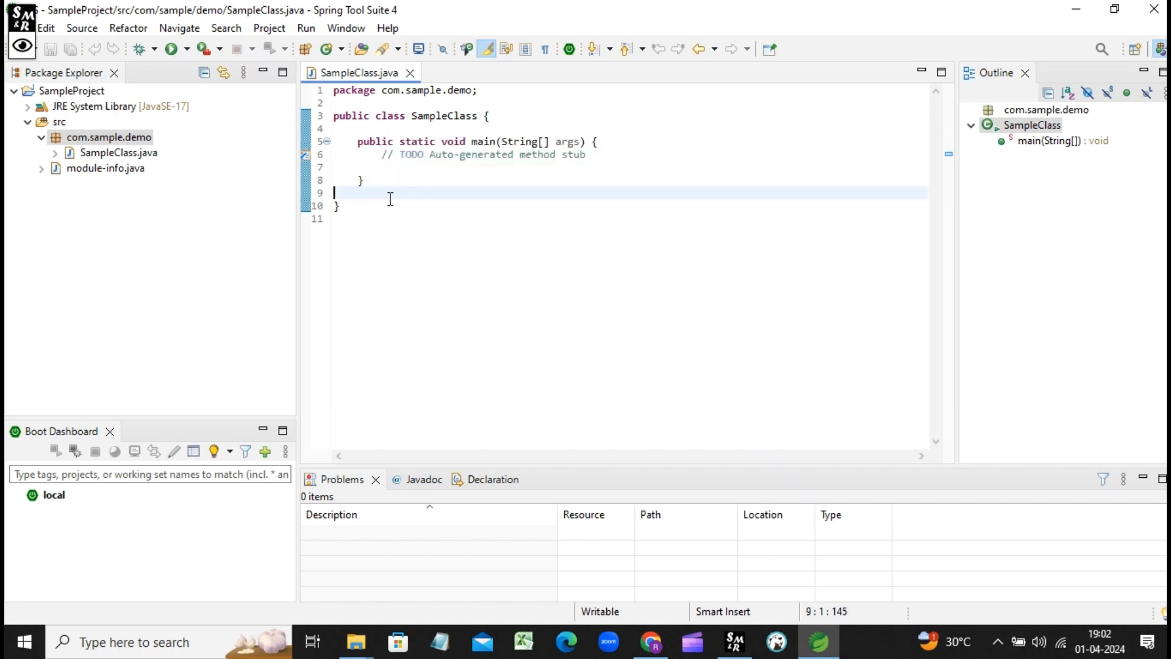
# Add the statement System.out.println("Hi Welocme Java"); on line 7 inside the main method and save SampleClass.java.
pyautogui.click(429, 170)
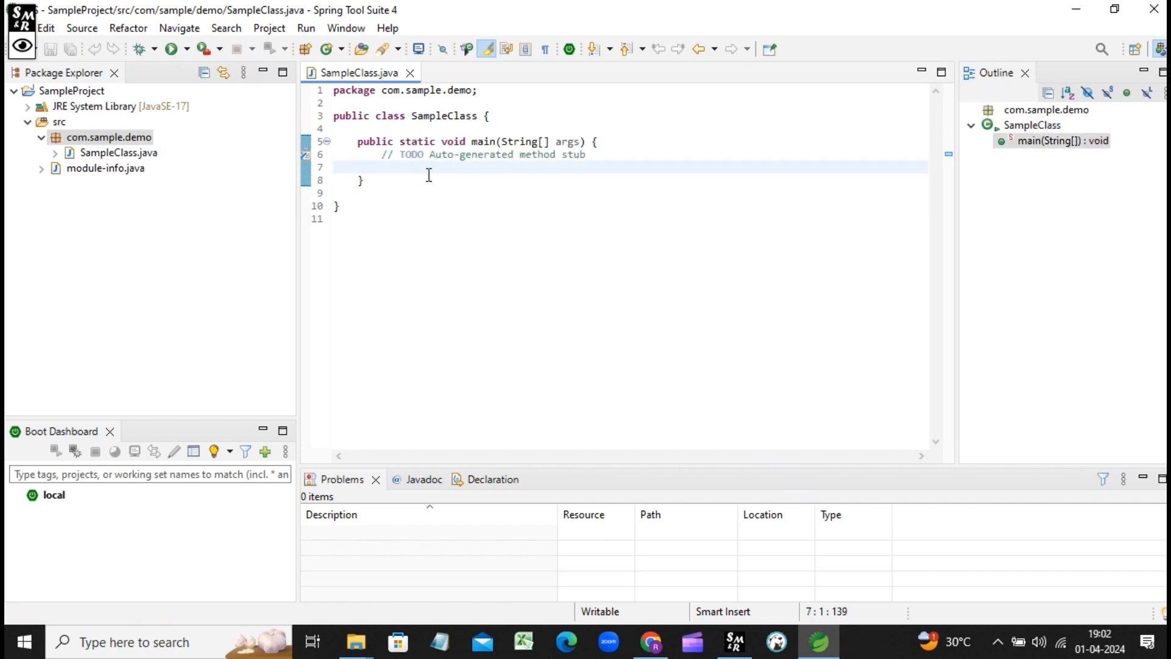
pyautogui.press('Tab')
pyautogui.press('Tab')
pyautogui.press('Tab')
pyautogui.press('Tab')
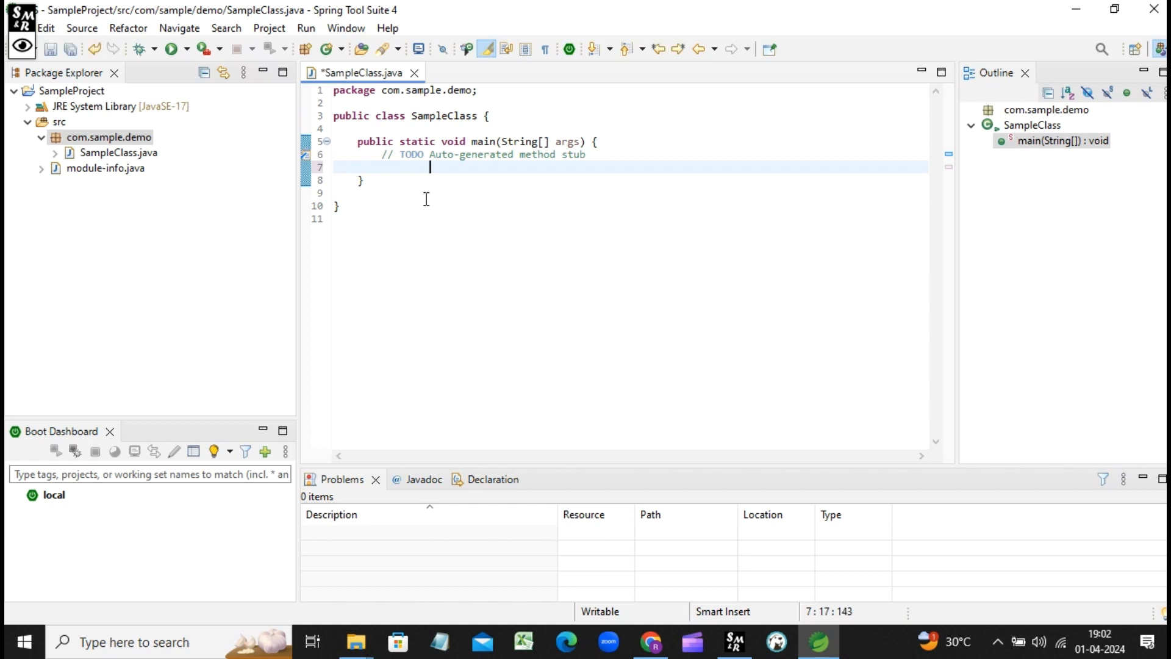
pyautogui.write('syso')
pyautogui.hotkey('ctrl', 'space')
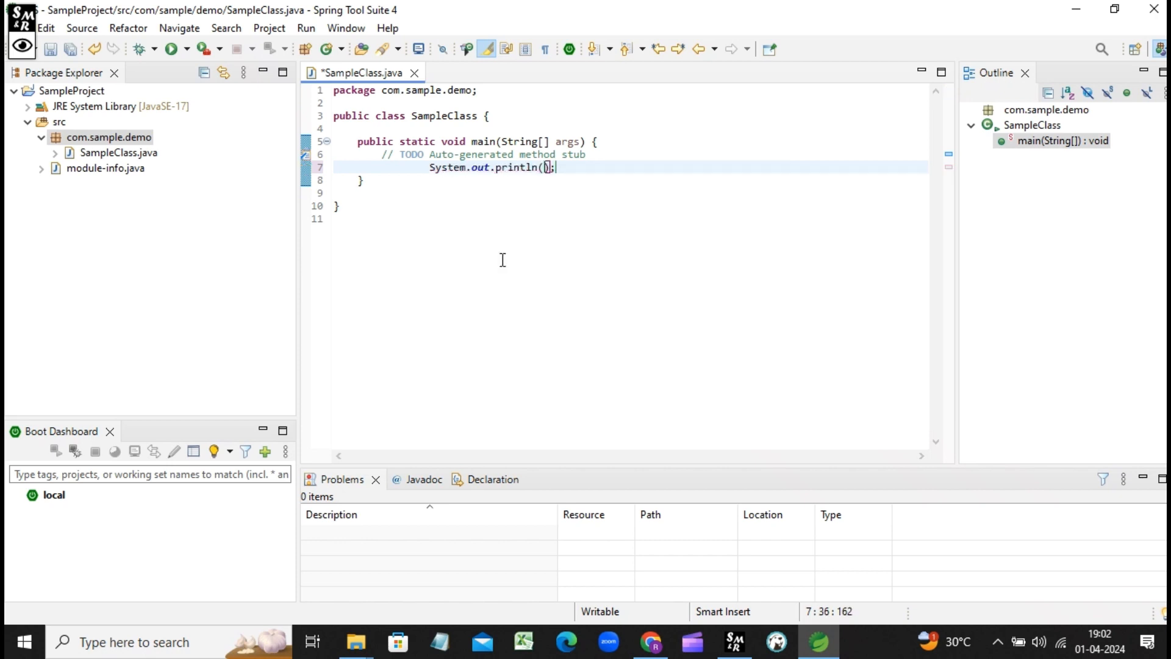
pyautogui.write('"Hi Welocme ')
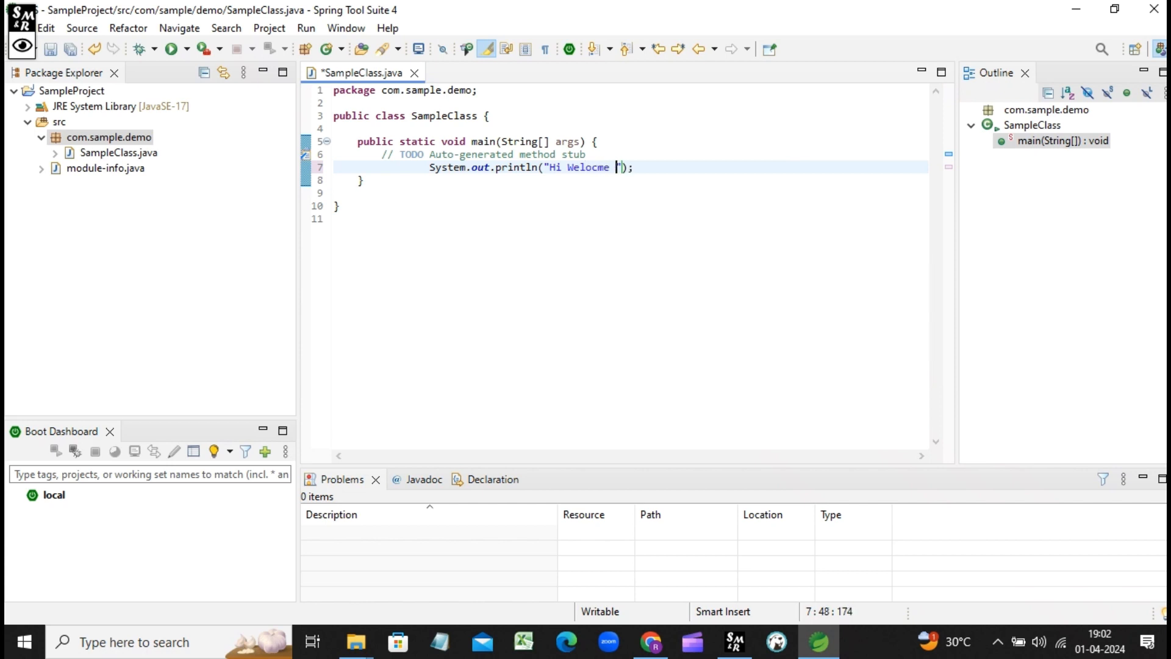
pyautogui.write('Java')
pyautogui.hotkey('ctrl', 's')
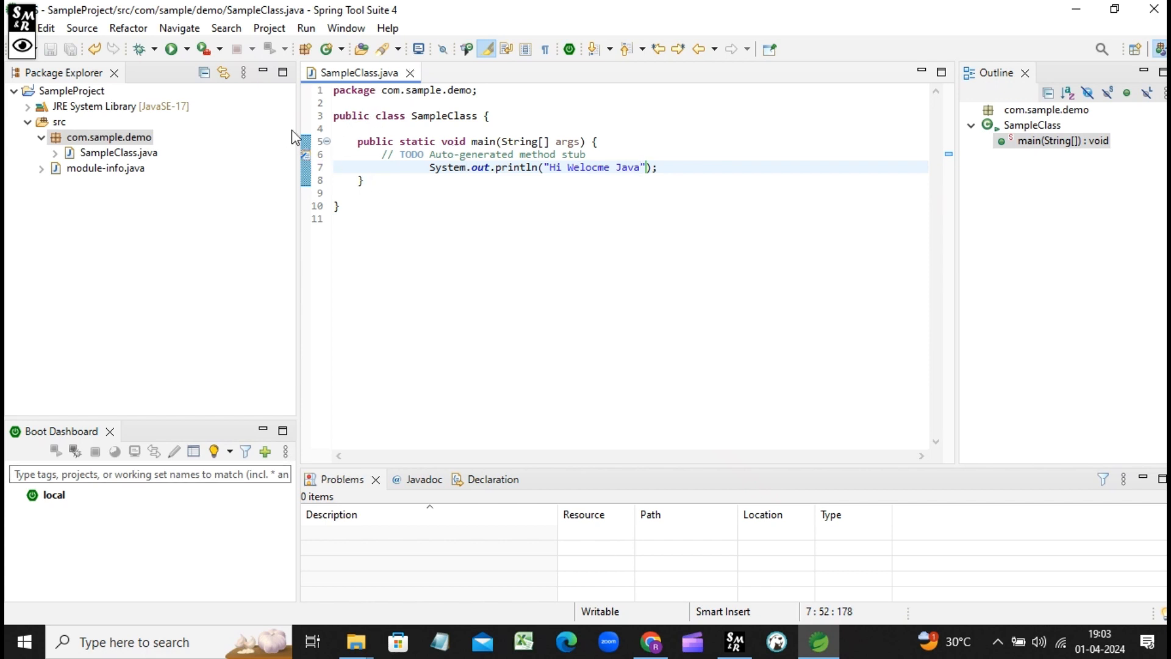
pyautogui.moveTo(347, 209); pyautogui.dragTo(329, 90)
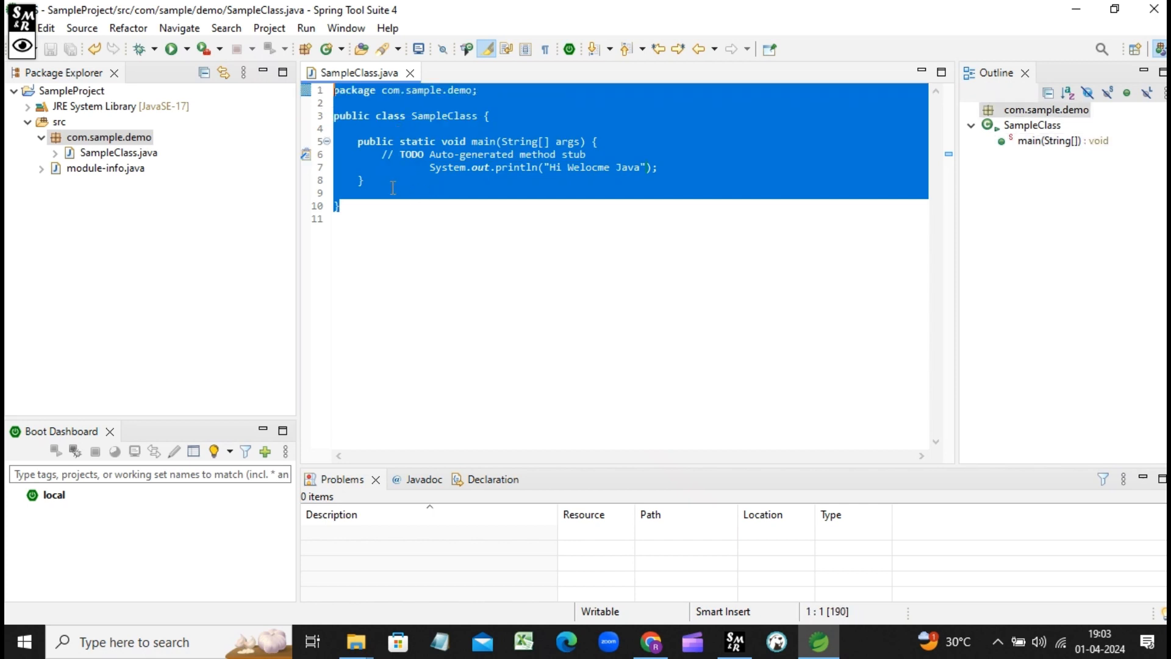
pyautogui.click(392, 189)
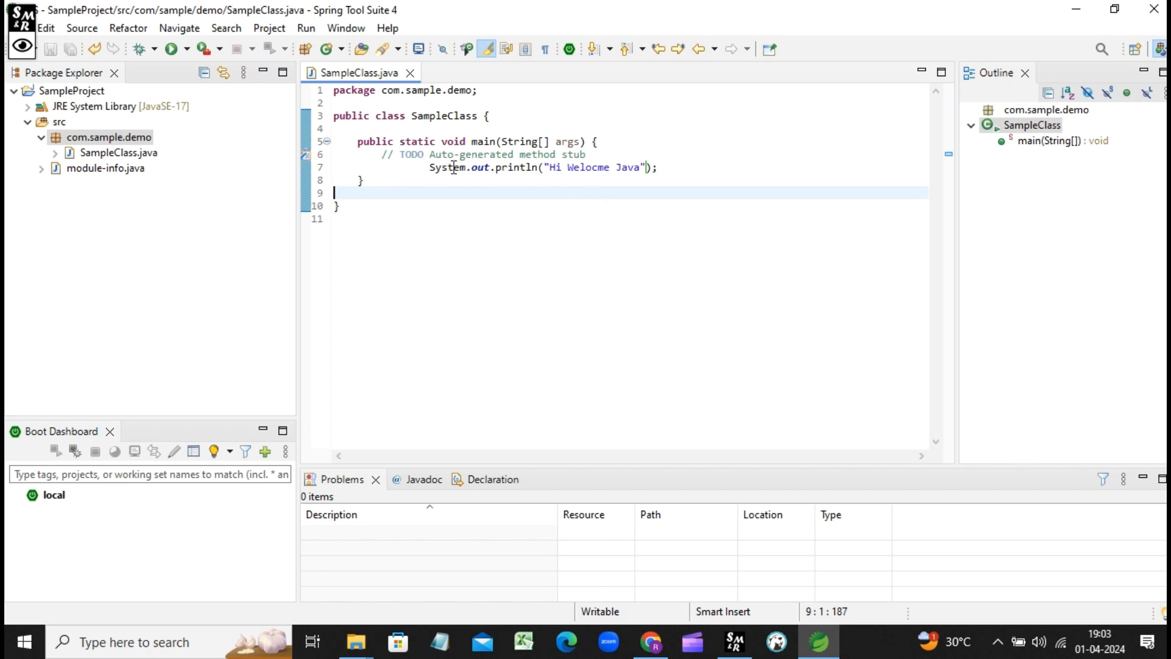
pyautogui.click(427, 166)
pyautogui.moveTo(353, 215); pyautogui.dragTo(381, 155)
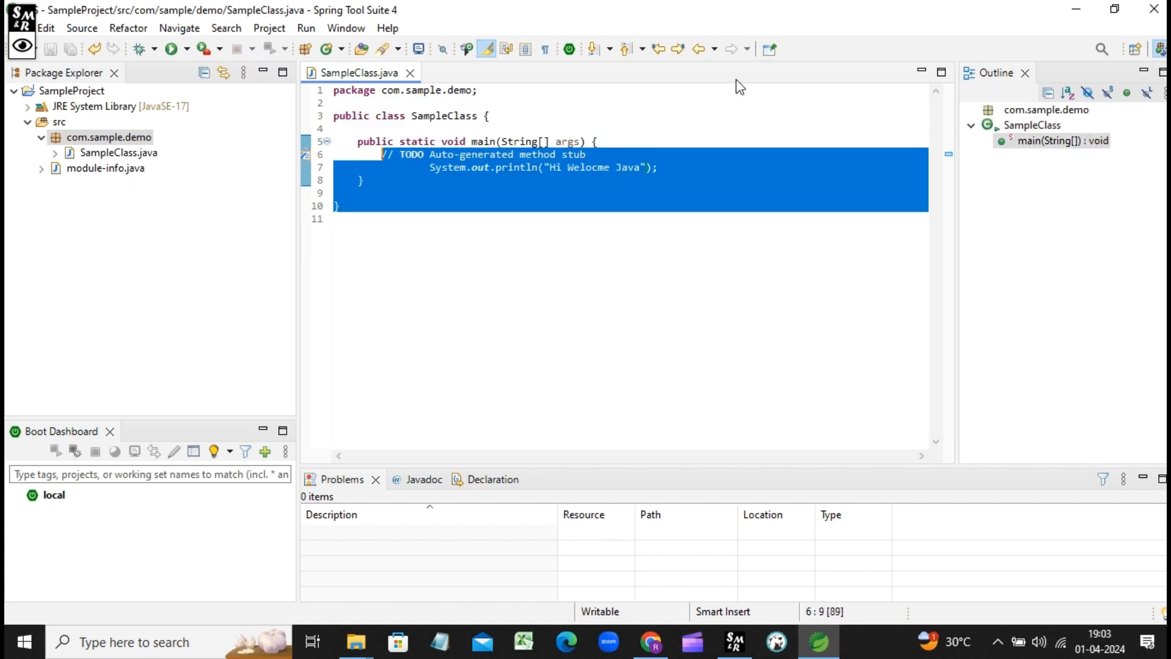
pyautogui.click(477, 220)
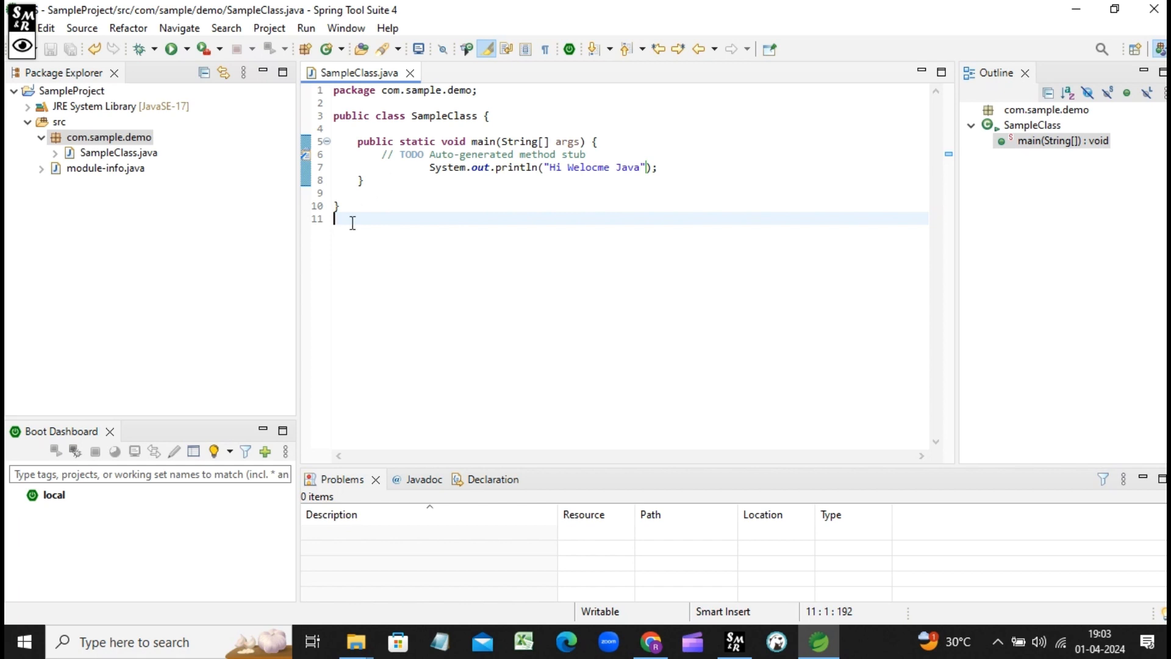
# Append the stray text fff after the println statement, save the file, and read the error marker's details on line 7.
pyautogui.click(676, 156)
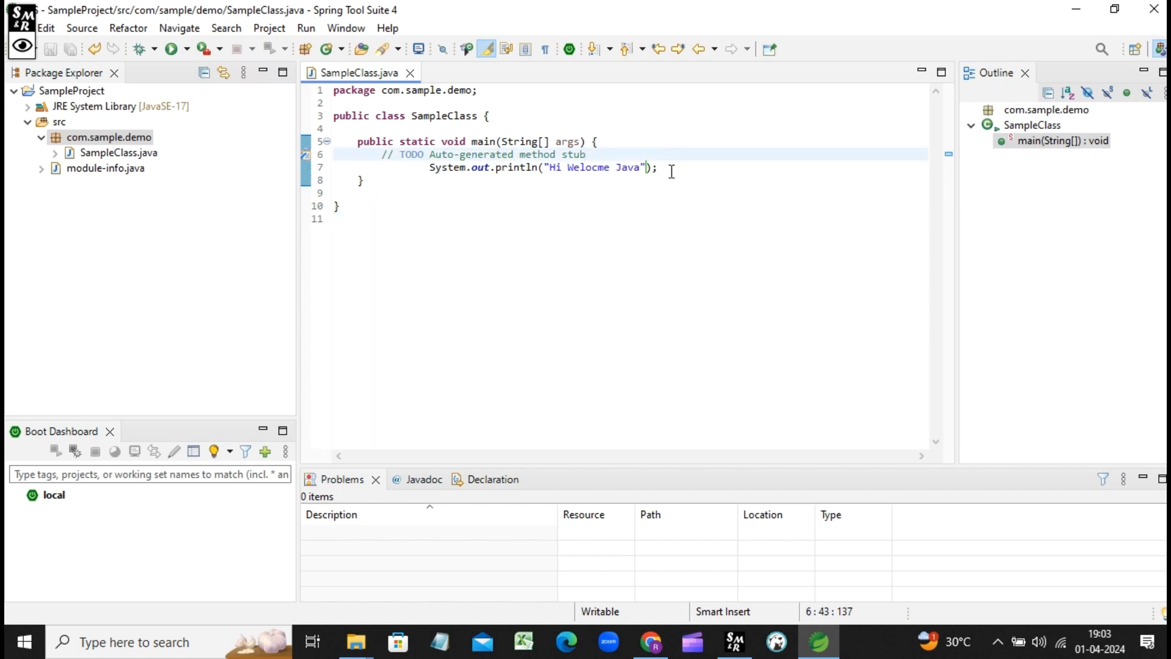
pyautogui.click(675, 168)
pyautogui.write('fff')
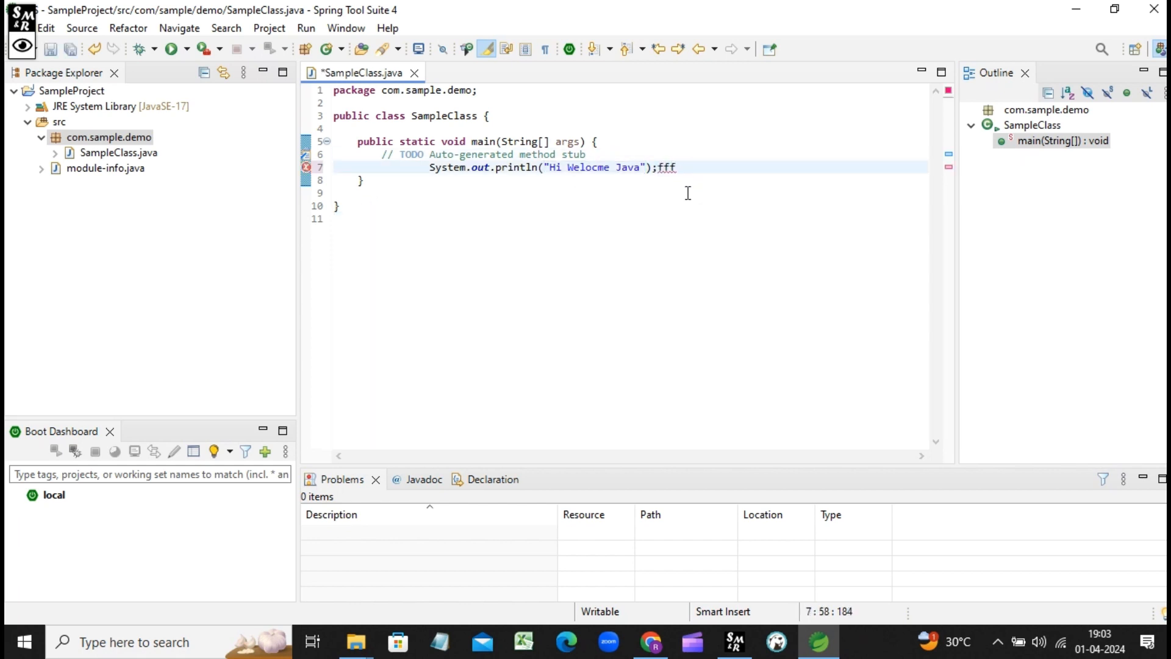
pyautogui.hotkey('ctrl', 's')
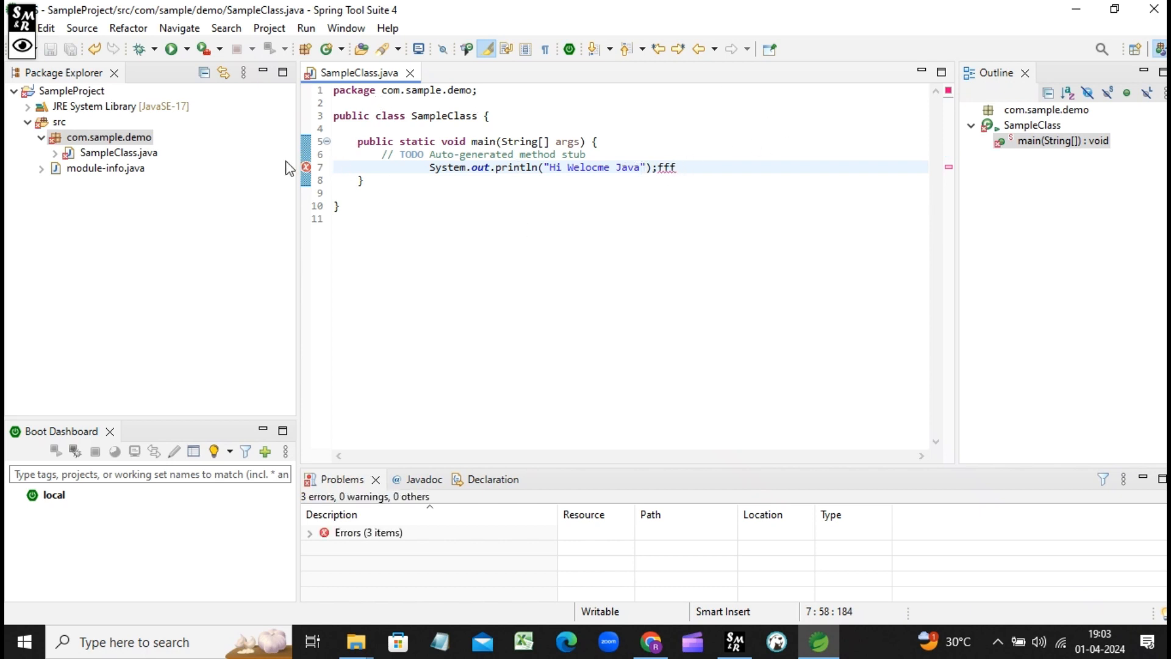
pyautogui.moveTo(305, 176)
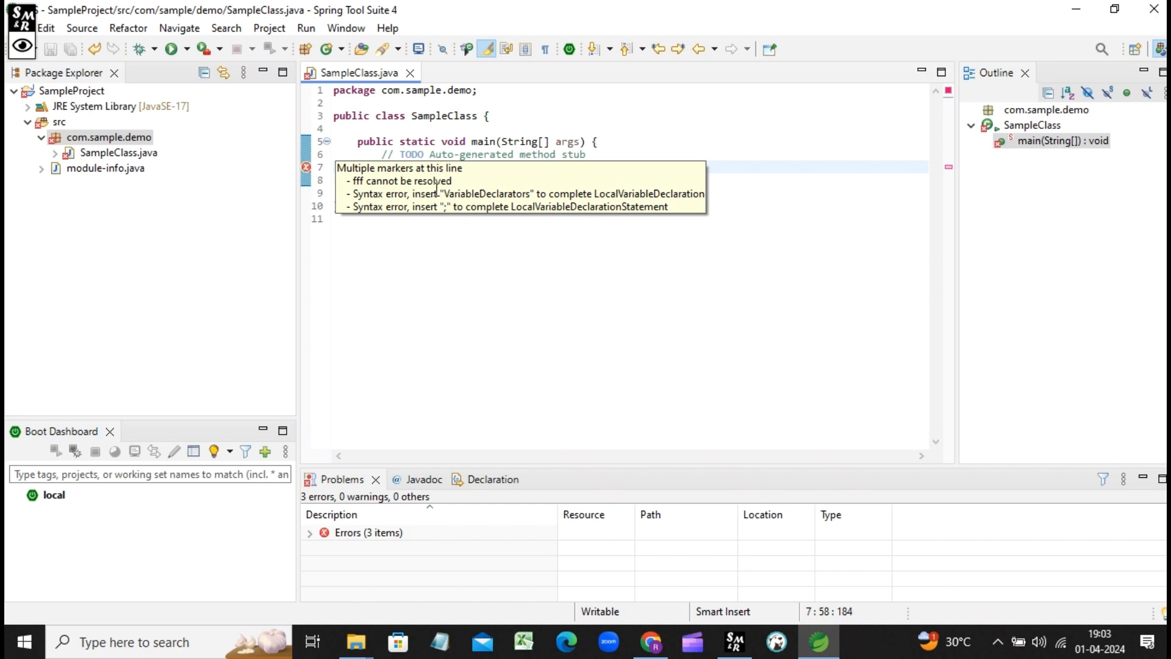
pyautogui.moveTo(355, 193); pyautogui.dragTo(521, 191)
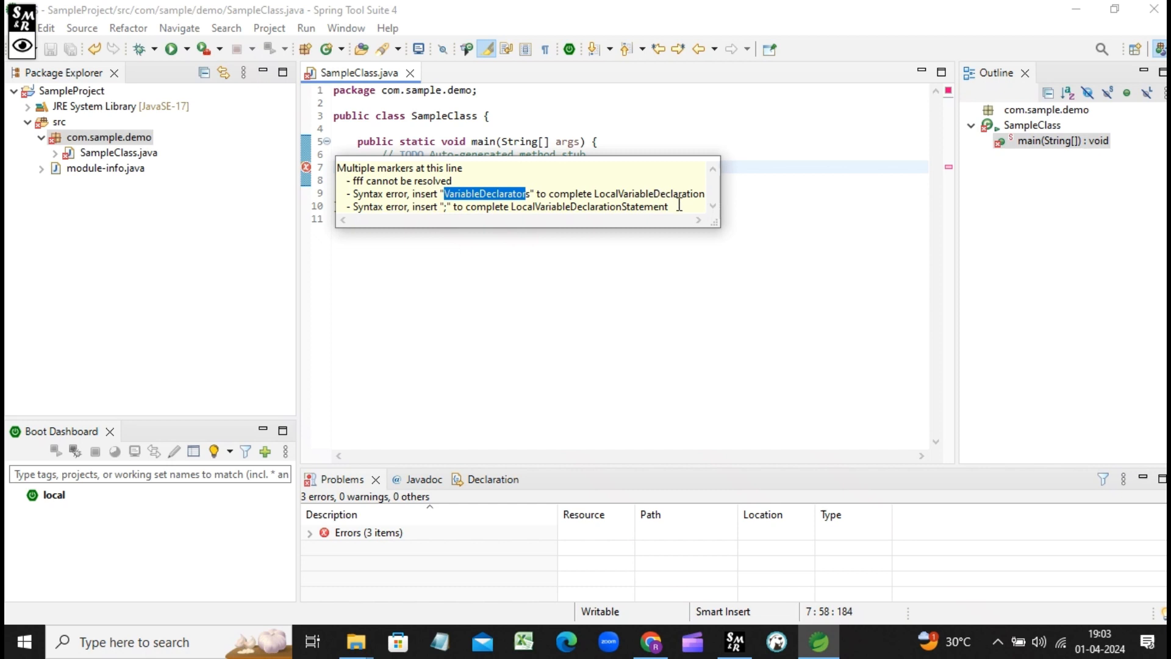
pyautogui.moveTo(679, 205); pyautogui.dragTo(339, 170)
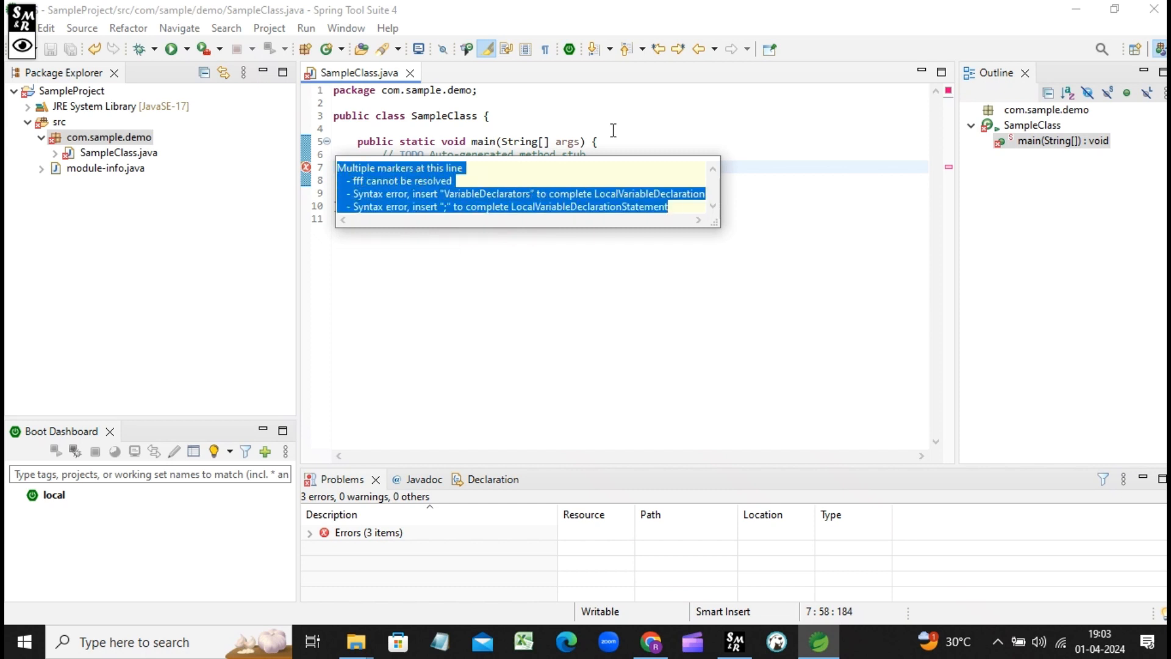
# Remove the stray fff so the println statement ends with a semicolon, and save the file.
pyautogui.press('Escape')
pyautogui.press('BackSpace')
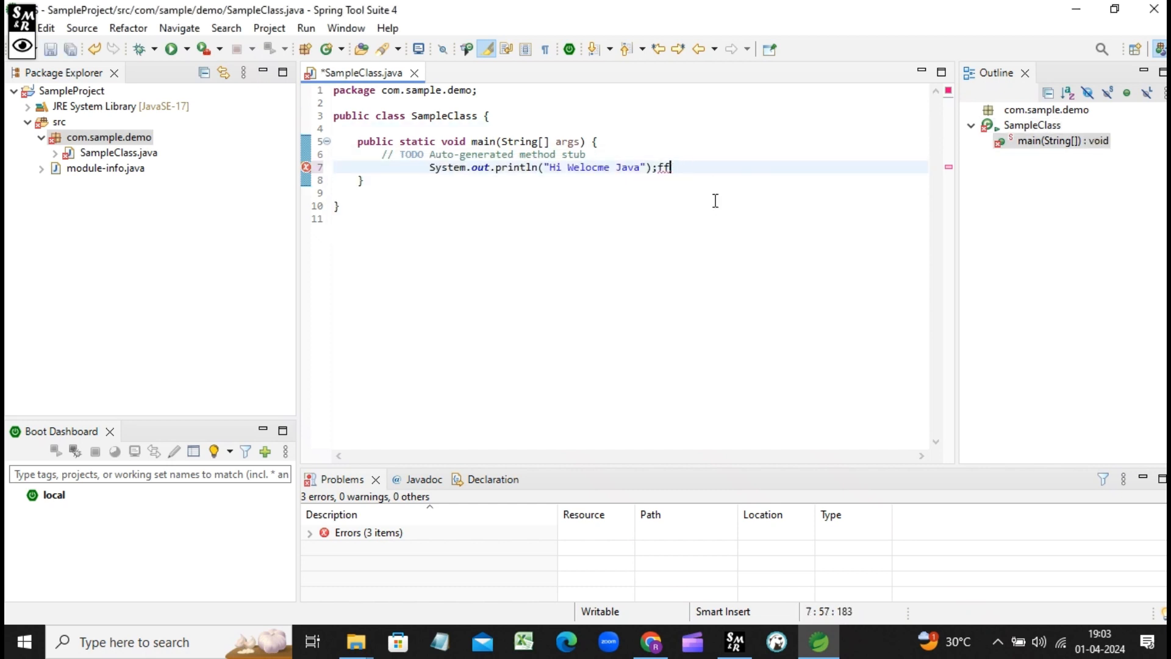
pyautogui.press('BackSpace')
pyautogui.press('BackSpace')
pyautogui.press('BackSpace')
pyautogui.write(';')
pyautogui.hotkey('ctrl', 's')
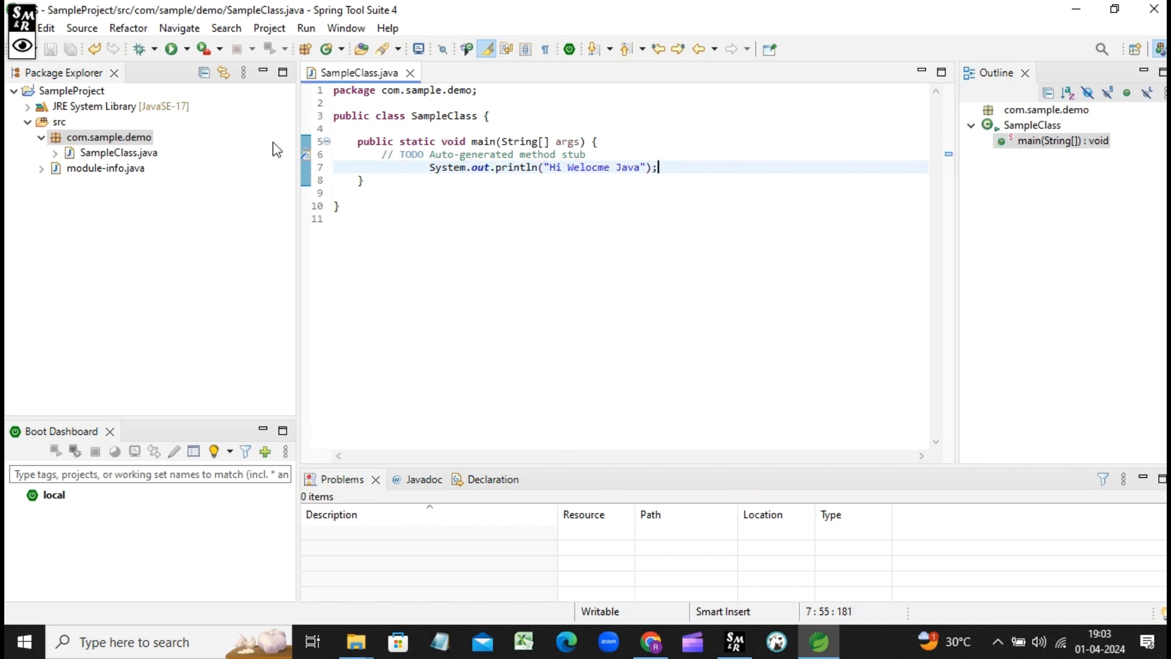
# Append fff to the println line again without saving, check the line's error marker, and remove the text again.
pyautogui.write('fff')
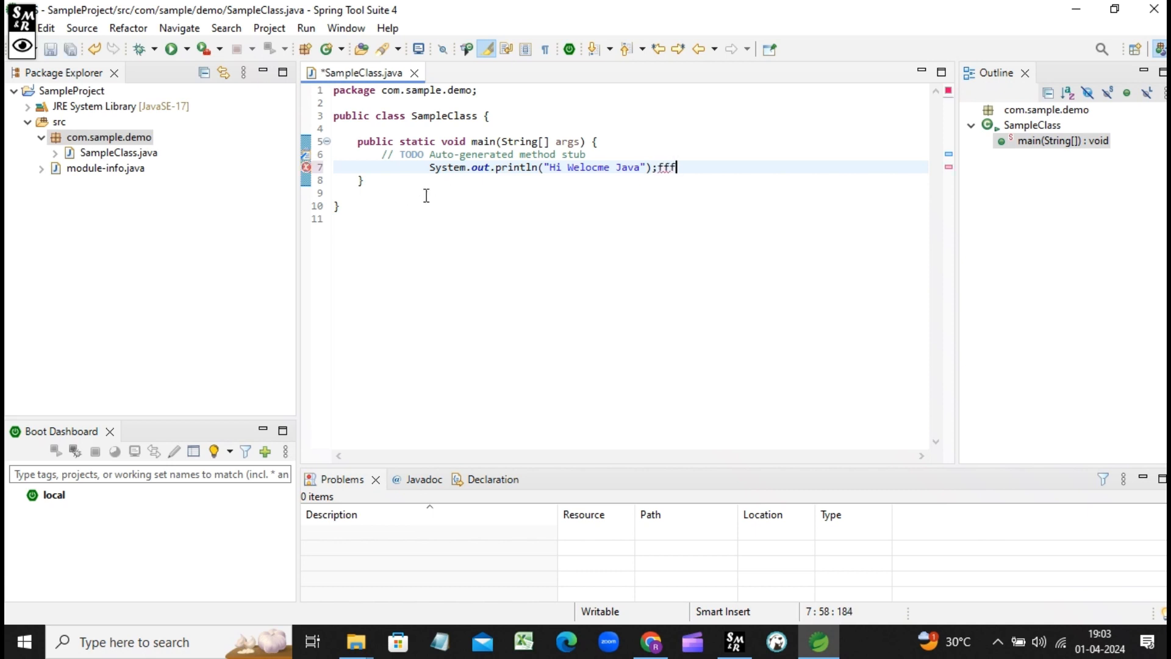
pyautogui.moveTo(306, 174)
pyautogui.press('BackSpace')
pyautogui.press('BackSpace')
pyautogui.press('BackSpace')
pyautogui.press('BackSpace')
pyautogui.write(';')
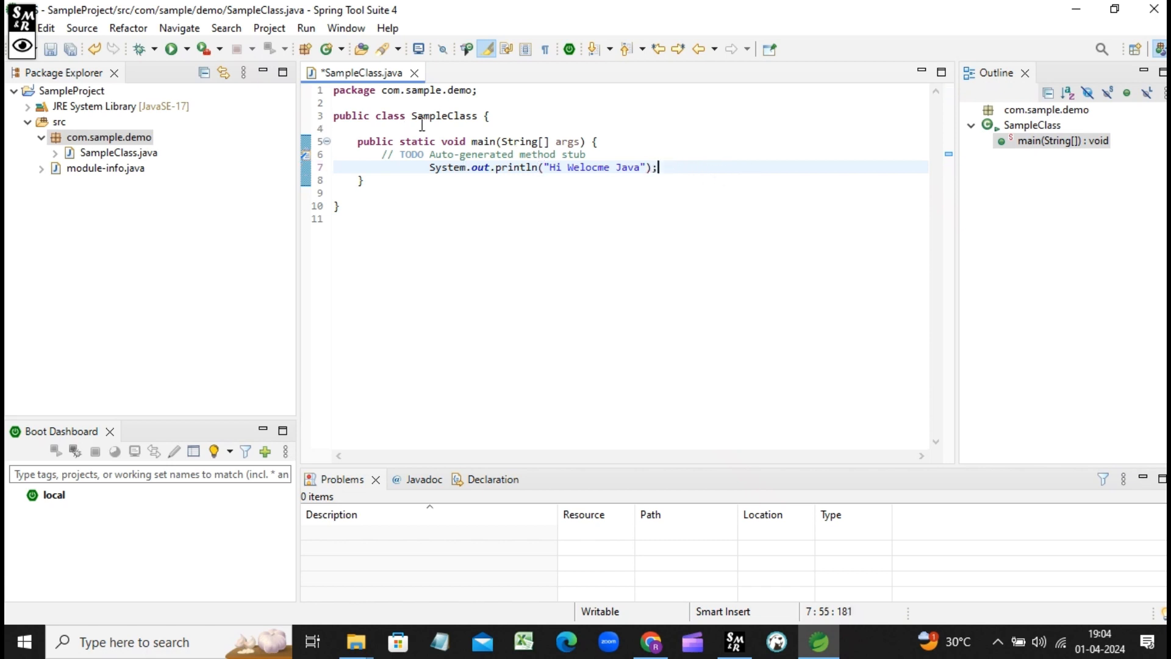
# Remove the semicolon after the println call, read the resulting syntax error, restore the semicolon and save the file.
pyautogui.press('BackSpace')
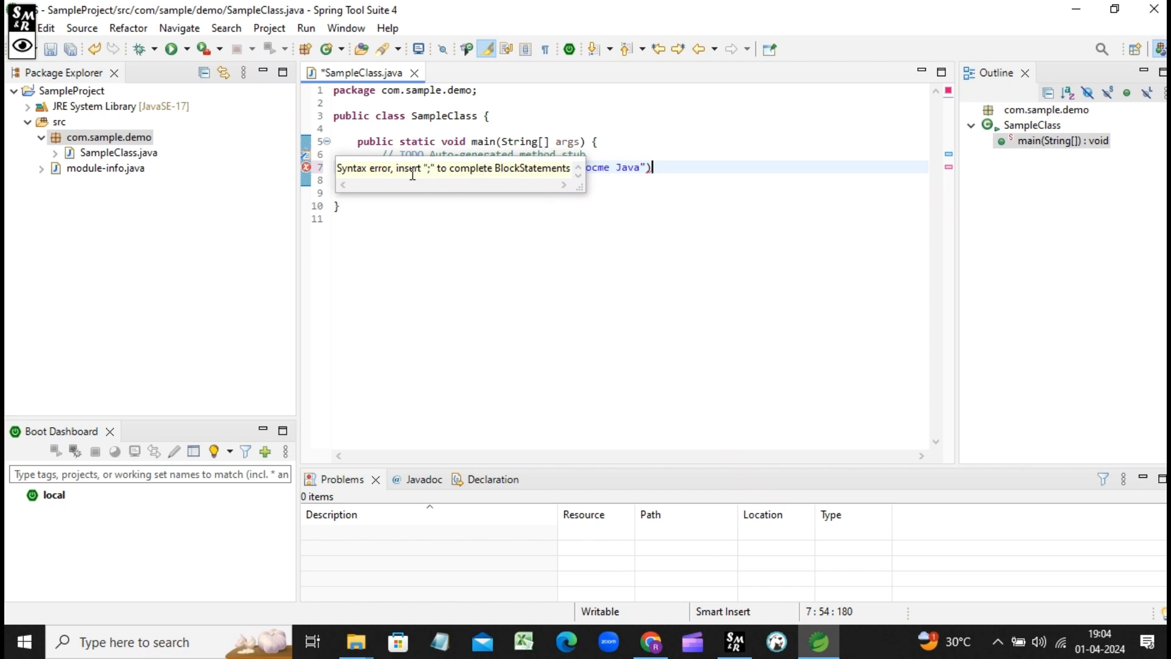
pyautogui.moveTo(337, 168); pyautogui.dragTo(582, 168)
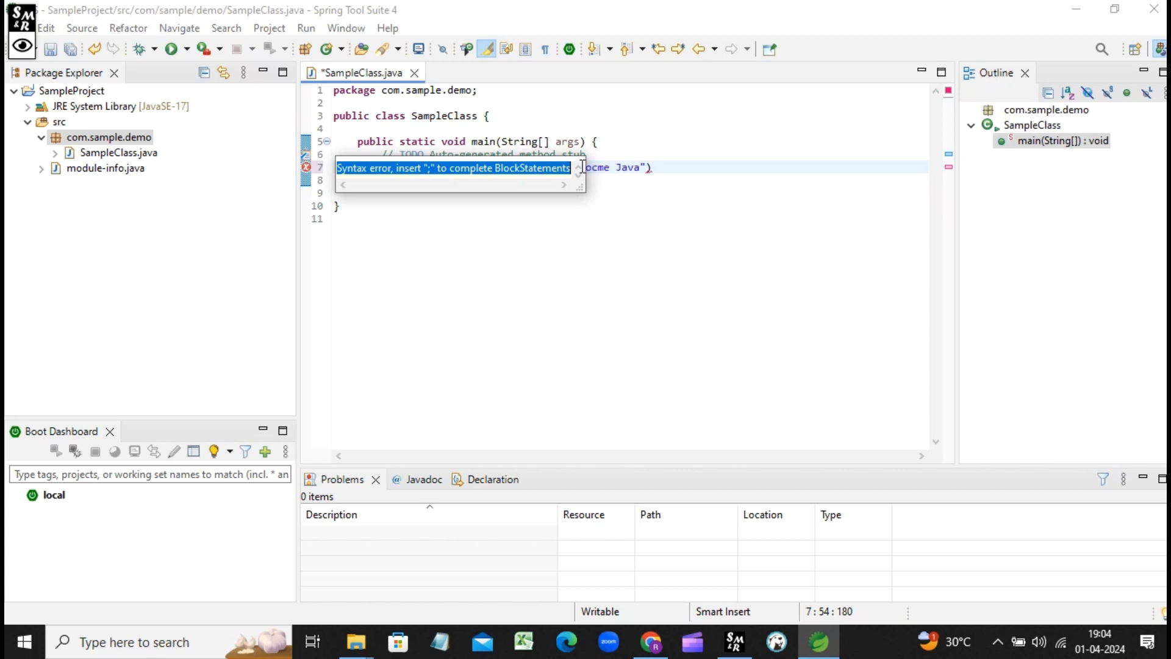
pyautogui.click(679, 156)
pyautogui.click(689, 177)
pyautogui.click(678, 169)
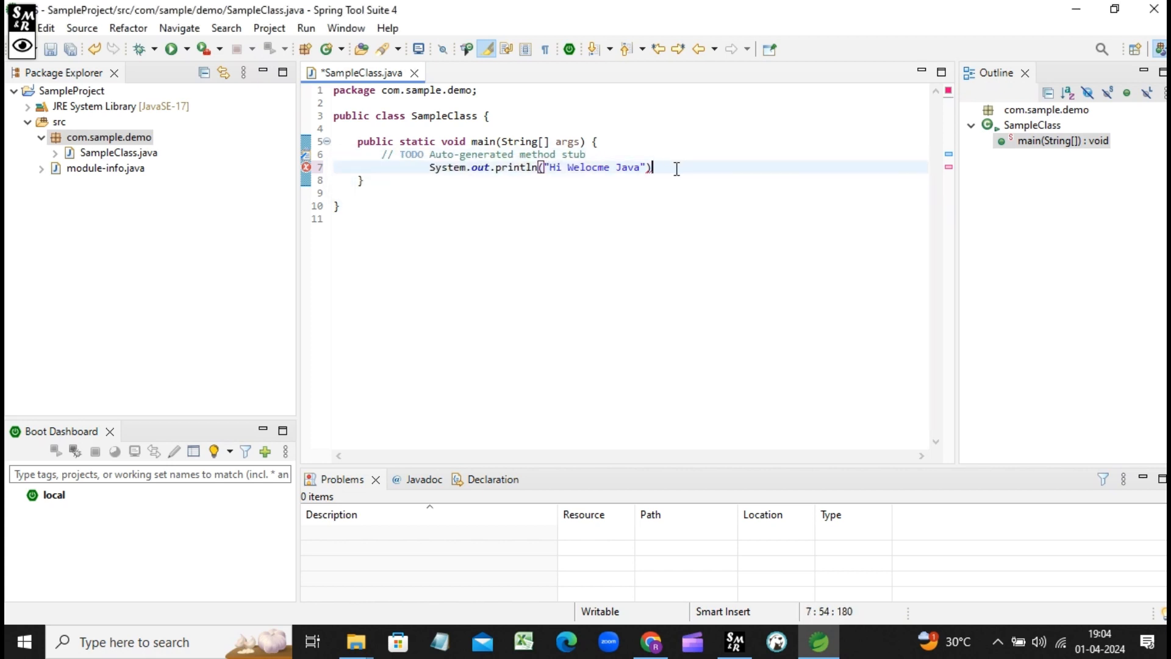
pyautogui.write(';')
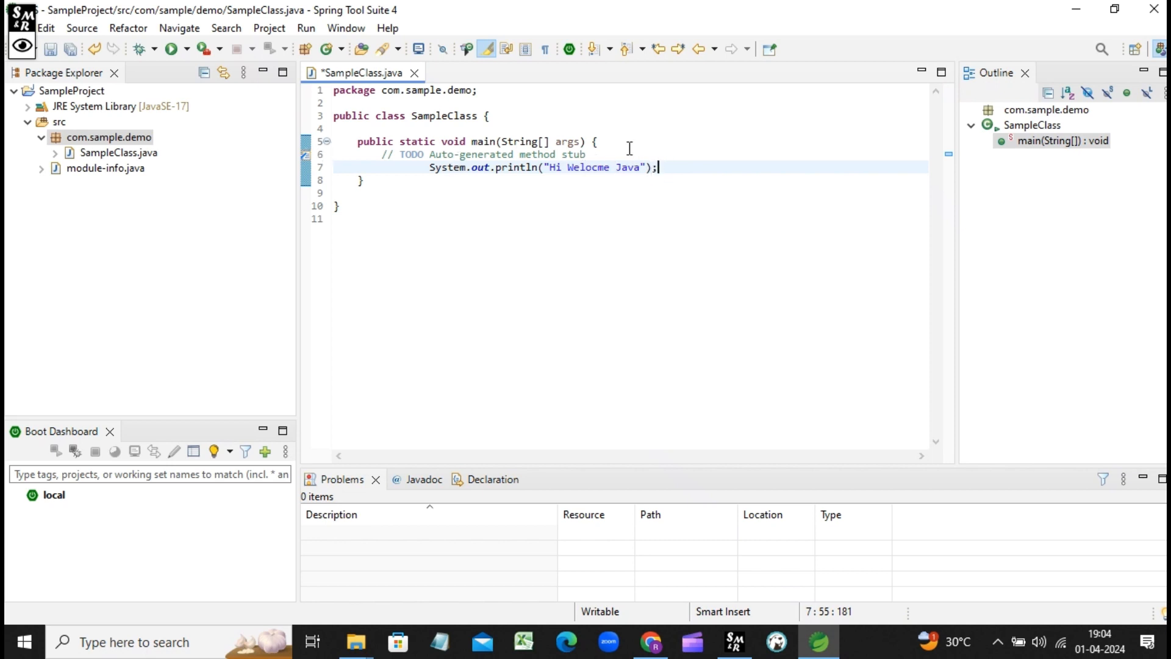
pyautogui.hotkey('ctrl', 's')
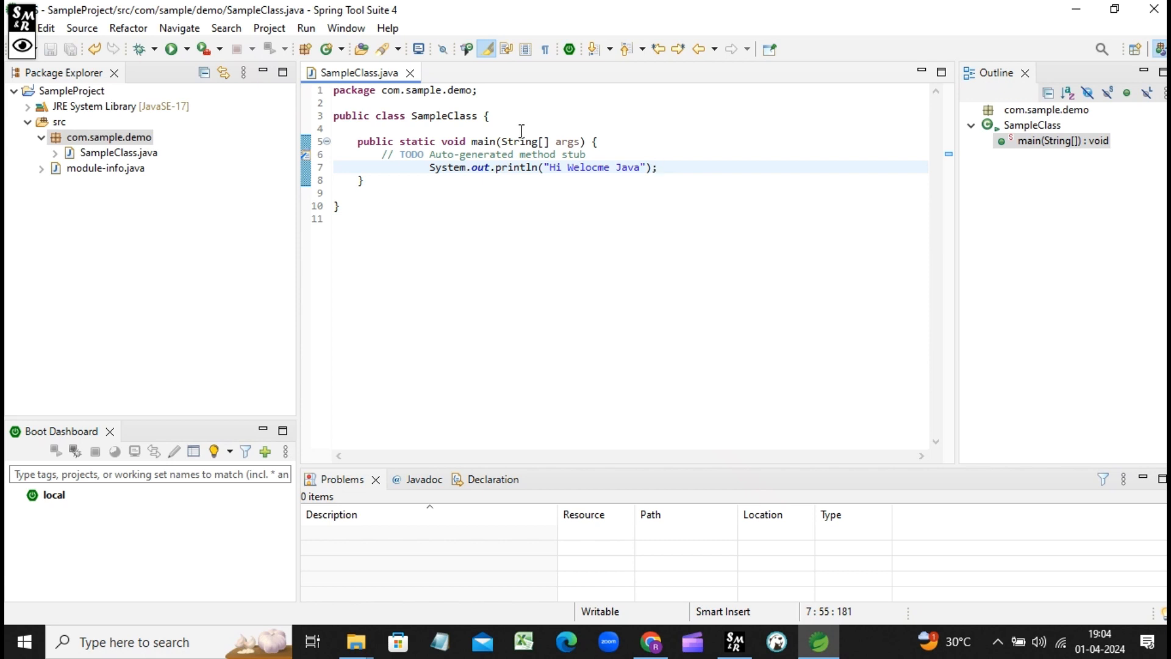
# Run SampleClass as a Java Application and check its printed output in the console.
pyautogui.rightClick(636, 126)
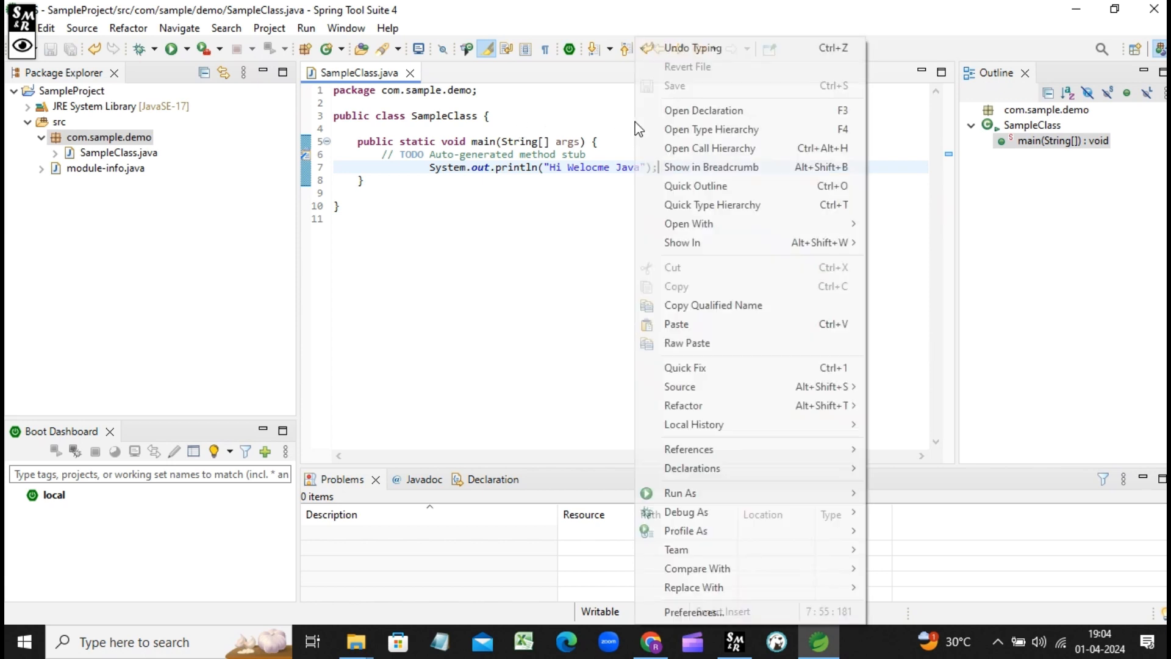
pyautogui.moveTo(691, 491)
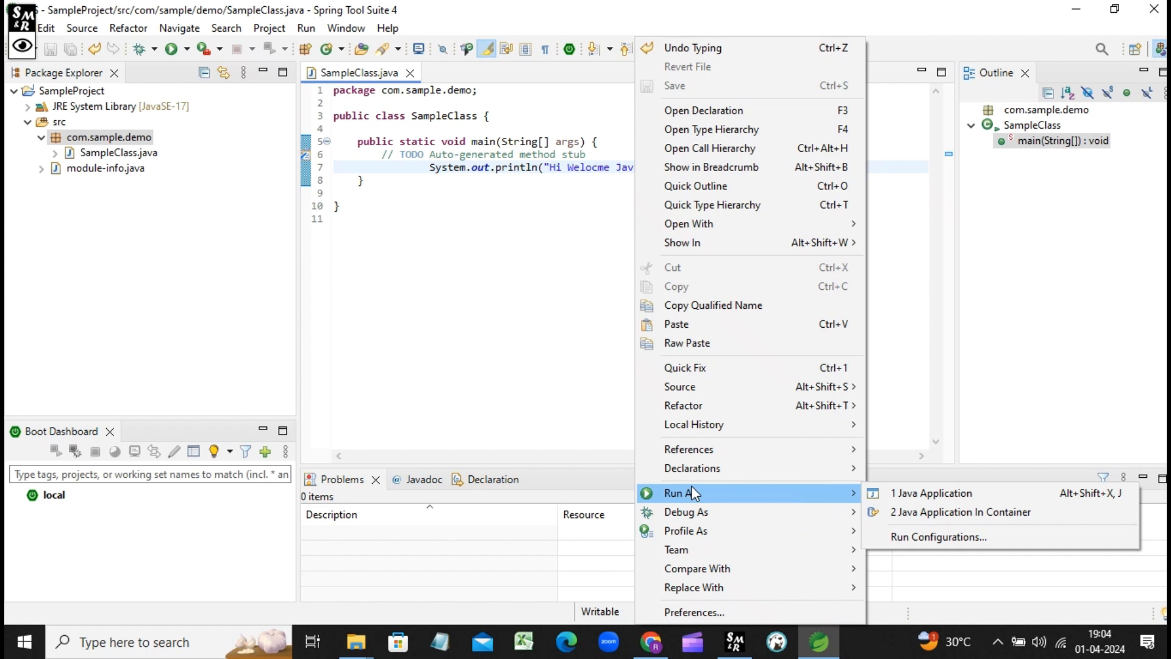
pyautogui.click(925, 494)
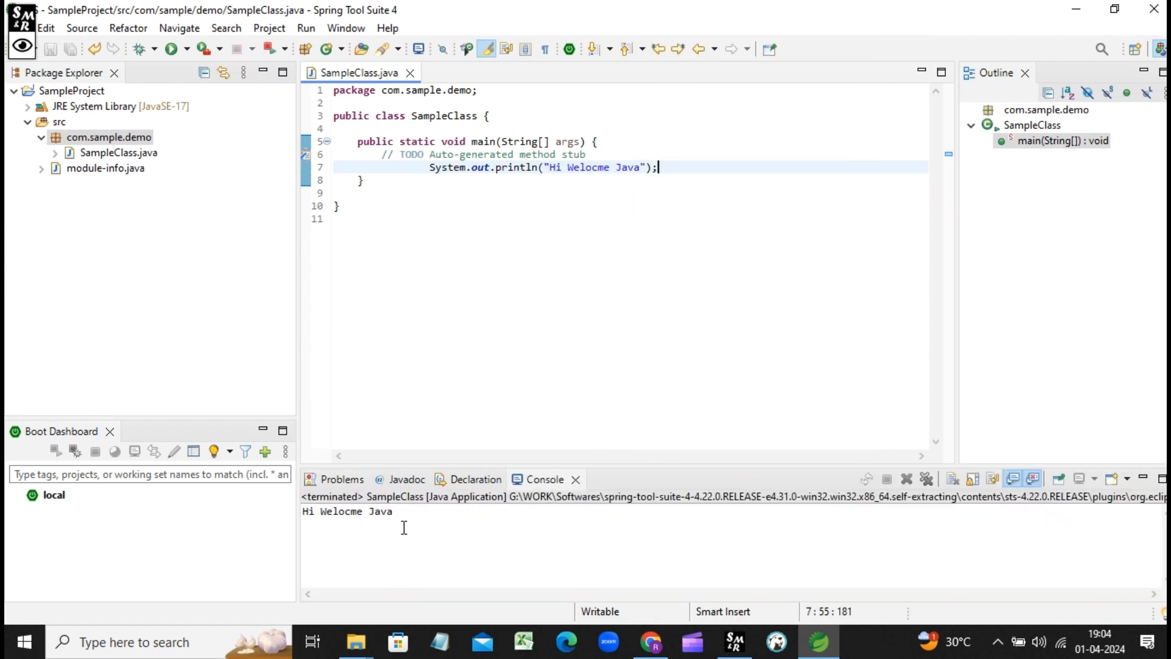
pyautogui.moveTo(404, 517); pyautogui.dragTo(301, 514)
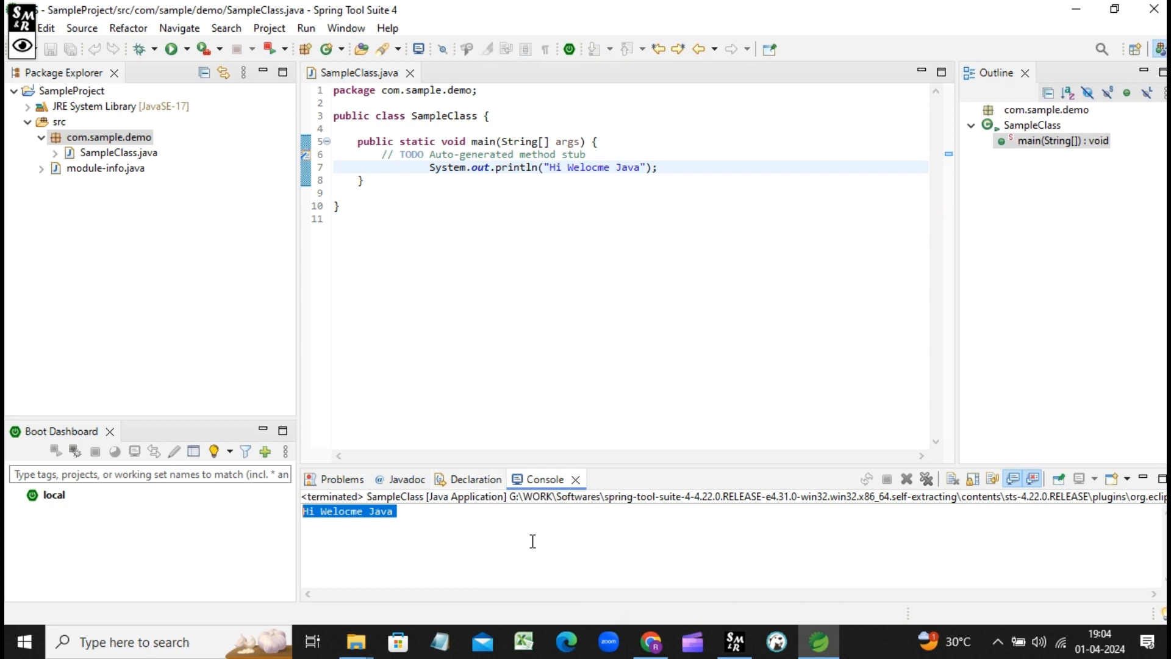
pyautogui.click(479, 286)
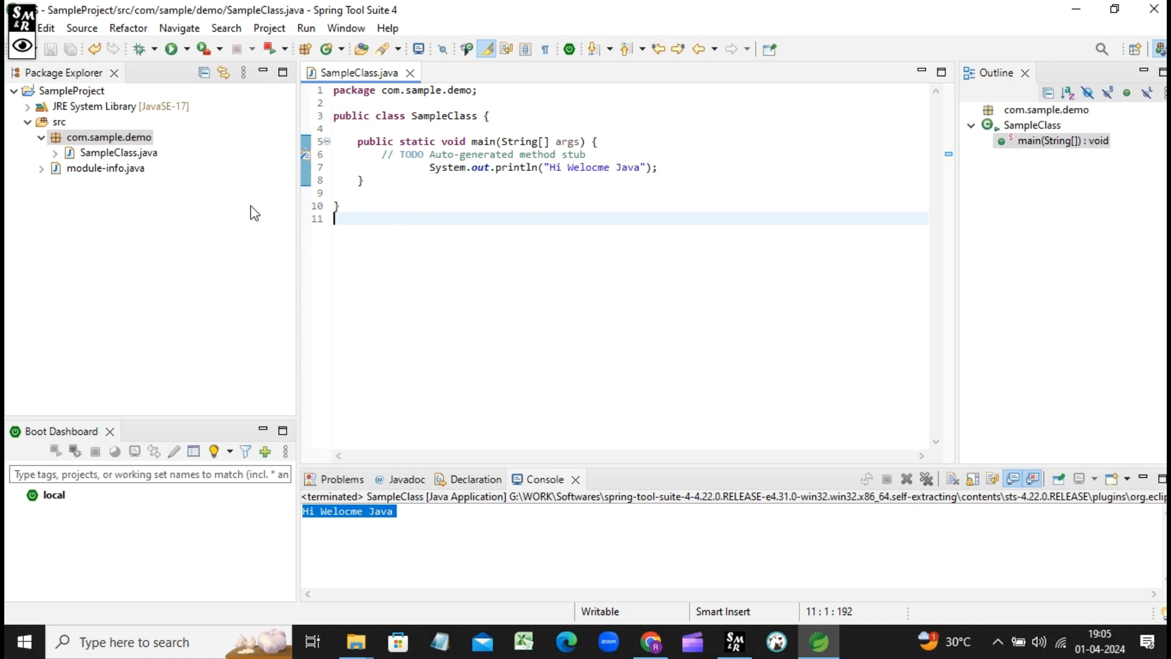
pyautogui.click(81, 139)
pyautogui.click(21, 44)
pyautogui.click(269, 47)
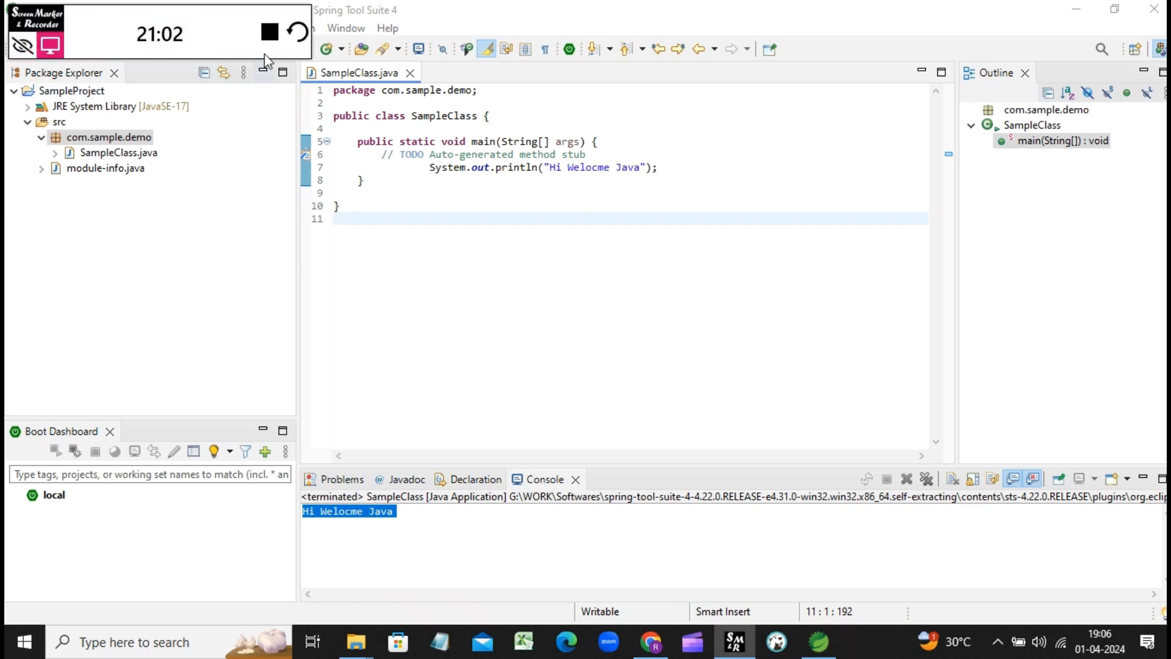